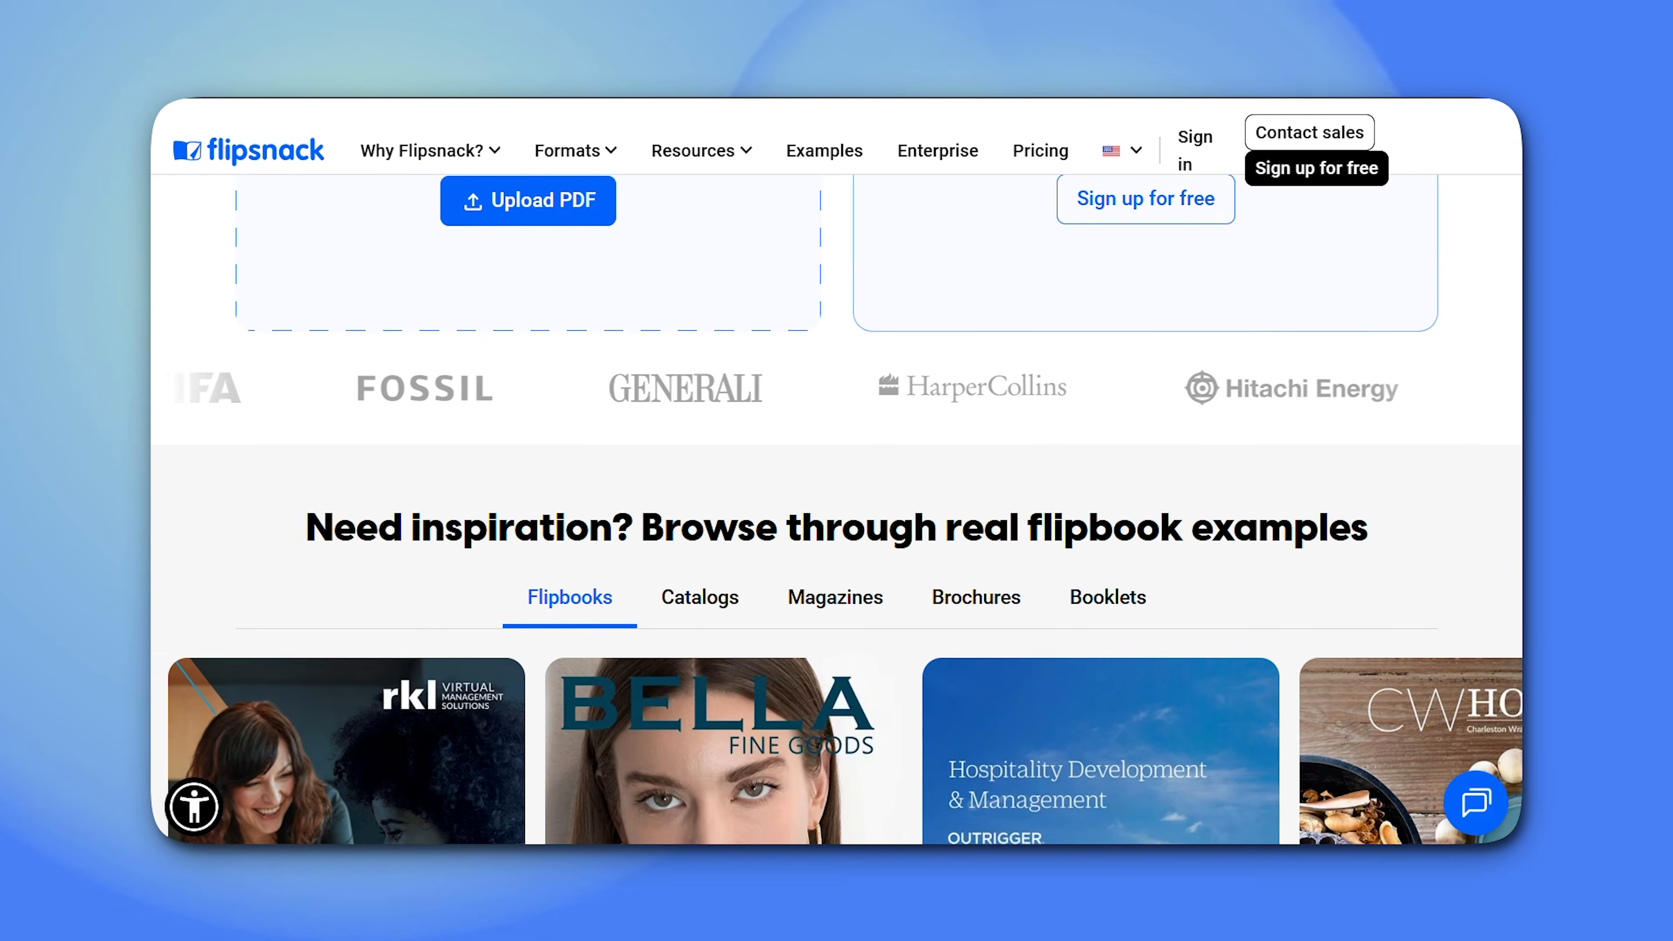
Step: Look over the flipbook examples on the Flipsnack homepage and read through the static Product_Catalog_Europe1-1.pdf
{"action": "scroll", "coordinate": [836, 508], "scroll_direction": "down", "scroll_amount": 10}
{"action": "scroll", "coordinate": [836, 461], "scroll_direction": "down", "scroll_amount": 8}
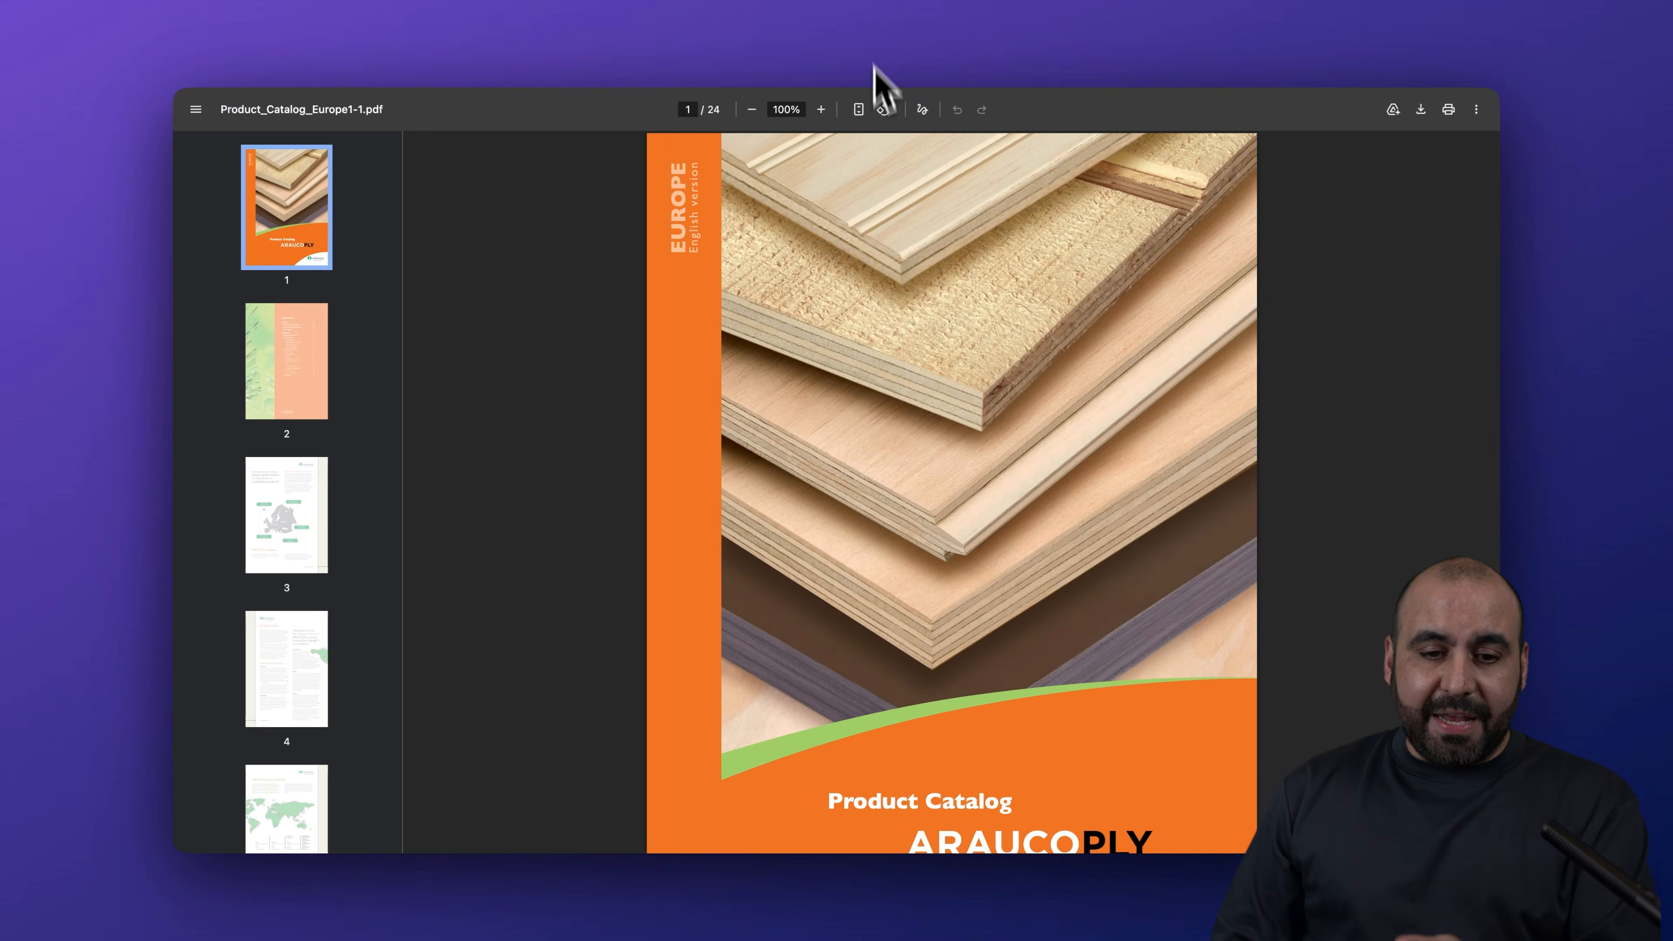
{"action": "scroll", "coordinate": [821, 561], "scroll_direction": "down", "scroll_amount": 20}
{"action": "scroll", "coordinate": [830, 599], "scroll_direction": "down", "scroll_amount": 15}
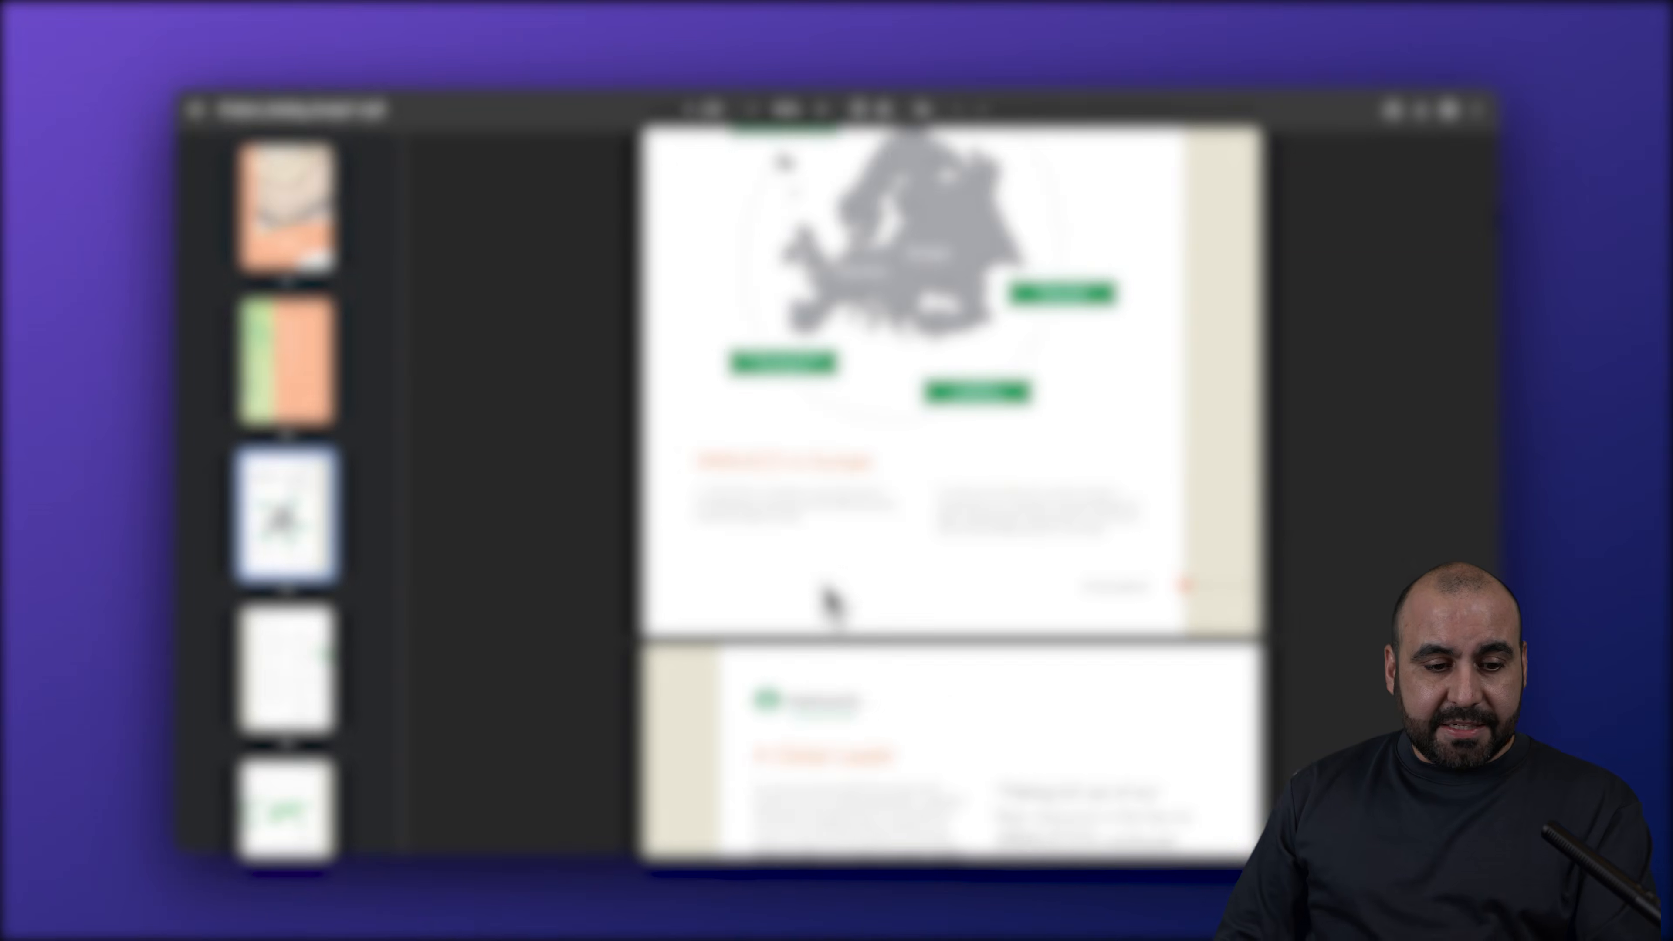
{"action": "scroll", "coordinate": [831, 596], "scroll_direction": "down", "scroll_amount": 20}
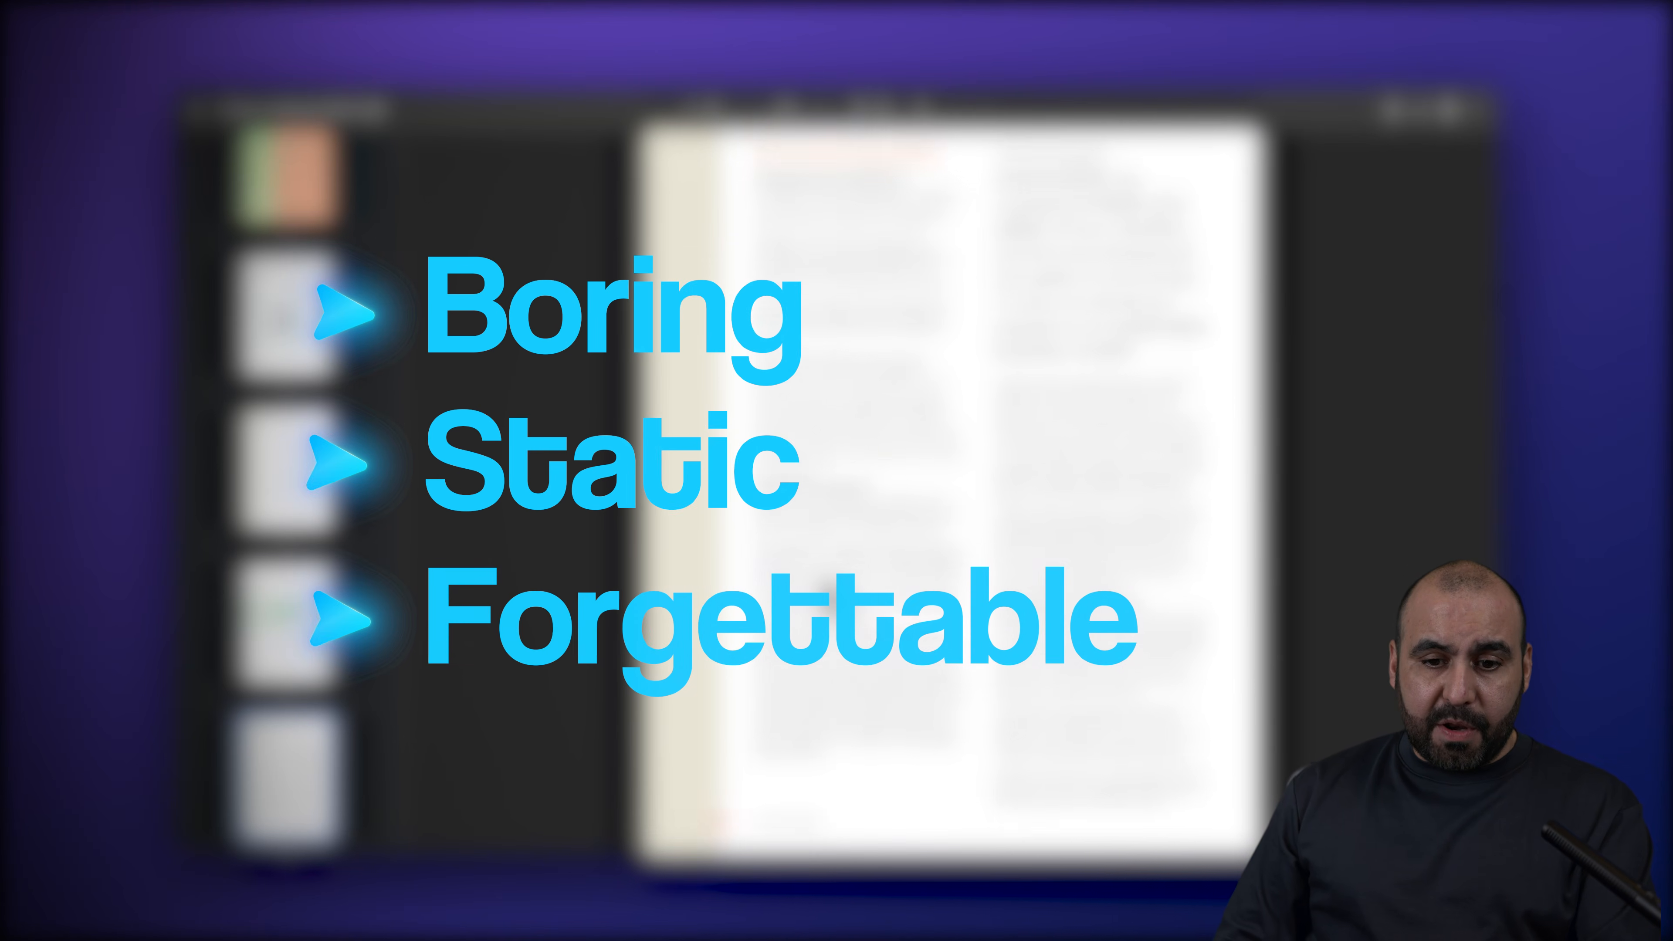
{"action": "scroll", "coordinate": [831, 593], "scroll_direction": "down", "scroll_amount": 15}
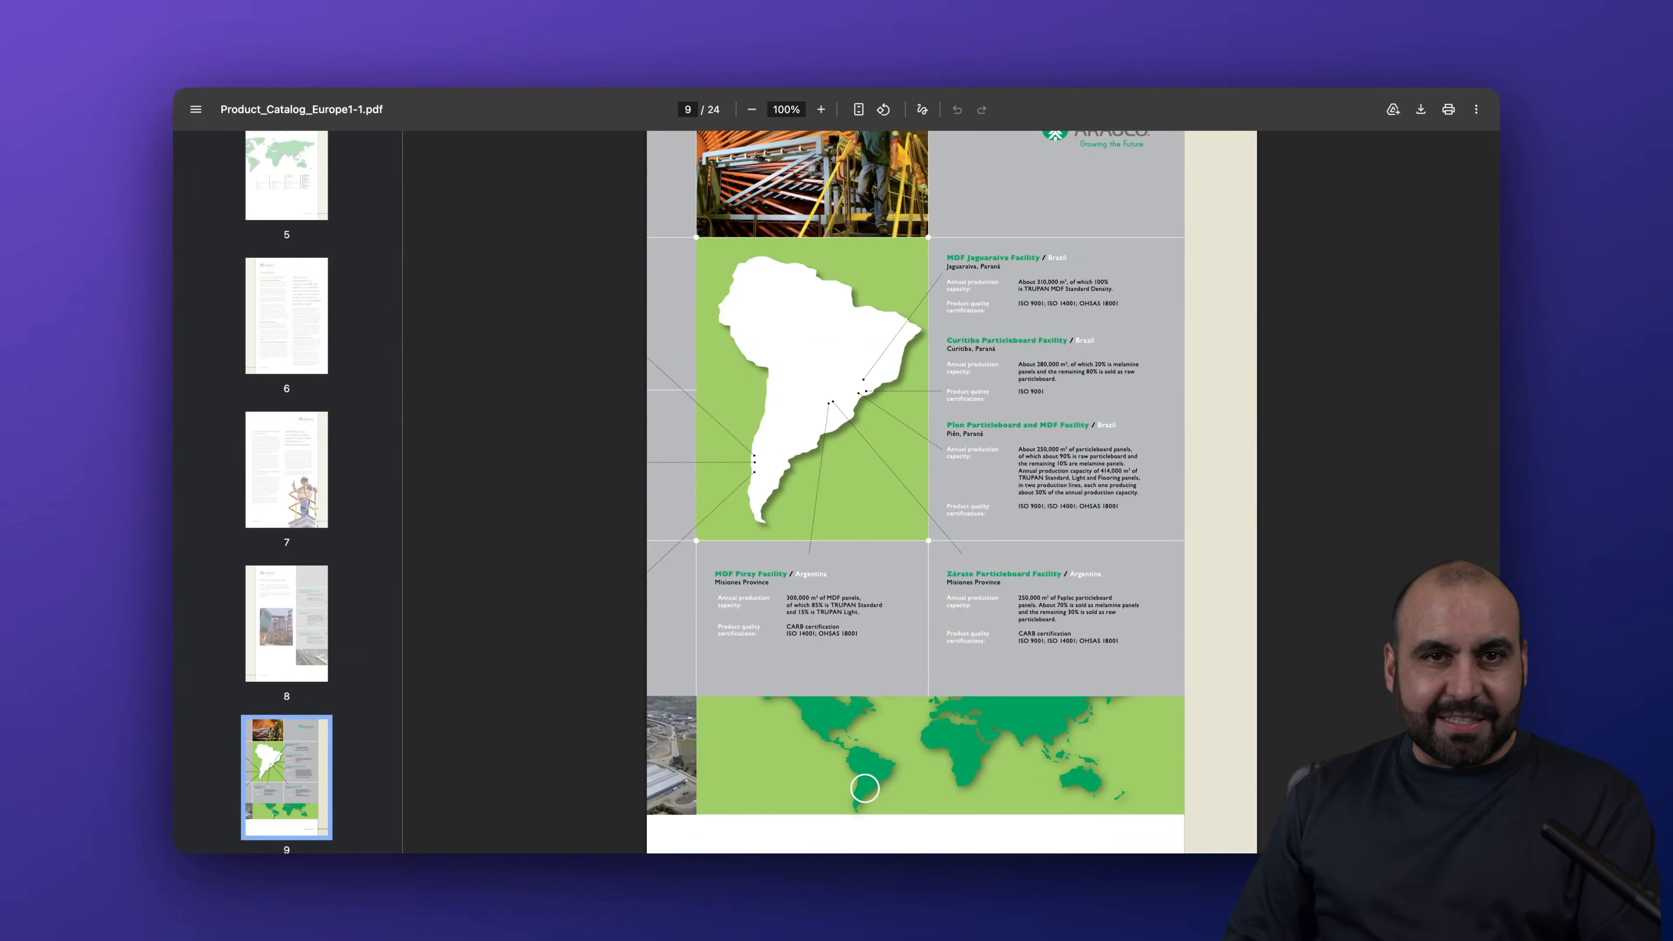
{"action": "scroll", "coordinate": [831, 428], "scroll_direction": "down", "scroll_amount": 5}
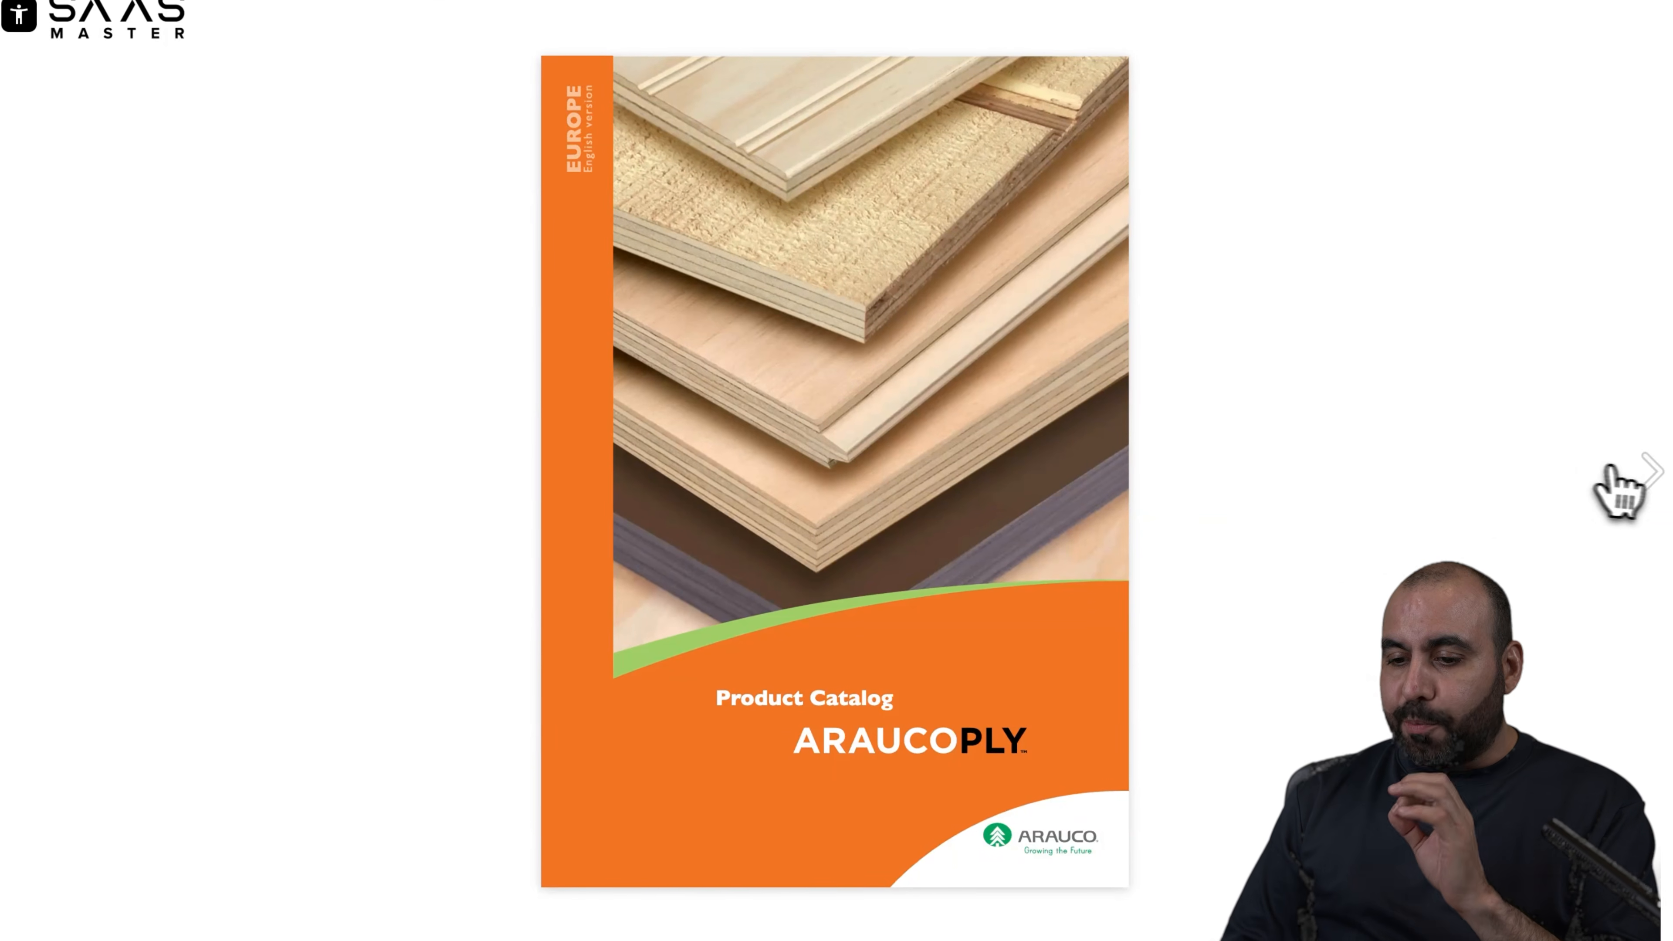
Step: Page forward and back through the published ARAUCOPLY product catalog flipbook to examine how it presents the pages
{"action": "left_click", "coordinate": [1649, 472]}
{"action": "key", "text": "Right"}
{"action": "key", "text": "Right"}
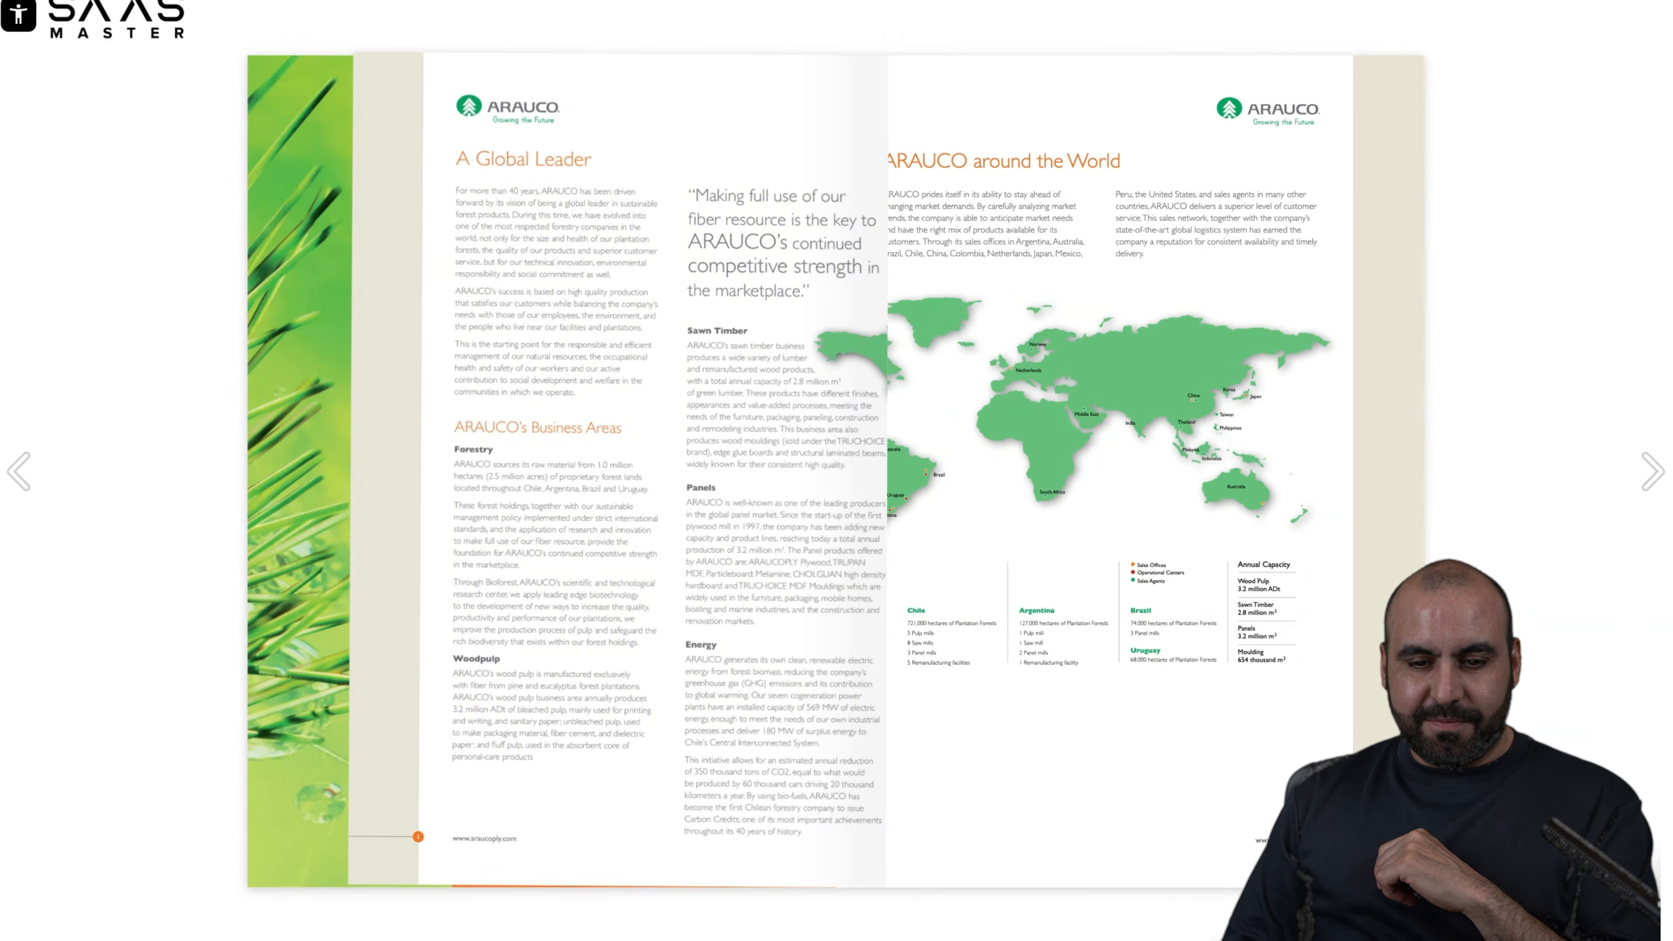
{"action": "key", "text": "Right"}
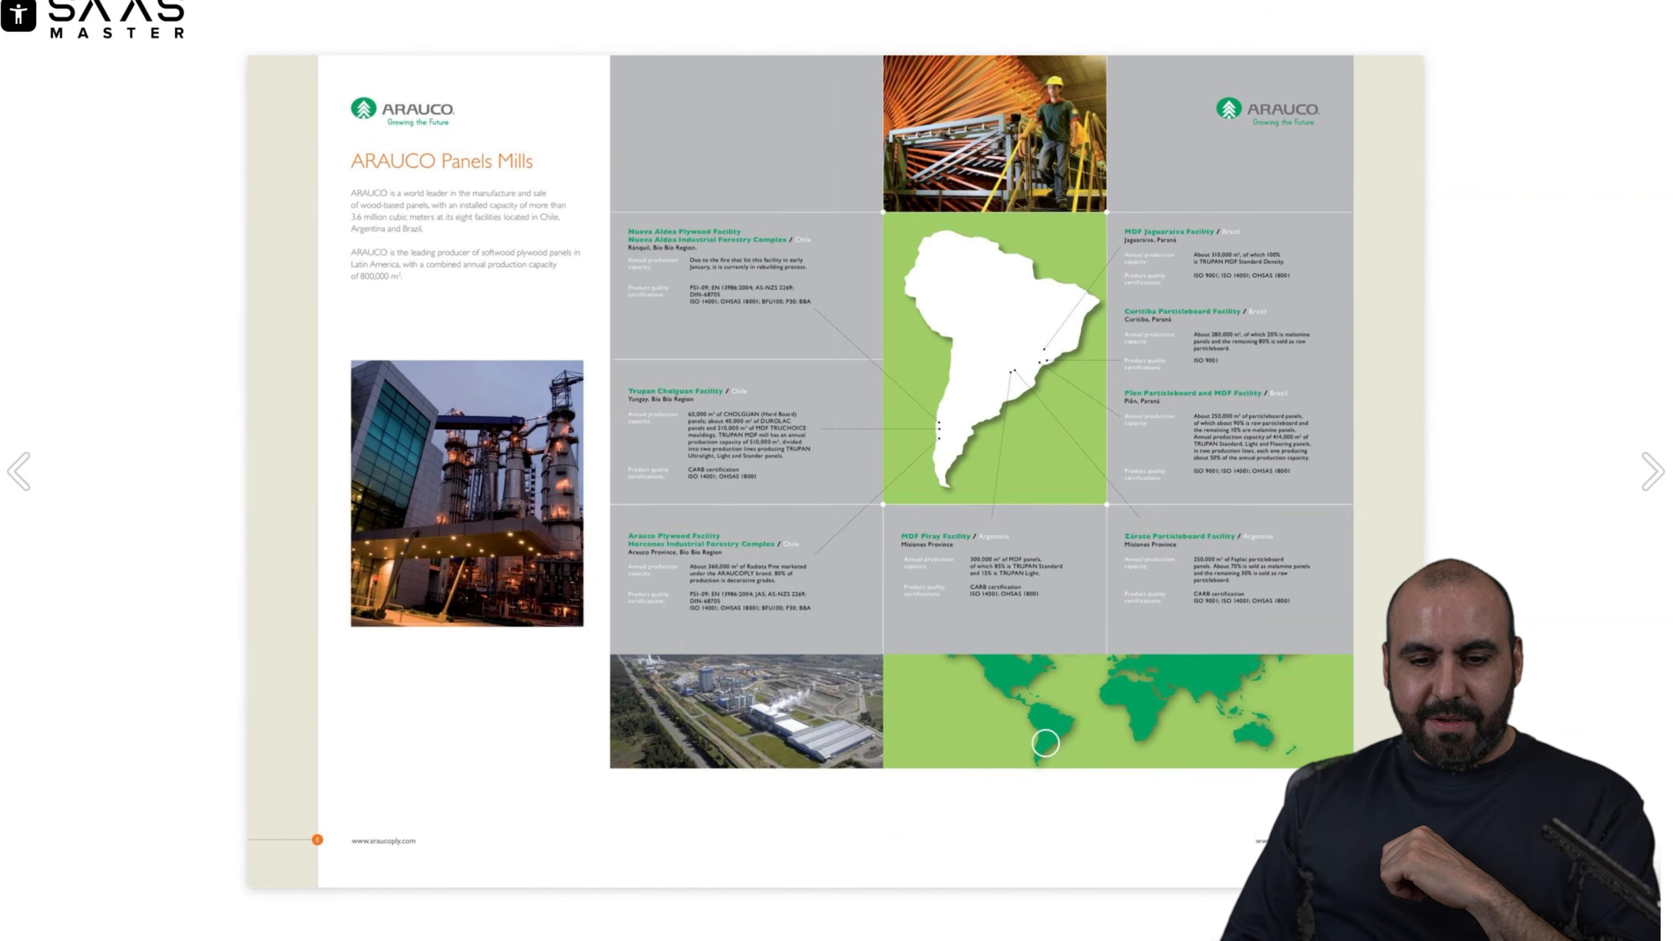
{"action": "left_click", "coordinate": [1648, 481]}
{"action": "left_click", "coordinate": [49, 491]}
{"action": "left_click", "coordinate": [48, 491]}
{"action": "left_click", "coordinate": [50, 491]}
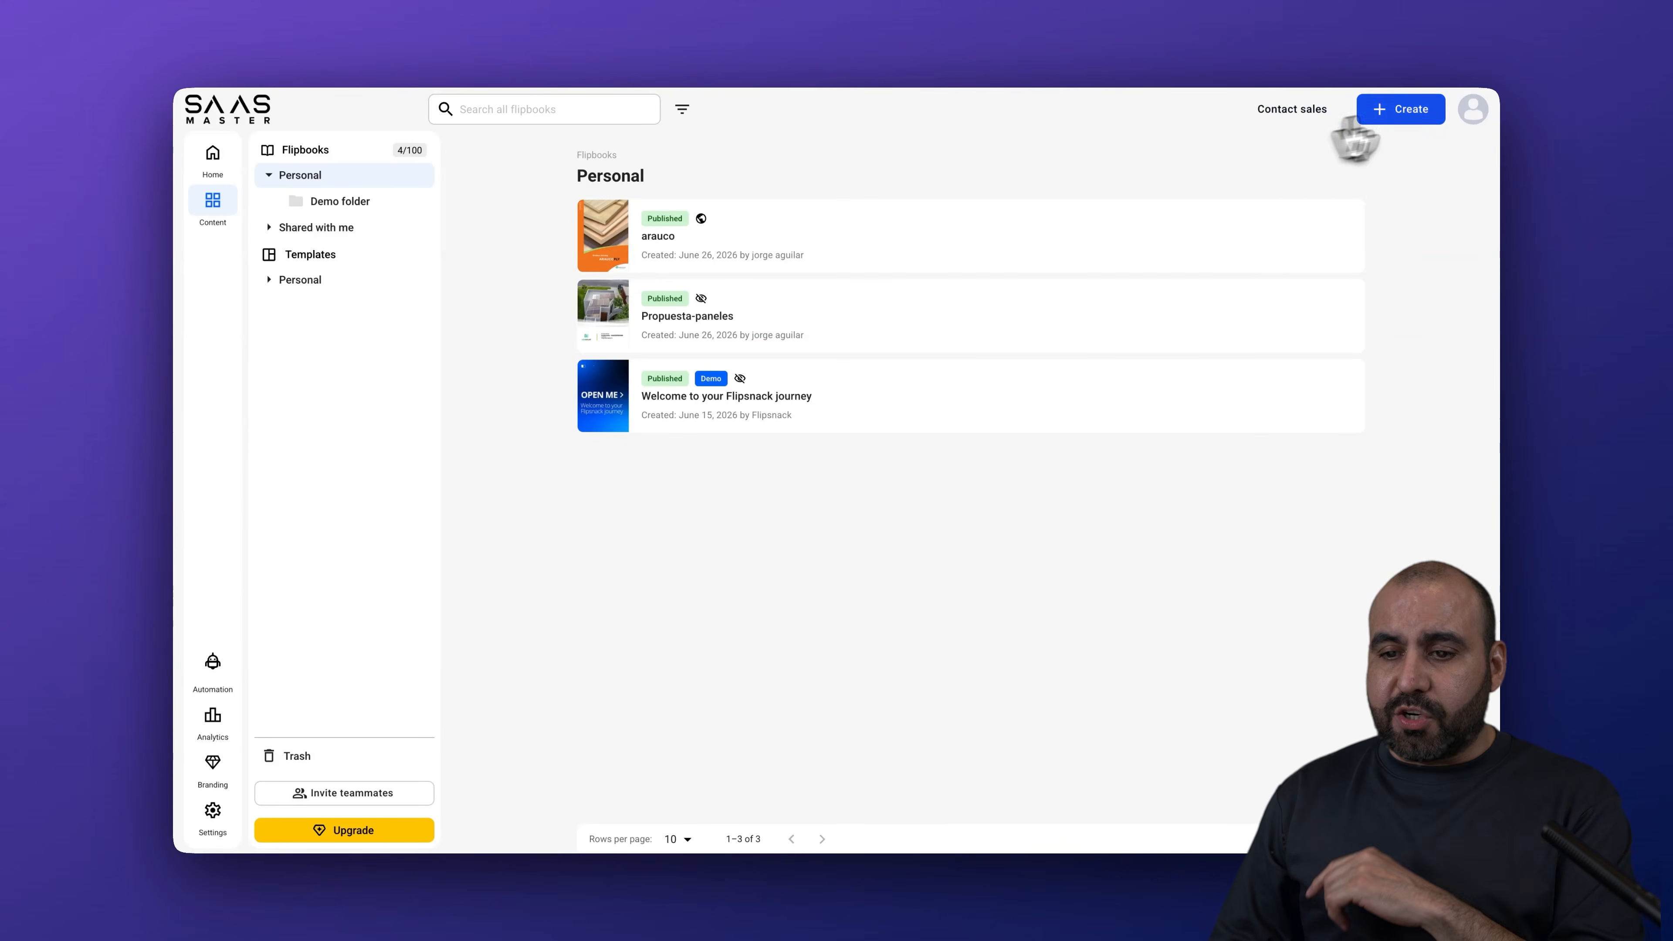
Step: Create a new flipbook by uploading arauco.pdf from the Desktop
{"action": "left_click", "coordinate": [1393, 111]}
{"action": "left_click", "coordinate": [1358, 164]}
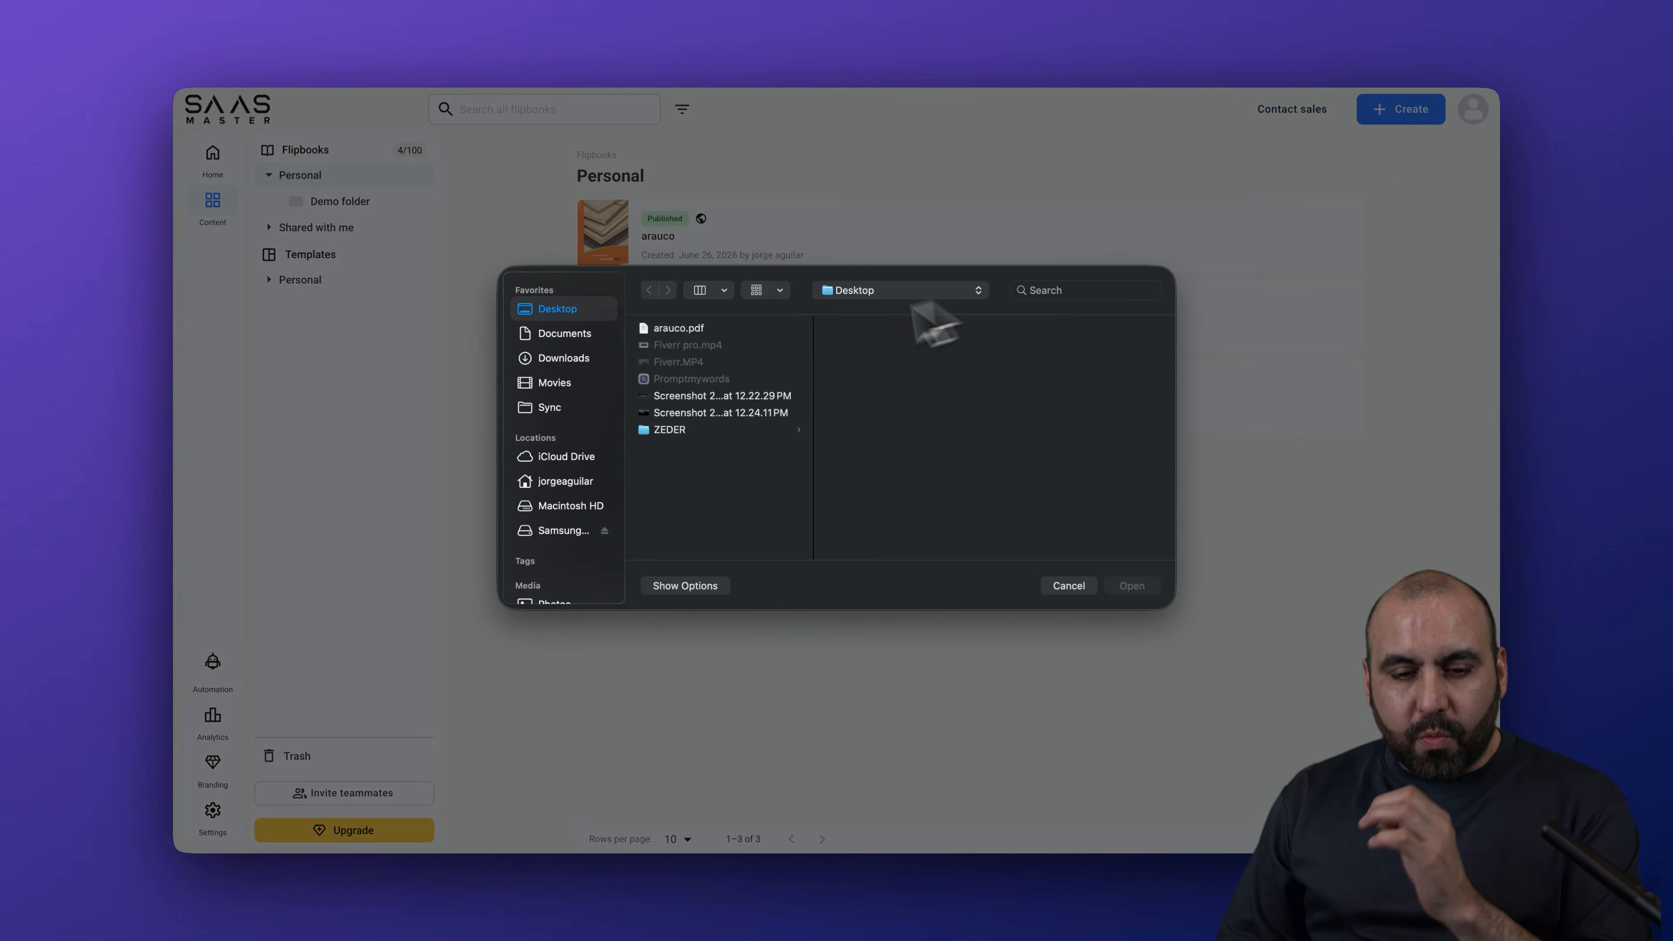
{"action": "double_click", "coordinate": [699, 329]}
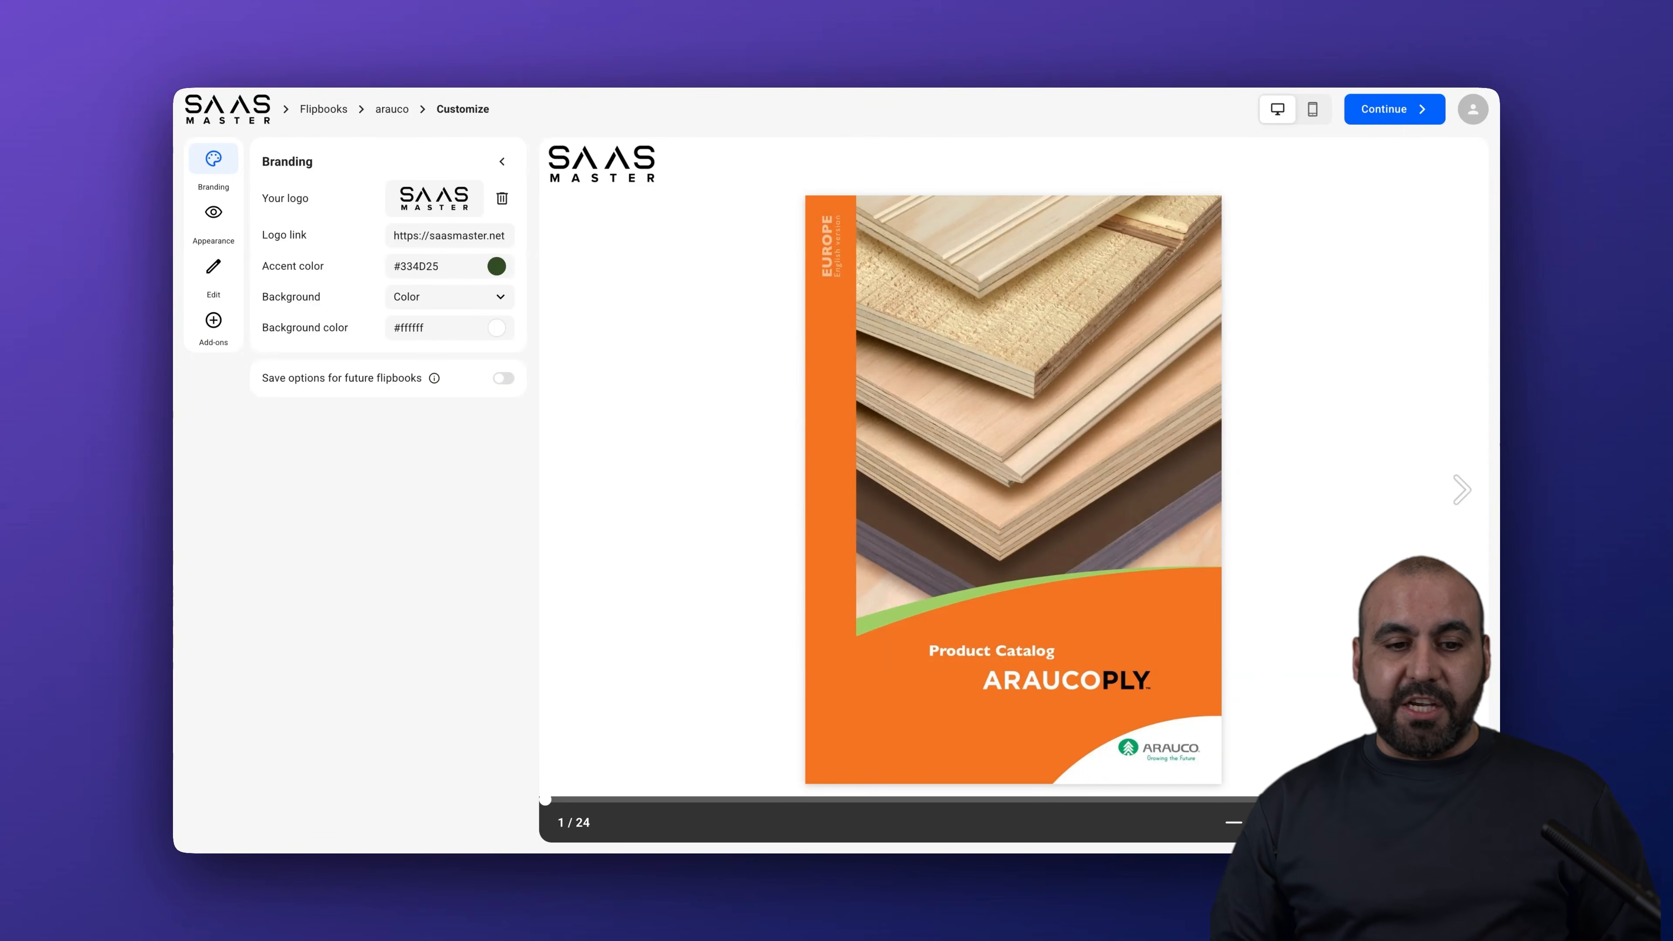
Step: Set the accent color to the orange #f5732e by sampling the ARAUCOPLY logo on the pages 10-11 spread
{"action": "left_click", "coordinate": [1458, 488]}
{"action": "left_click", "coordinate": [1460, 489]}
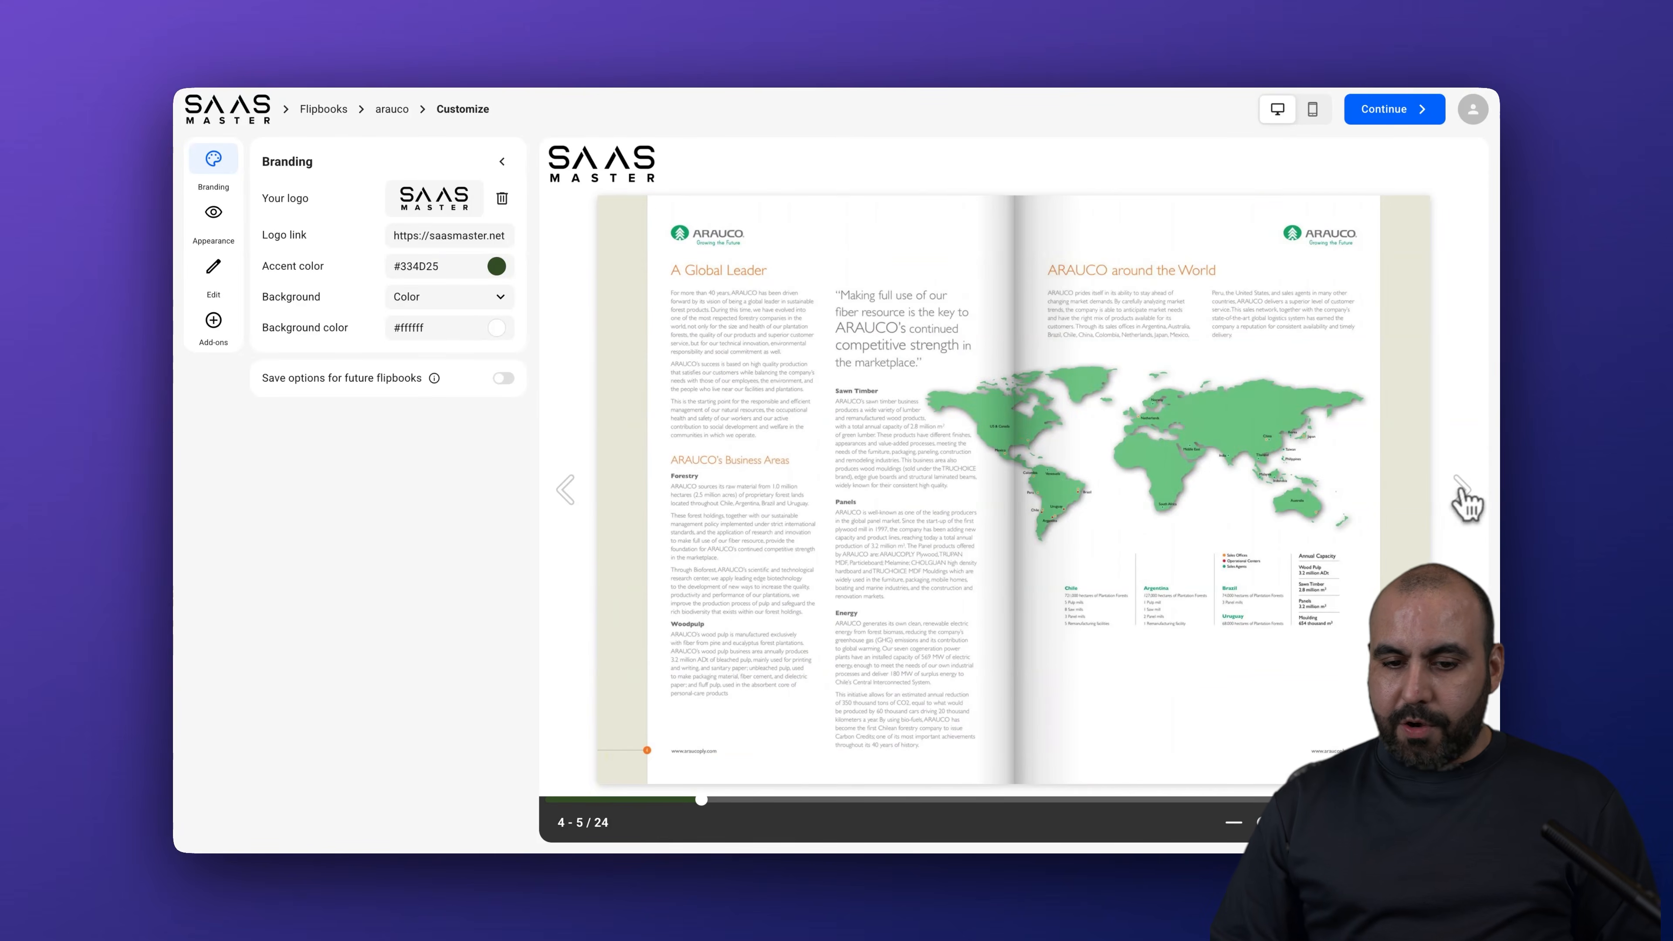
{"action": "left_click", "coordinate": [1459, 491]}
{"action": "left_click", "coordinate": [1461, 492]}
{"action": "left_click", "coordinate": [1462, 493]}
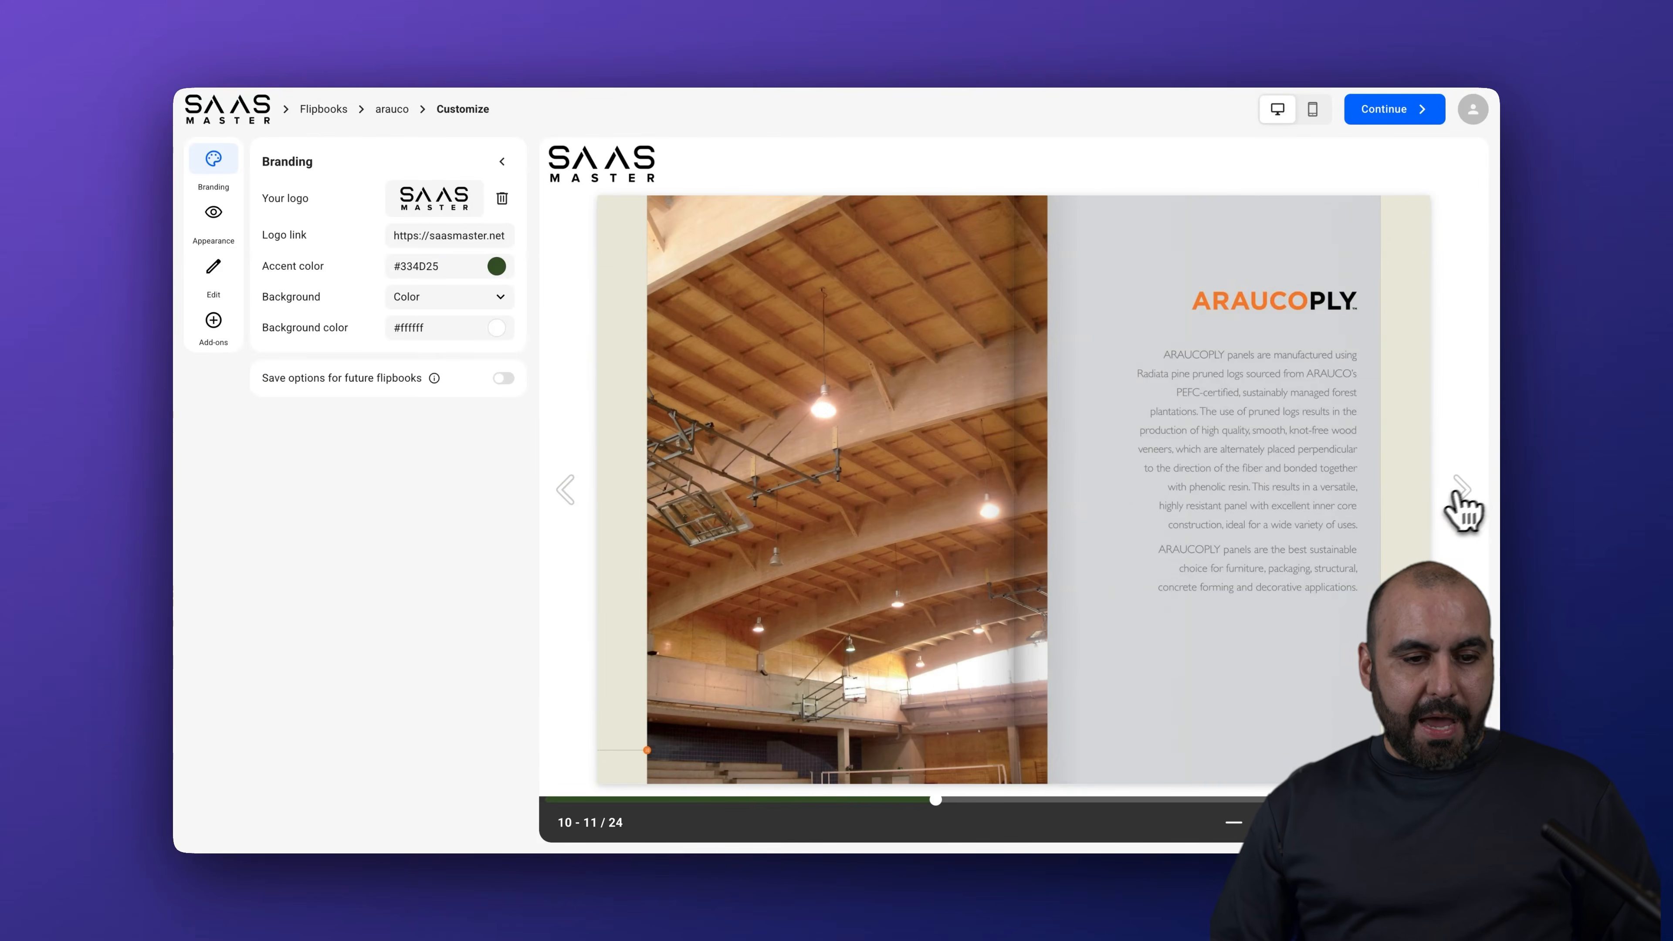
{"action": "left_click", "coordinate": [499, 269]}
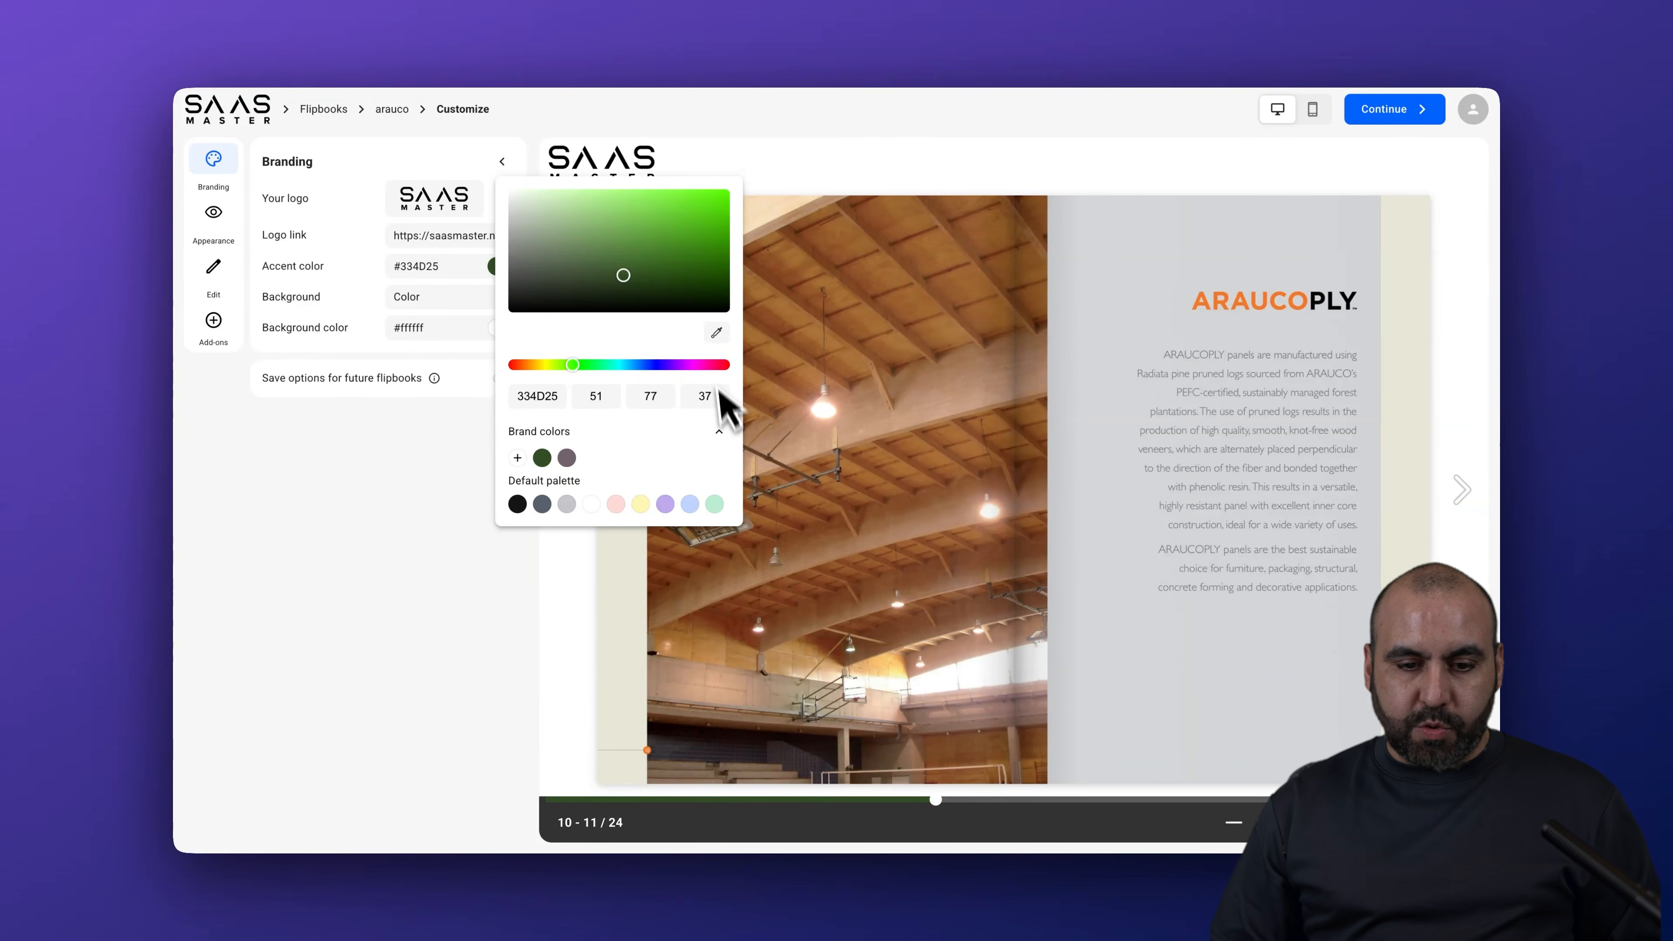
{"action": "left_click", "coordinate": [717, 332]}
{"action": "left_click", "coordinate": [1241, 302]}
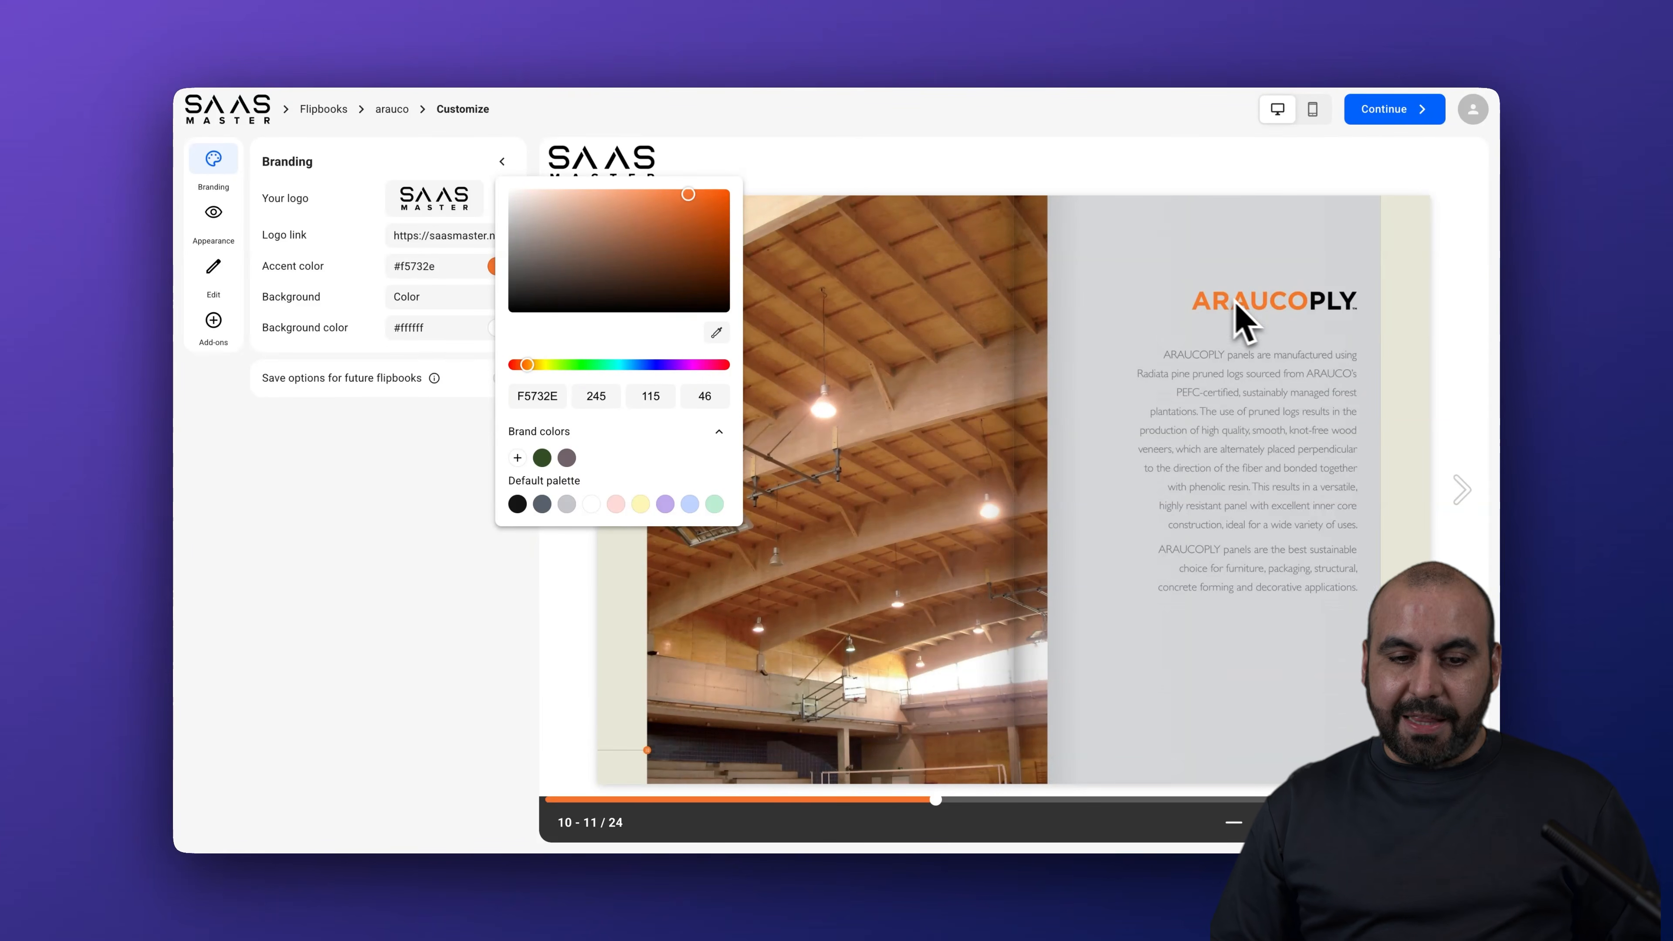
{"action": "left_click", "coordinate": [1292, 689]}
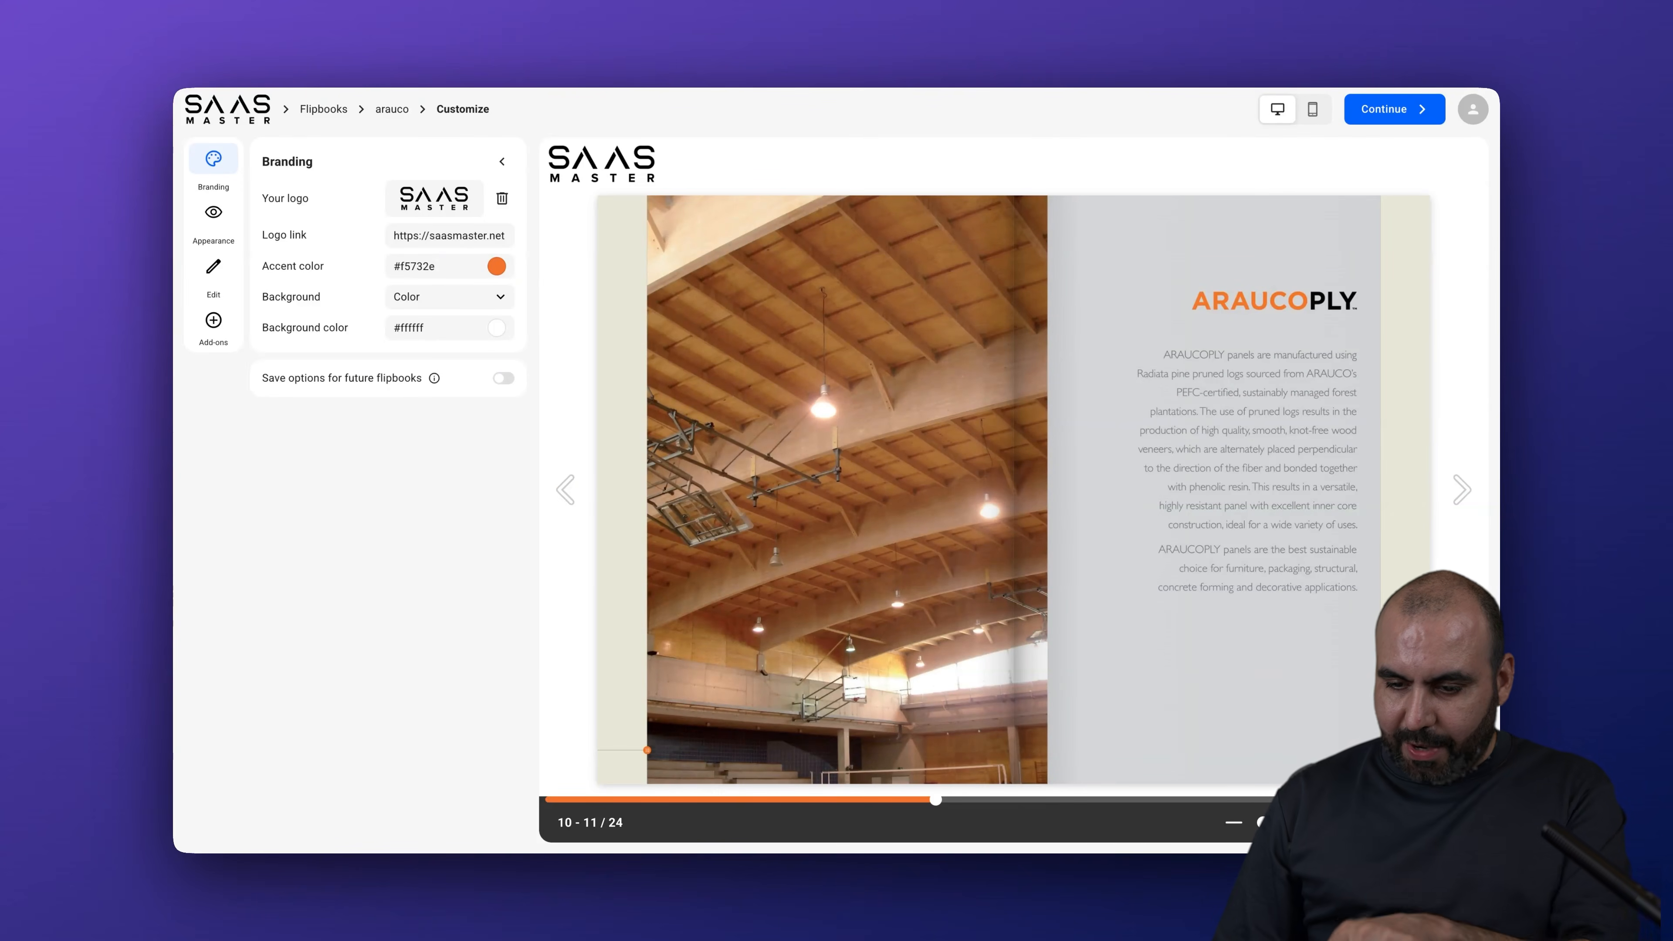
Step: Check the available background types, and preview the Flip page transition from the appearance settings
{"action": "left_click", "coordinate": [501, 307]}
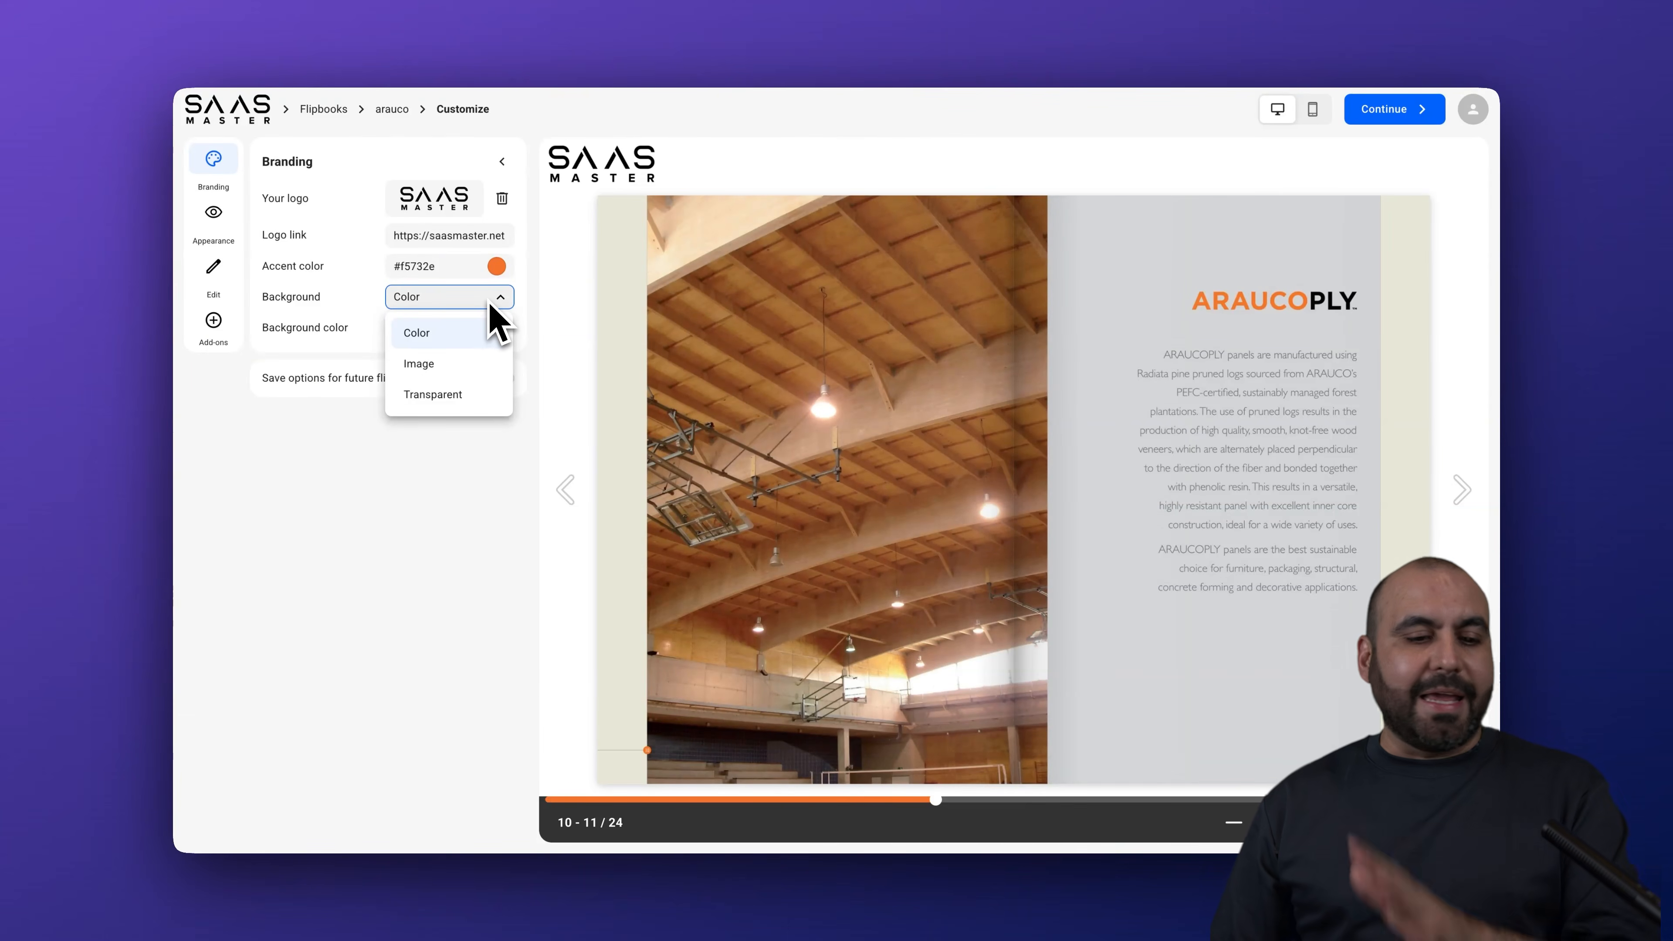
{"action": "left_click", "coordinate": [361, 343]}
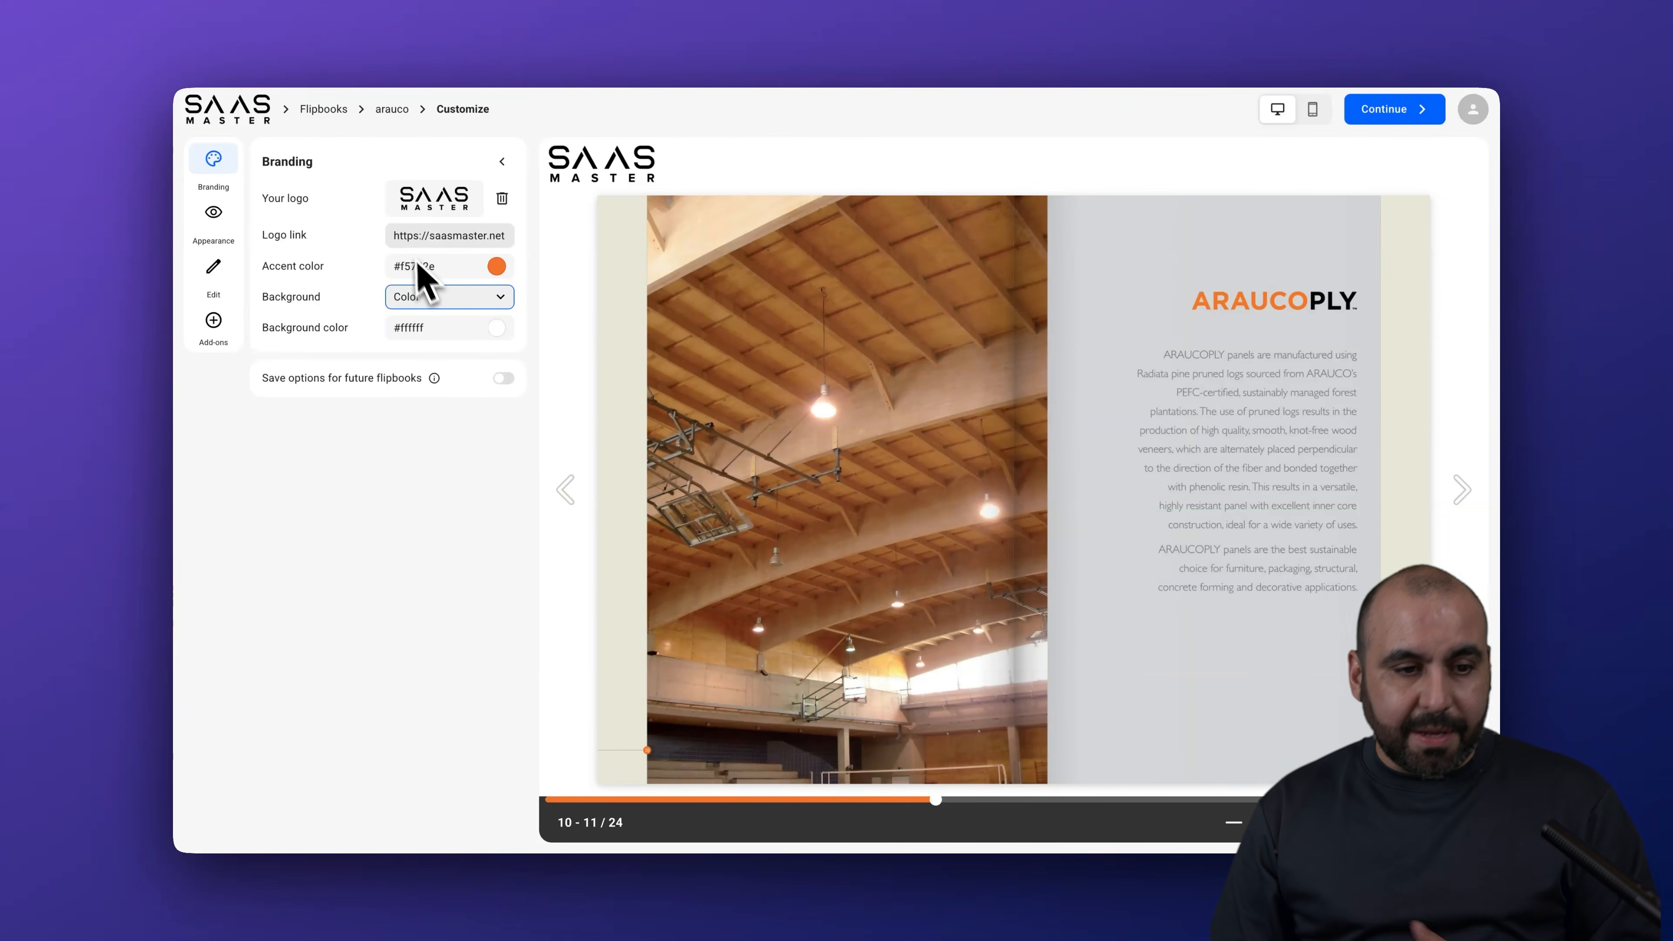
{"action": "left_click", "coordinate": [216, 216]}
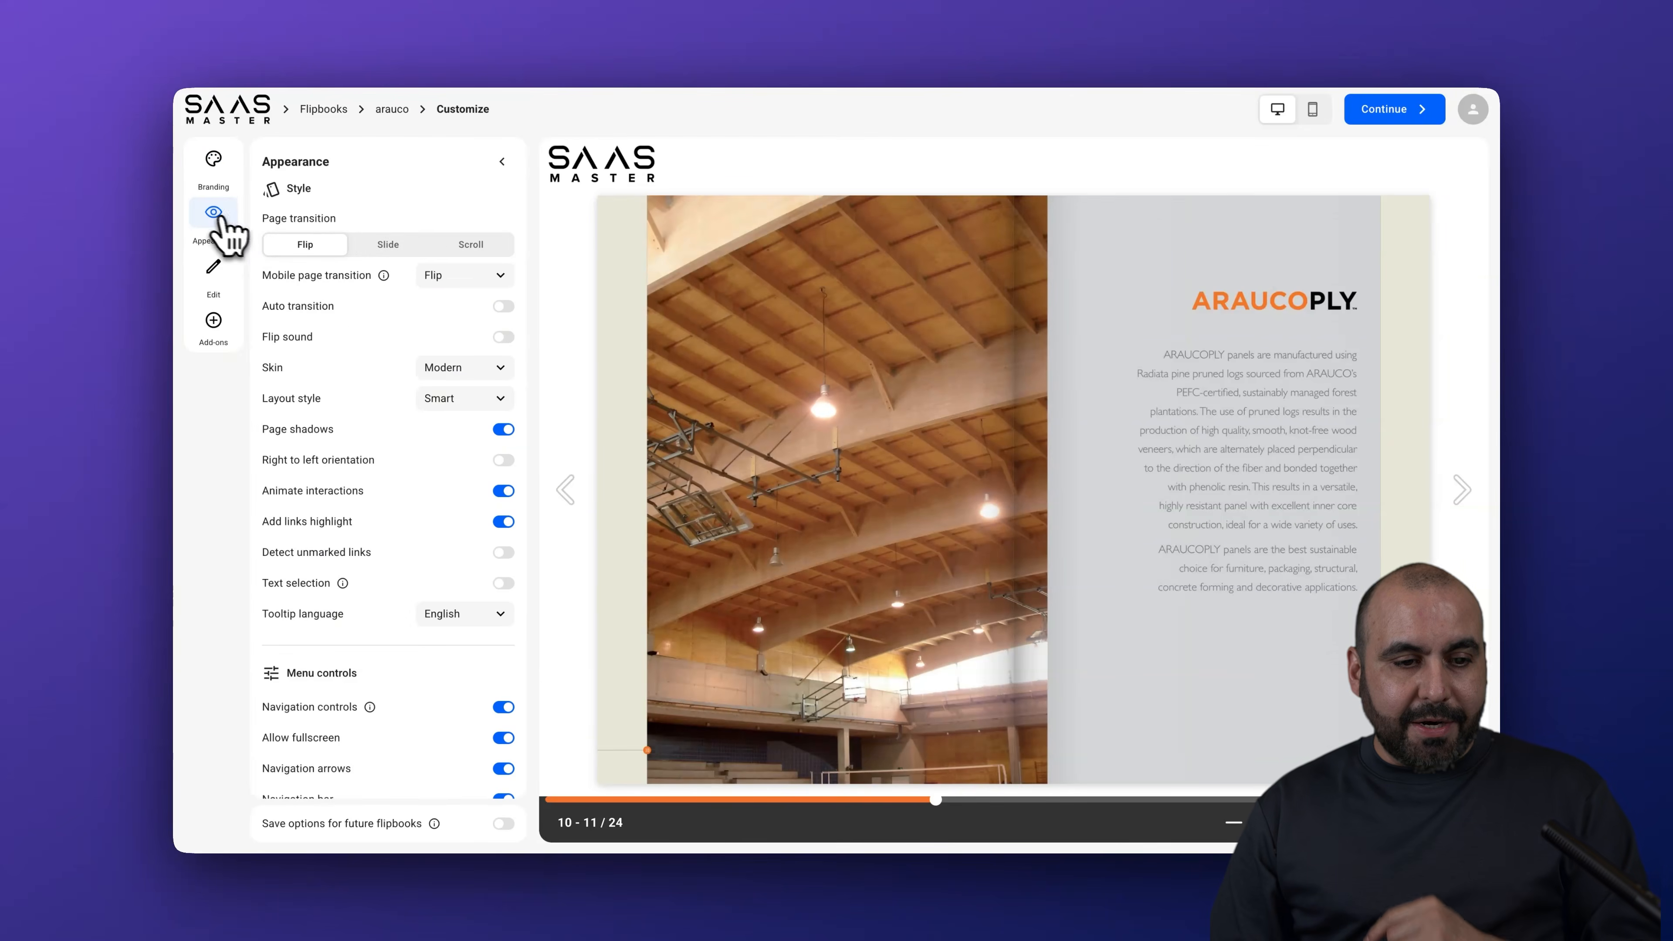
{"action": "left_click", "coordinate": [1461, 497]}
{"action": "left_click", "coordinate": [1462, 504]}
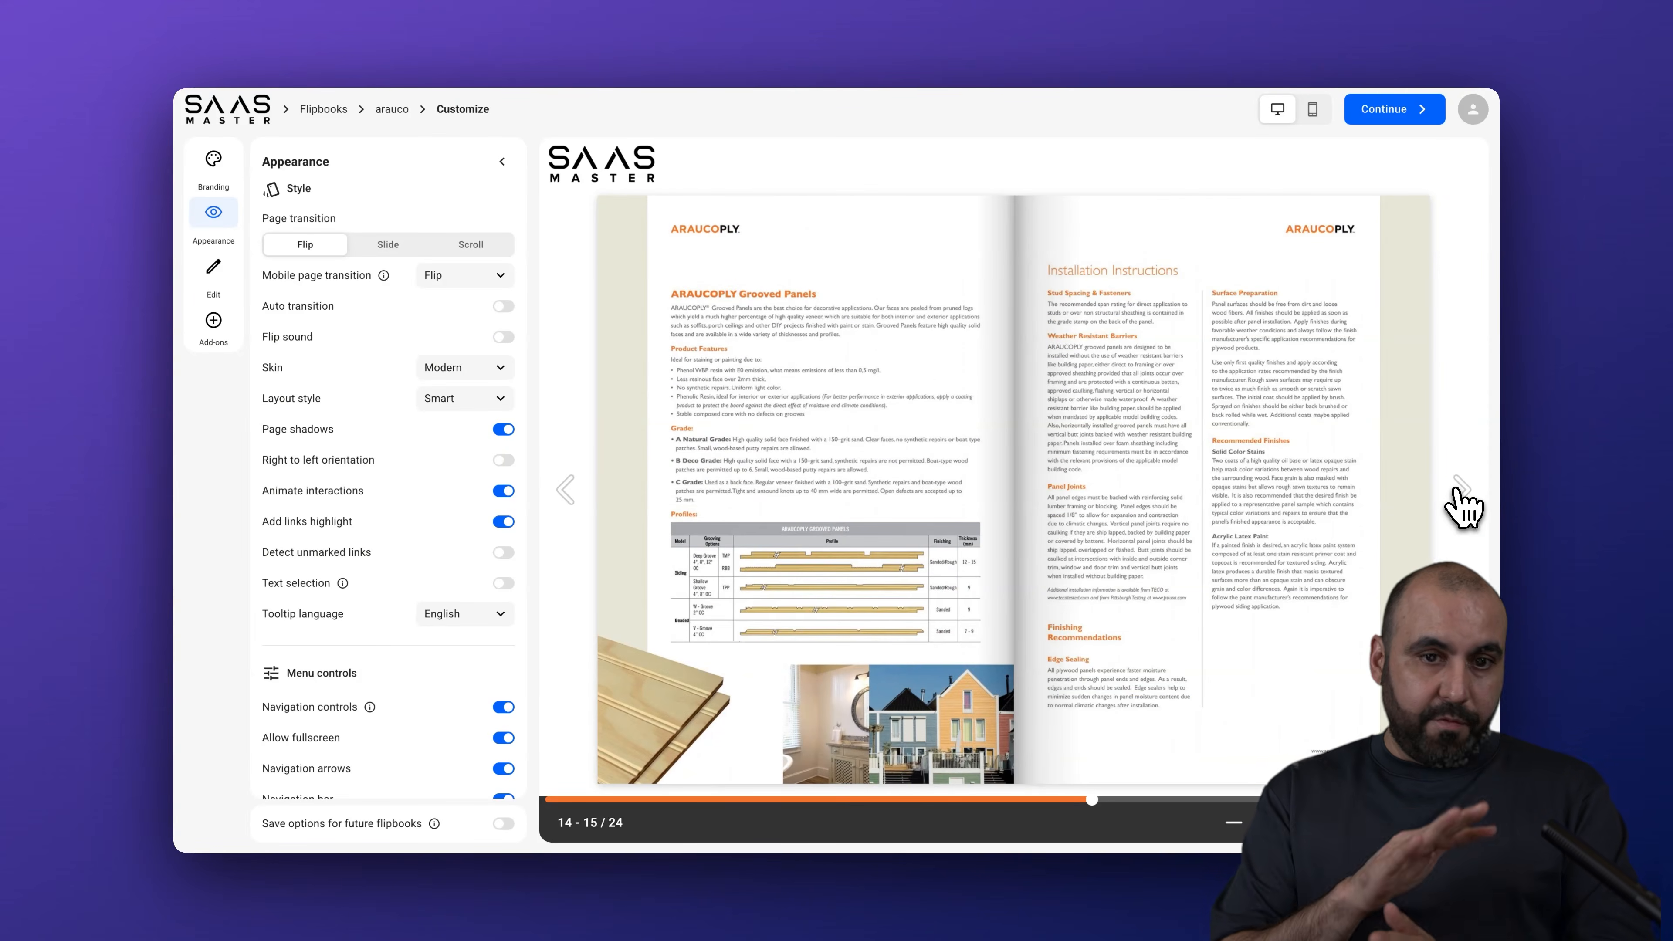
Step: Set the page transition to Slide and preview it by advancing to pages 20-21
{"action": "left_click", "coordinate": [389, 247]}
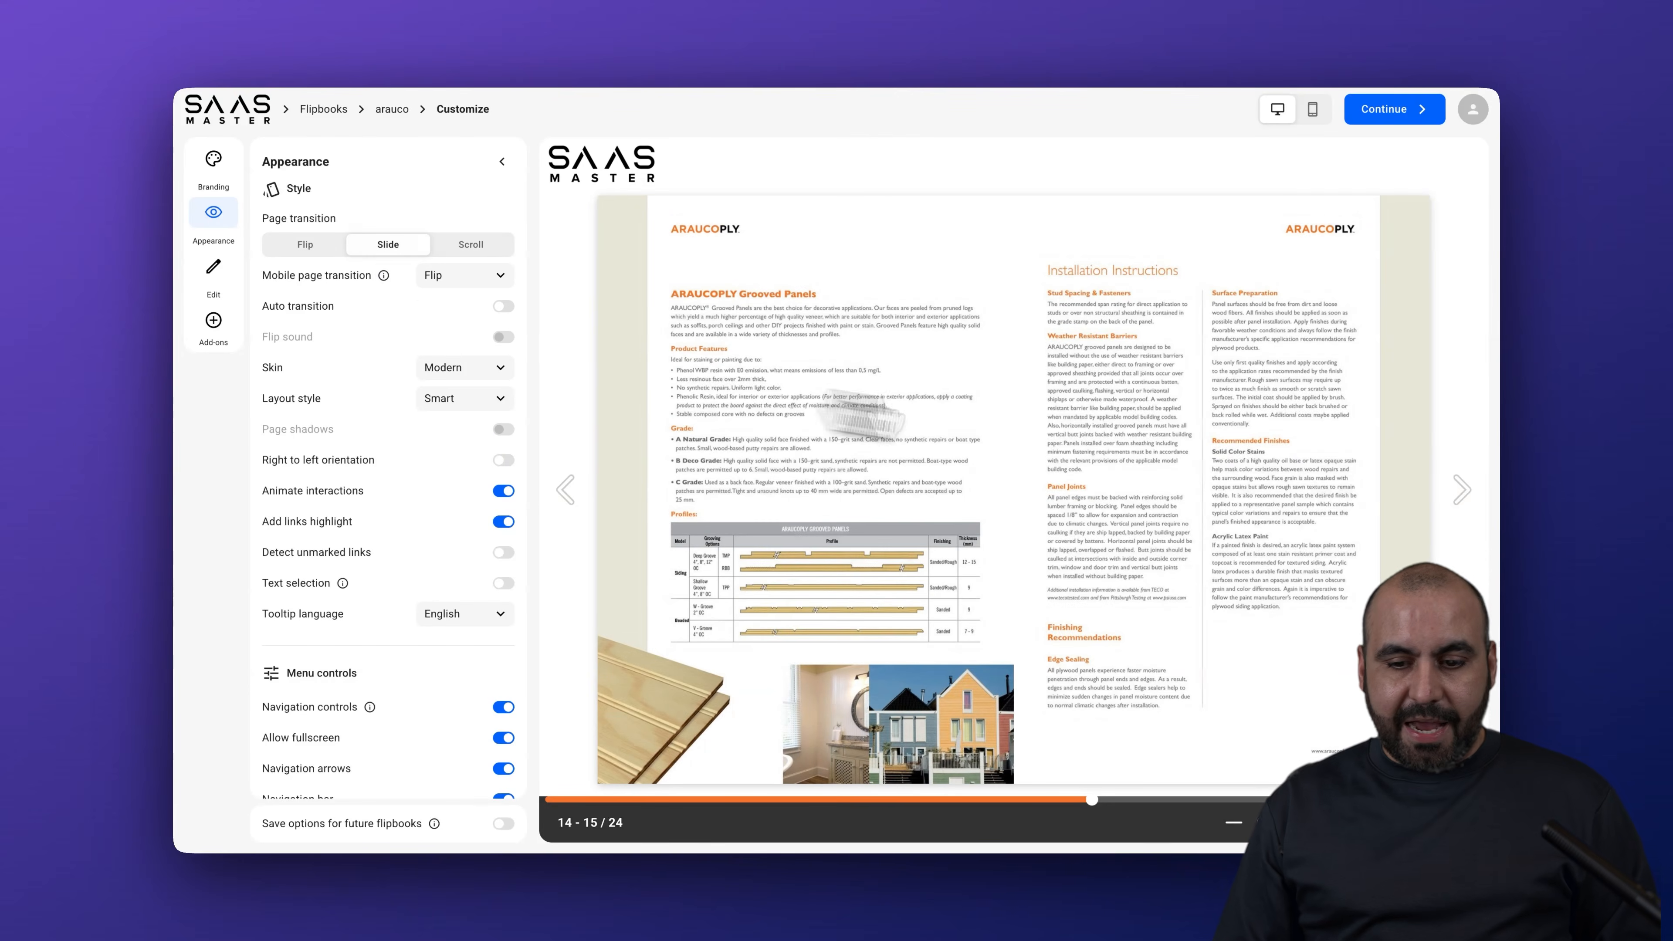
{"action": "left_click", "coordinate": [1460, 499]}
{"action": "left_click", "coordinate": [1462, 499]}
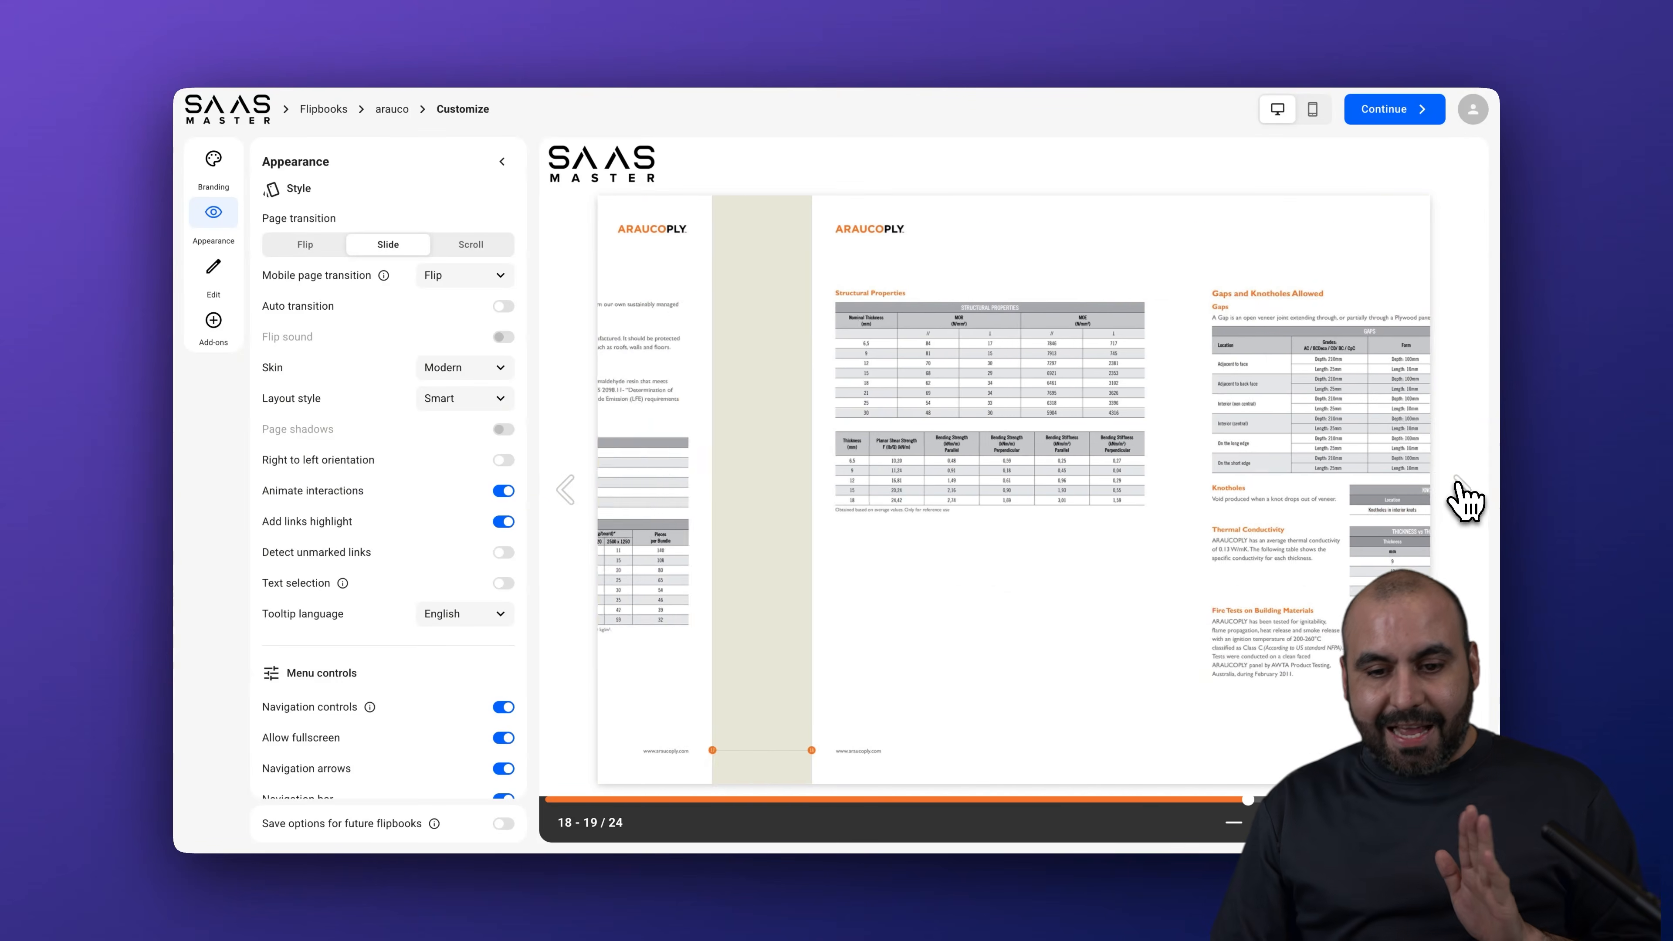
{"action": "left_click", "coordinate": [1463, 498]}
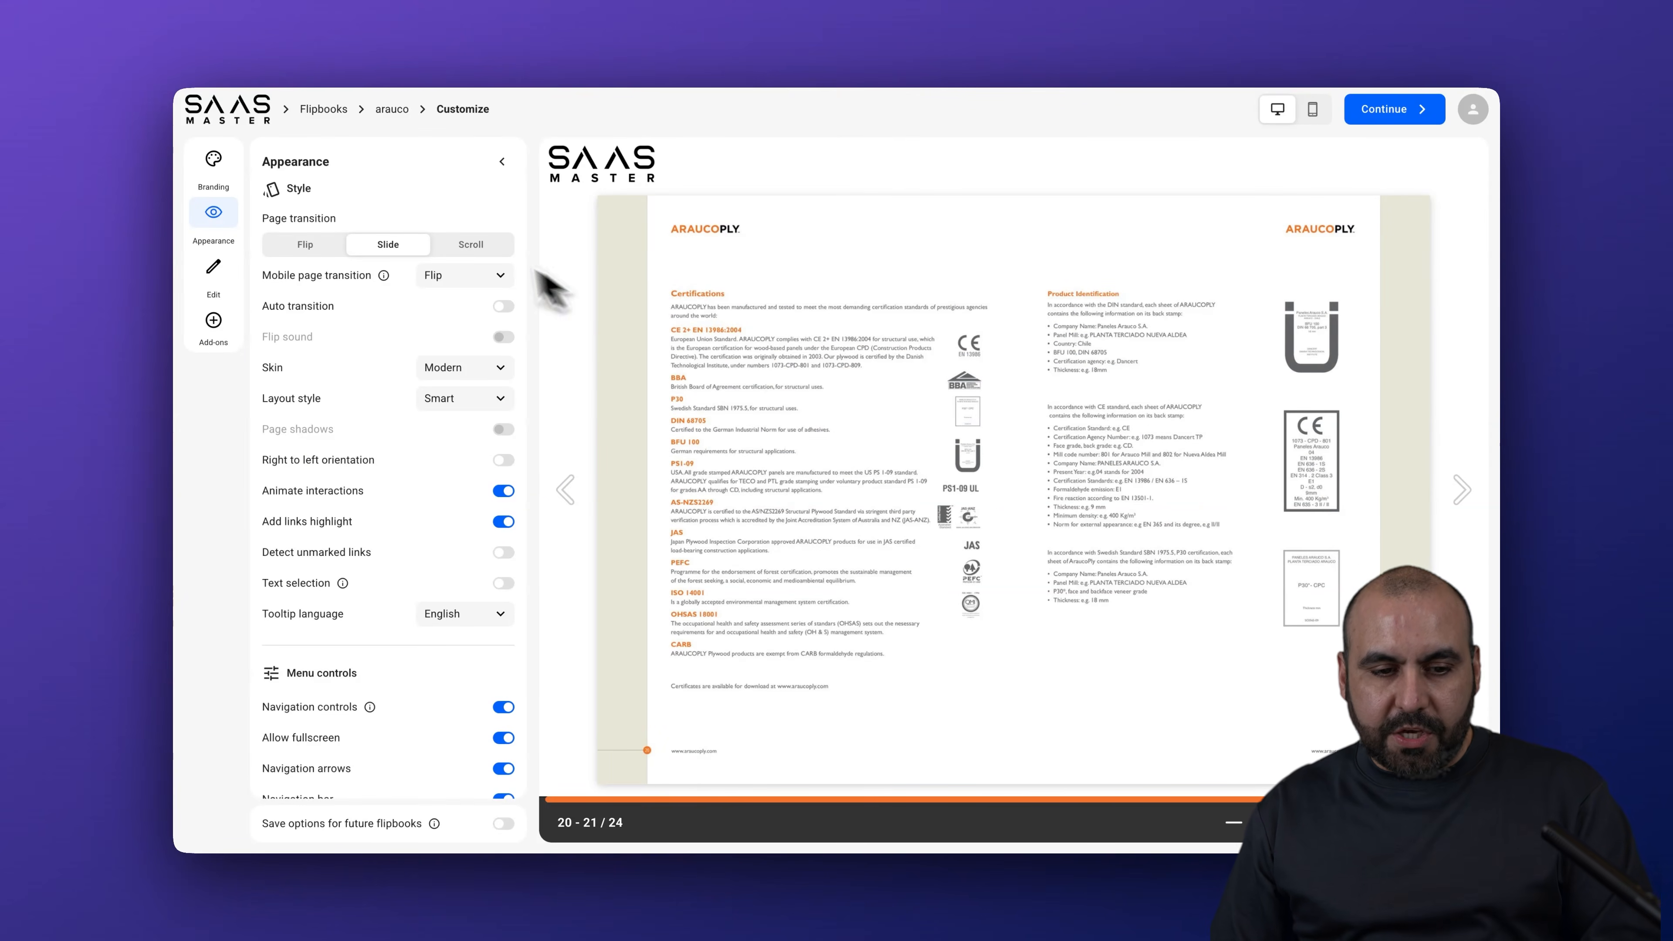
Step: Set the page transition to Scroll and preview it across the whole catalog
{"action": "left_click", "coordinate": [471, 245]}
{"action": "scroll", "coordinate": [998, 619], "scroll_direction": "down", "scroll_amount": 5}
{"action": "scroll", "coordinate": [998, 620], "scroll_direction": "down", "scroll_amount": 3}
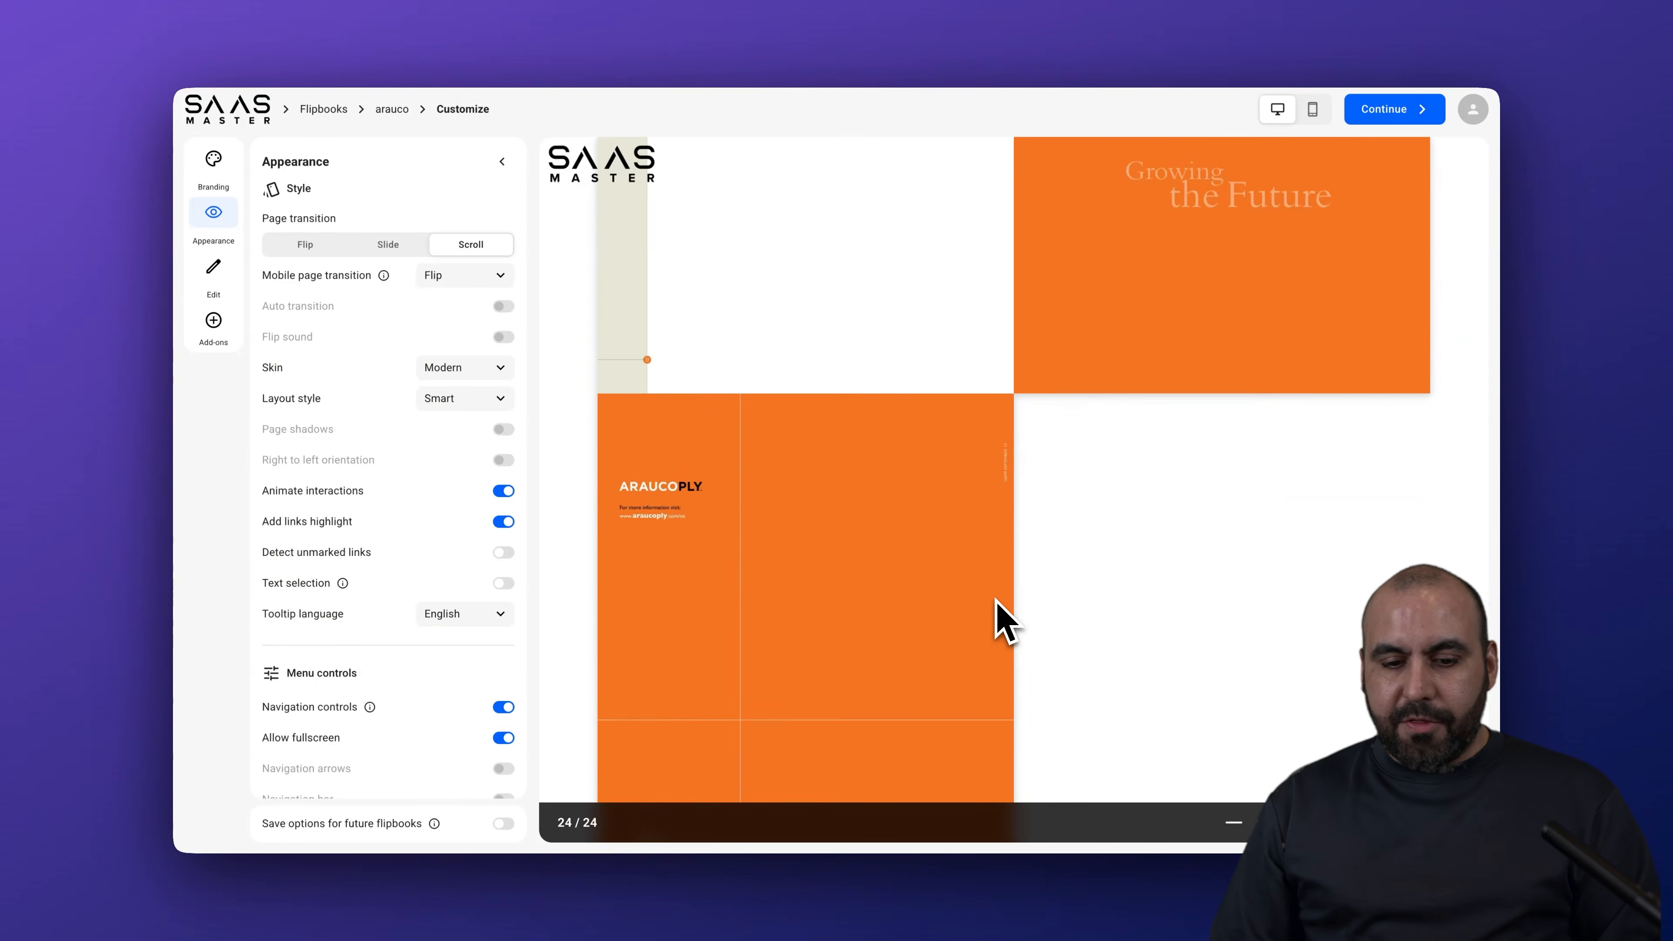
{"action": "scroll", "coordinate": [997, 619], "scroll_direction": "up", "scroll_amount": 20}
{"action": "scroll", "coordinate": [996, 599], "scroll_direction": "up", "scroll_amount": 10}
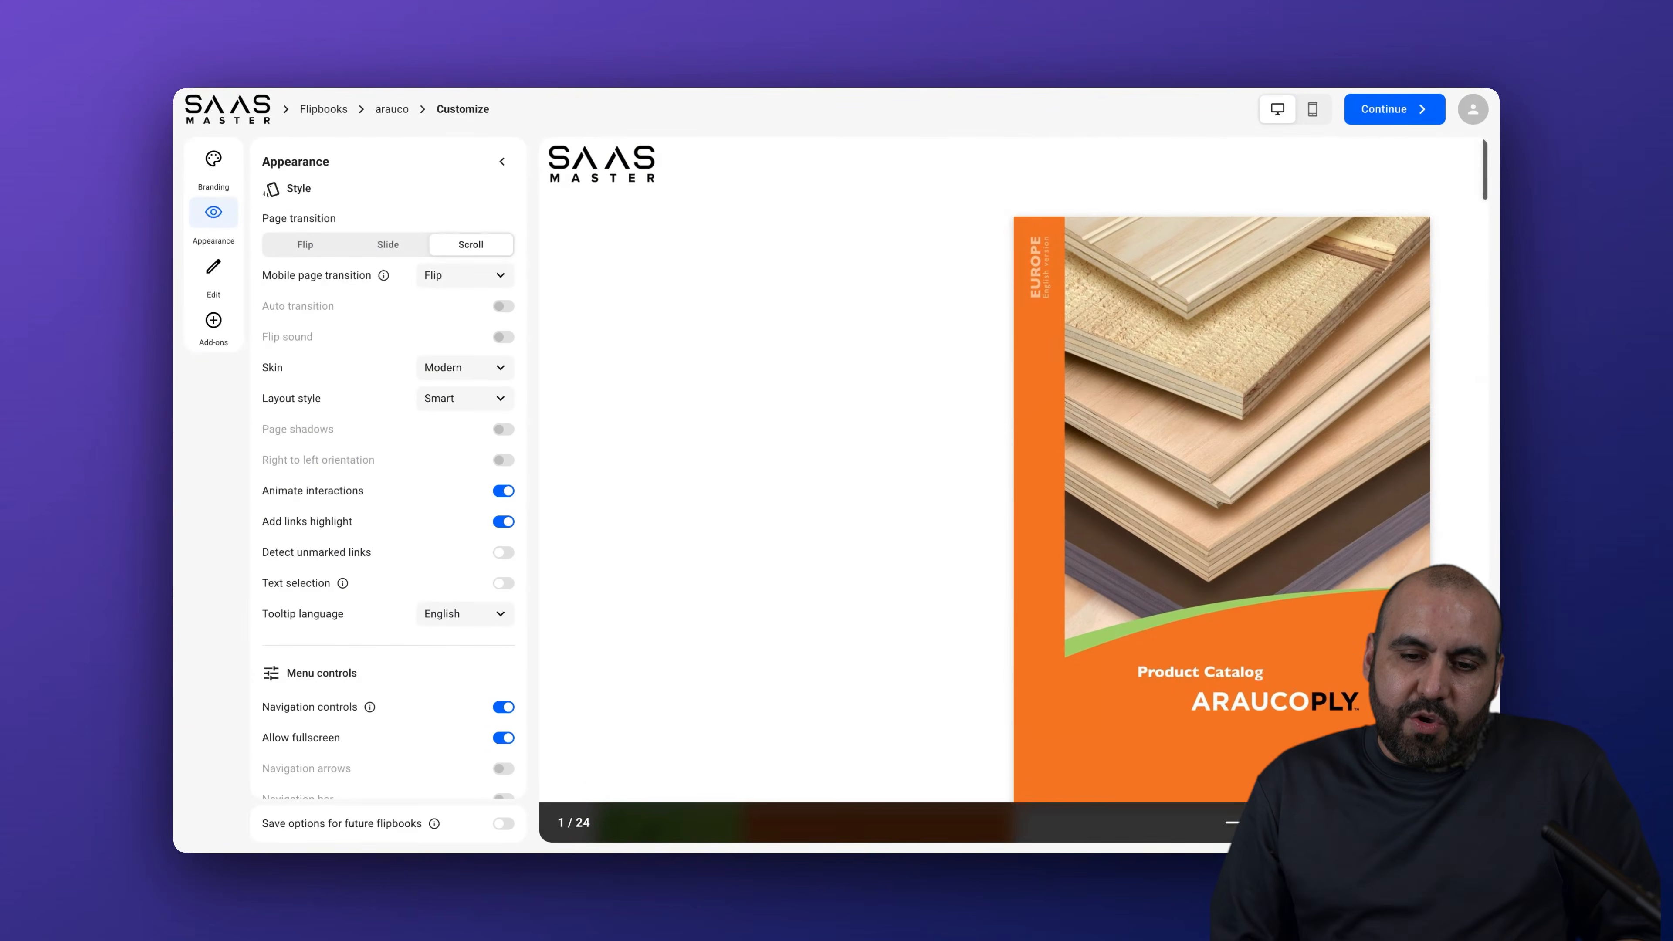
{"action": "scroll", "coordinate": [995, 599], "scroll_direction": "down", "scroll_amount": 8}
{"action": "scroll", "coordinate": [998, 619], "scroll_direction": "down", "scroll_amount": 5}
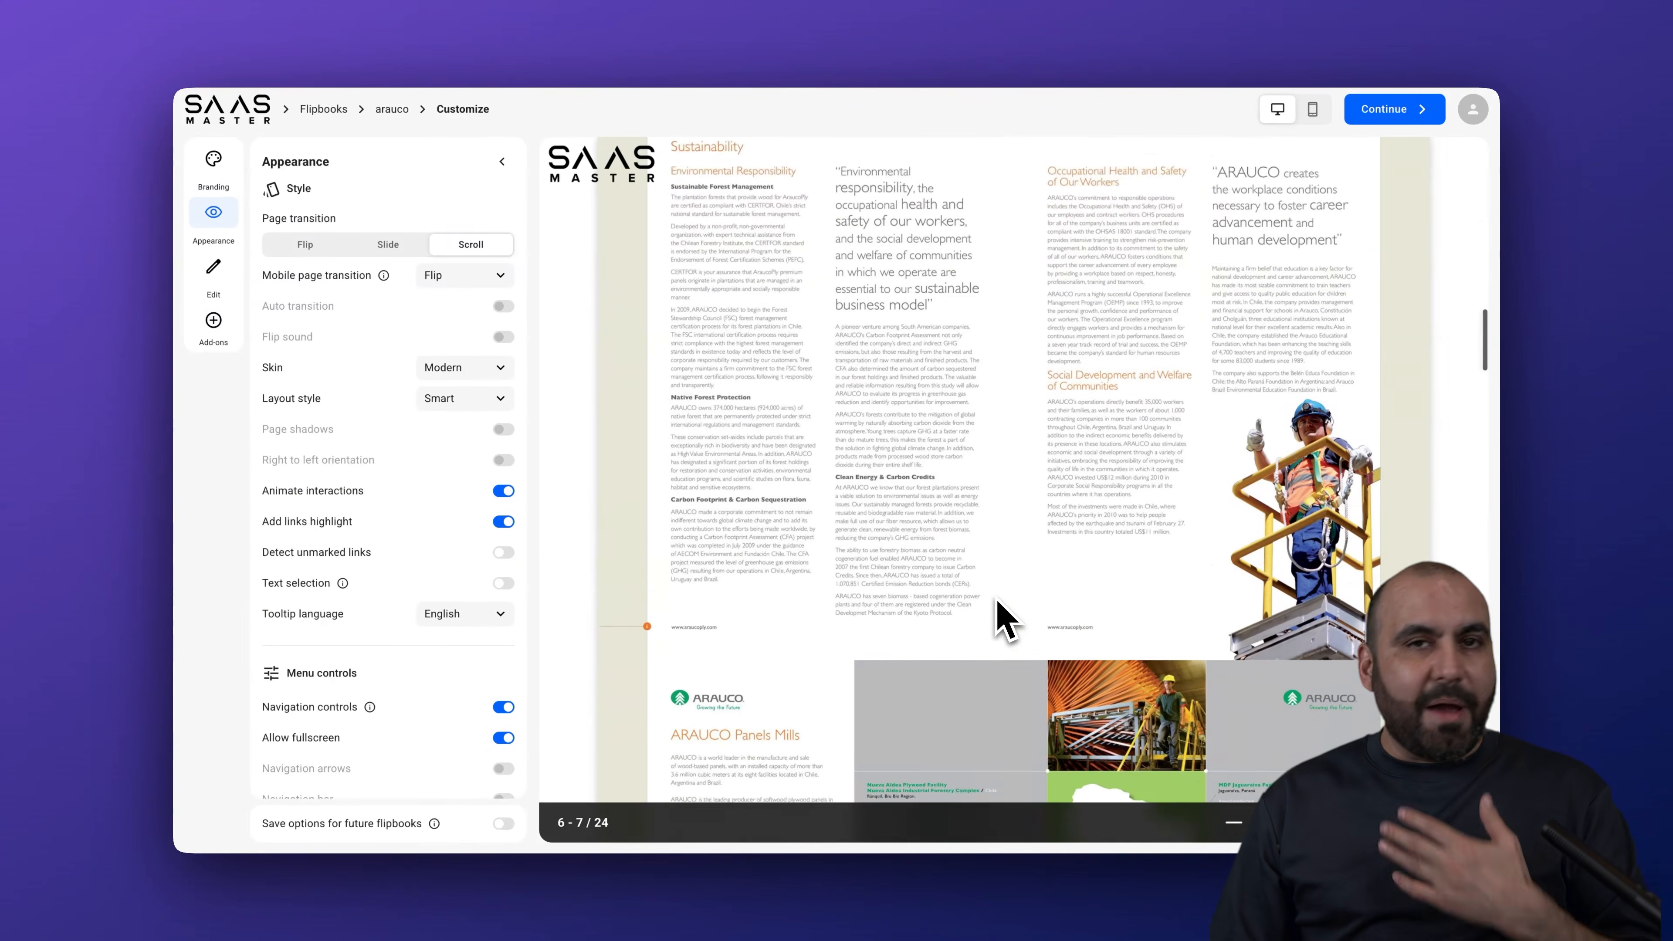
Step: Set the page transition to Flip and turn on the flip sound
{"action": "left_click", "coordinate": [323, 249]}
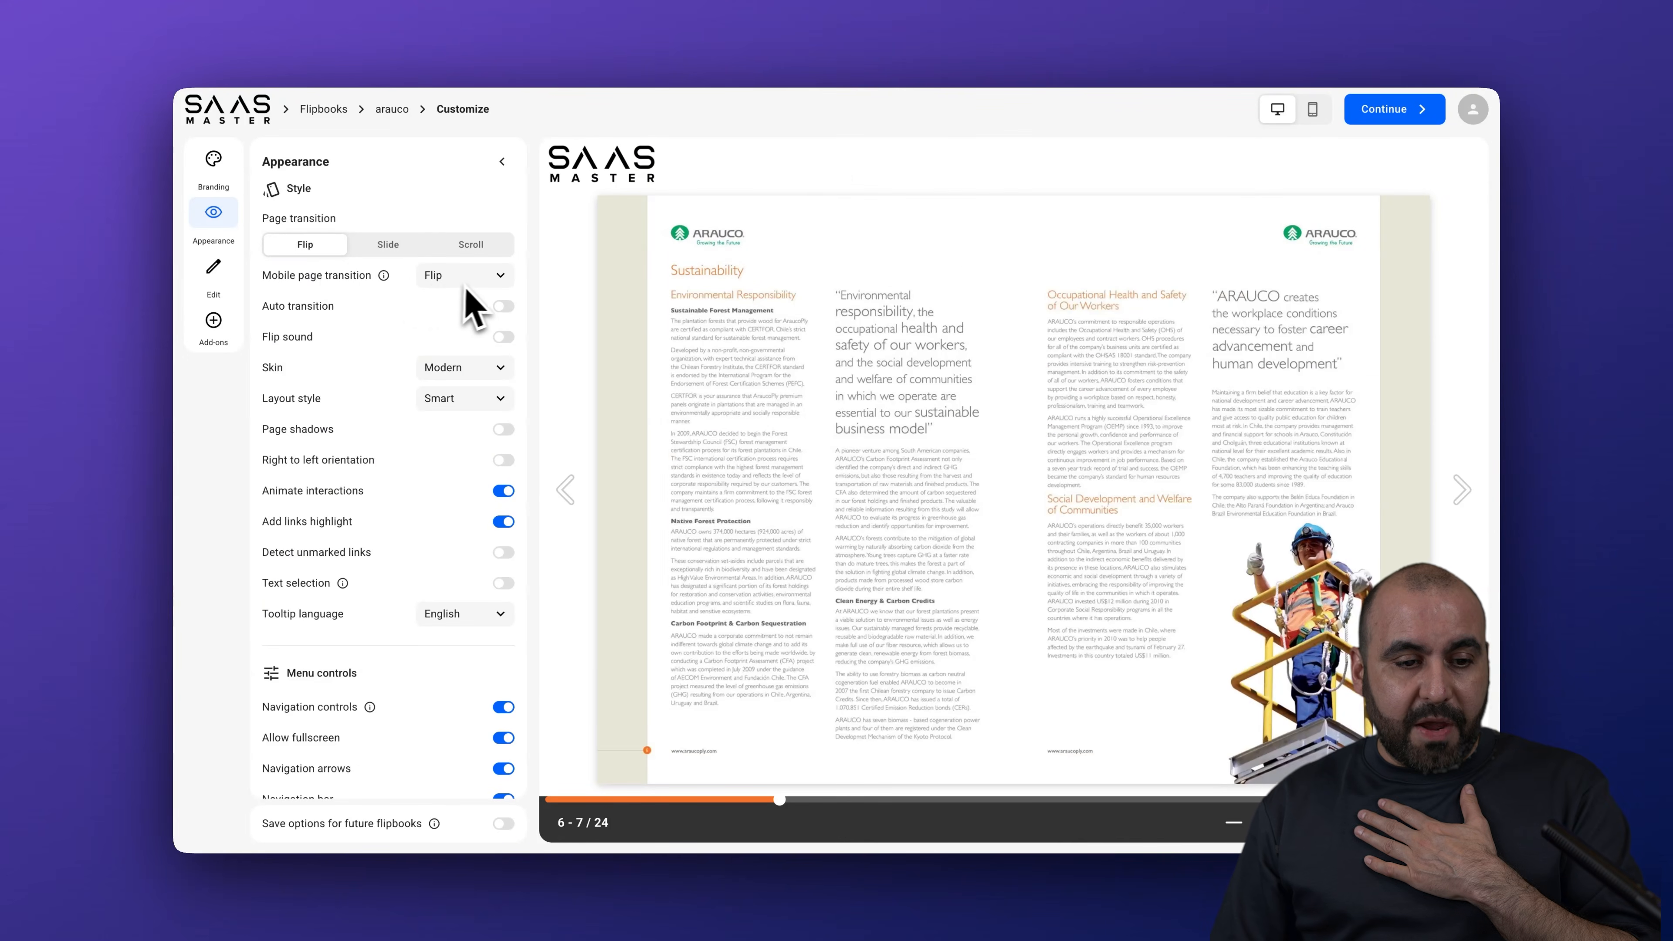
{"action": "left_click", "coordinate": [460, 277]}
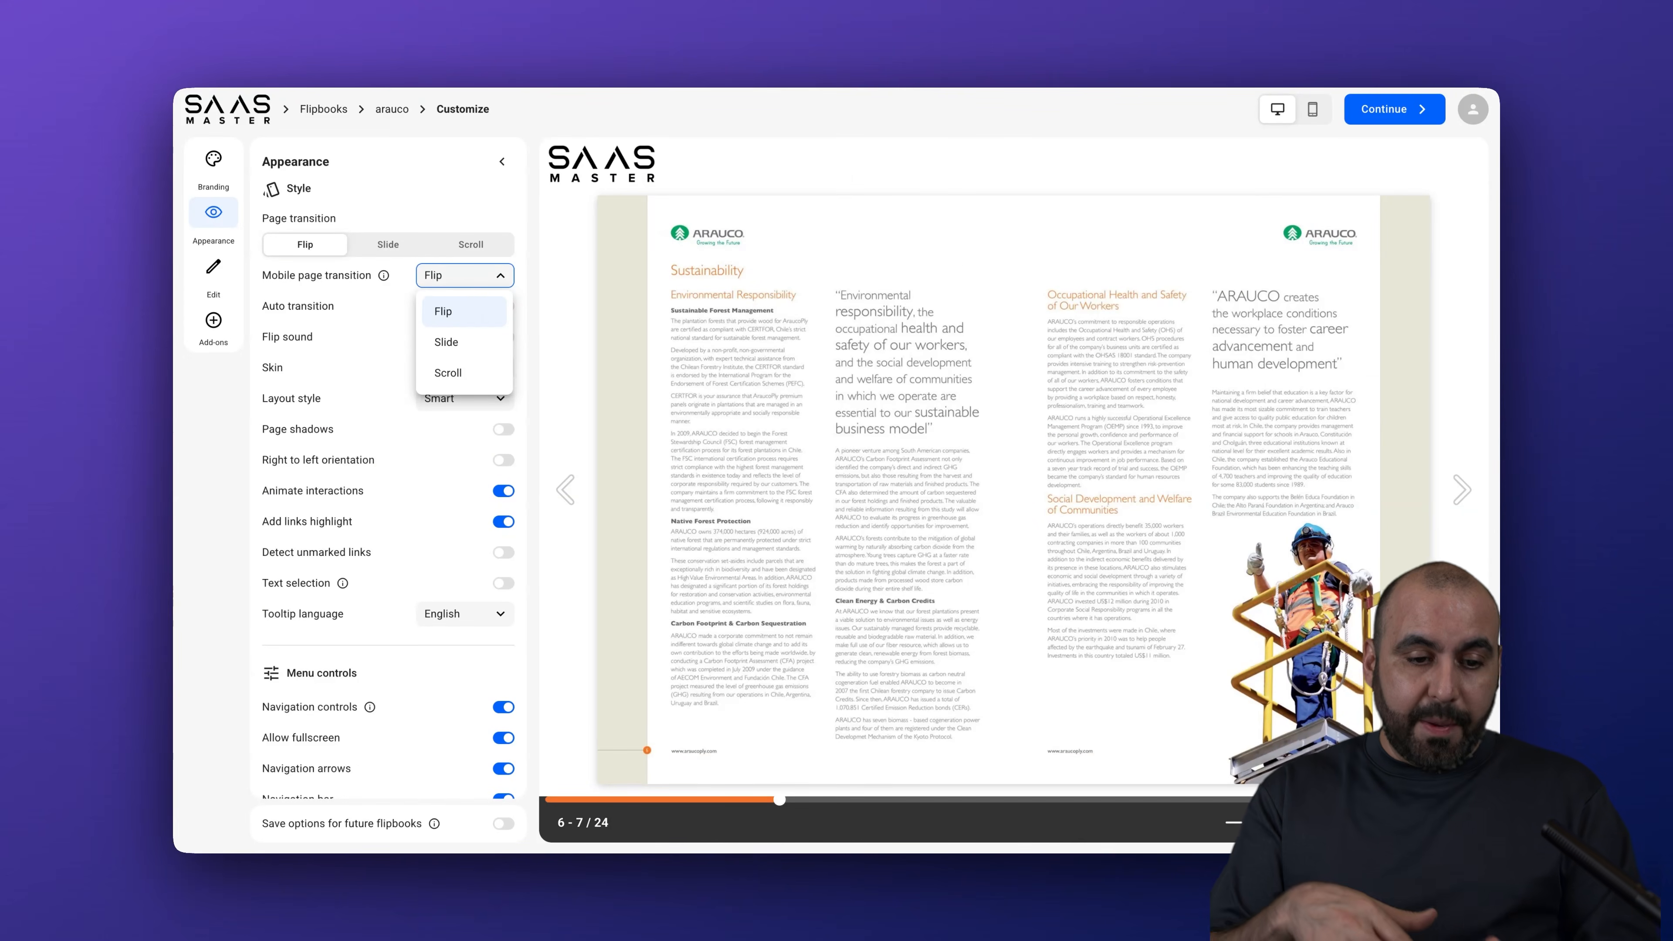
{"action": "left_click", "coordinate": [372, 324]}
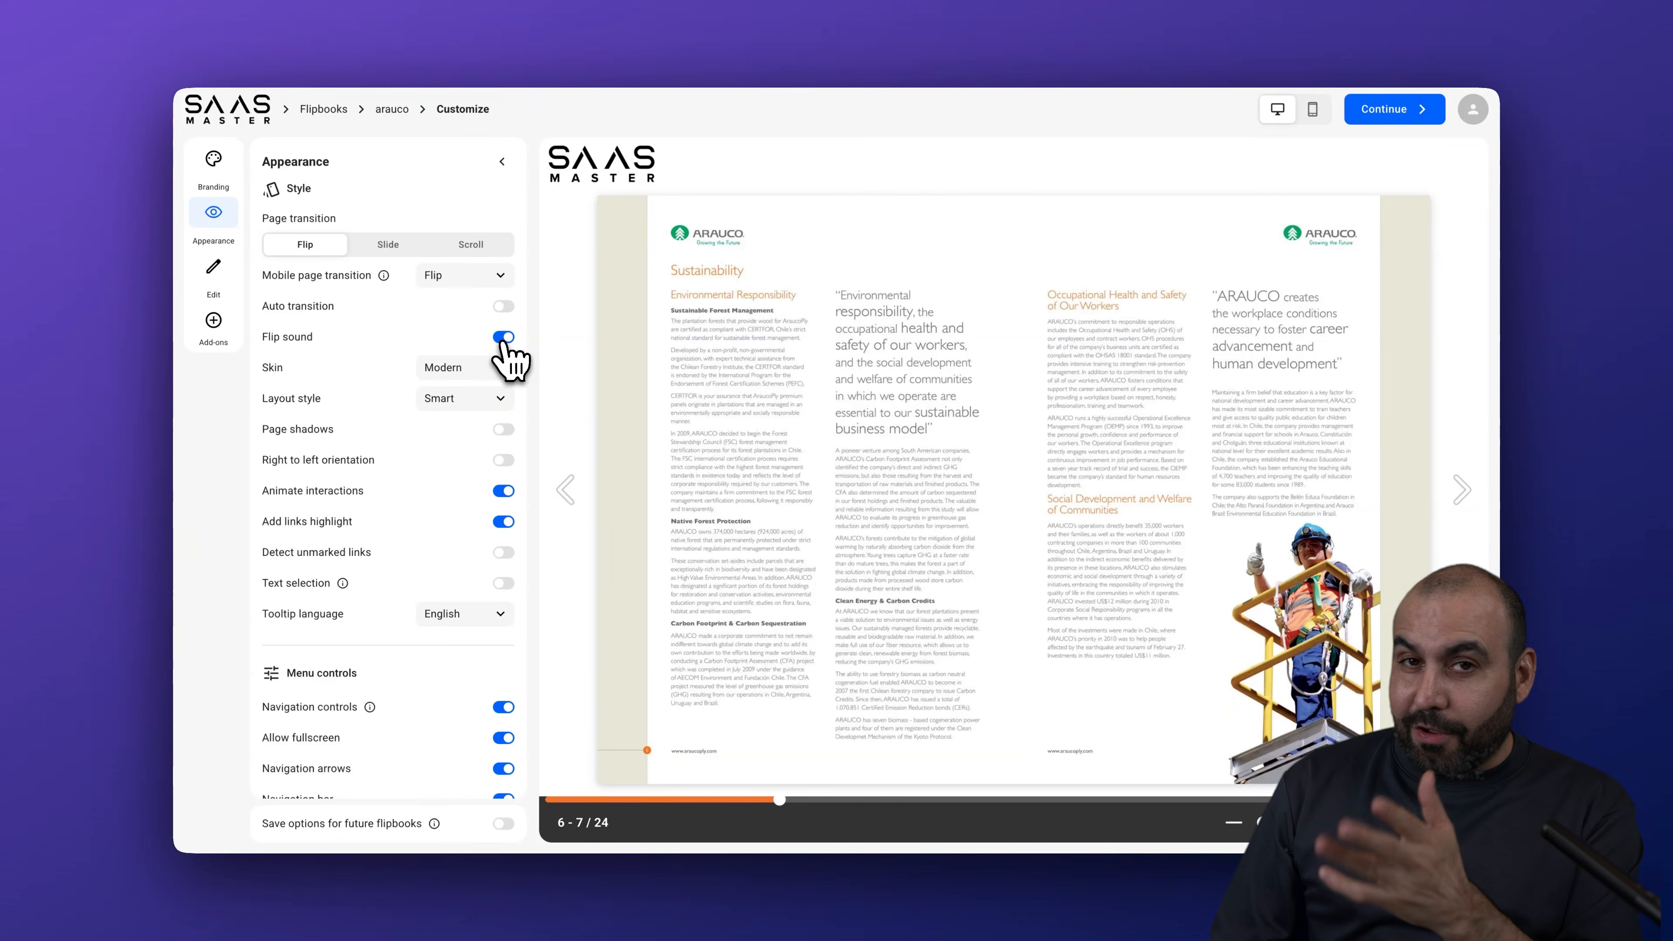
Step: Turn on the navigation controls and the search inside the flipbook in the menu control settings
{"action": "scroll", "coordinate": [496, 486], "scroll_direction": "down", "scroll_amount": 4}
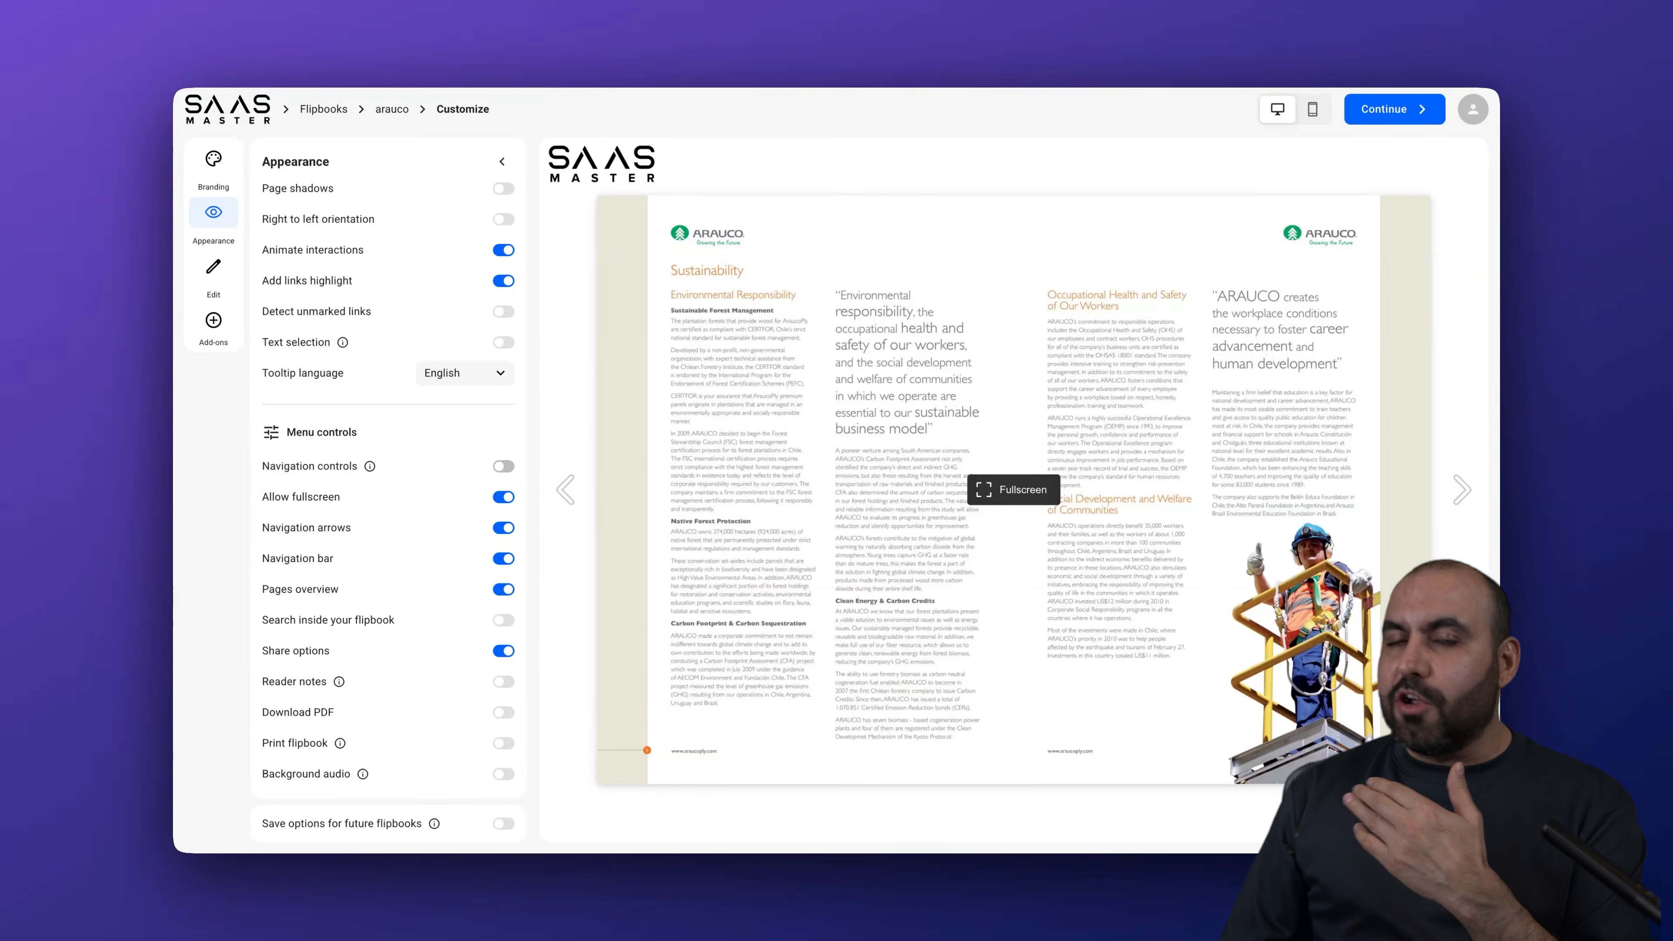
{"action": "left_click", "coordinate": [503, 466]}
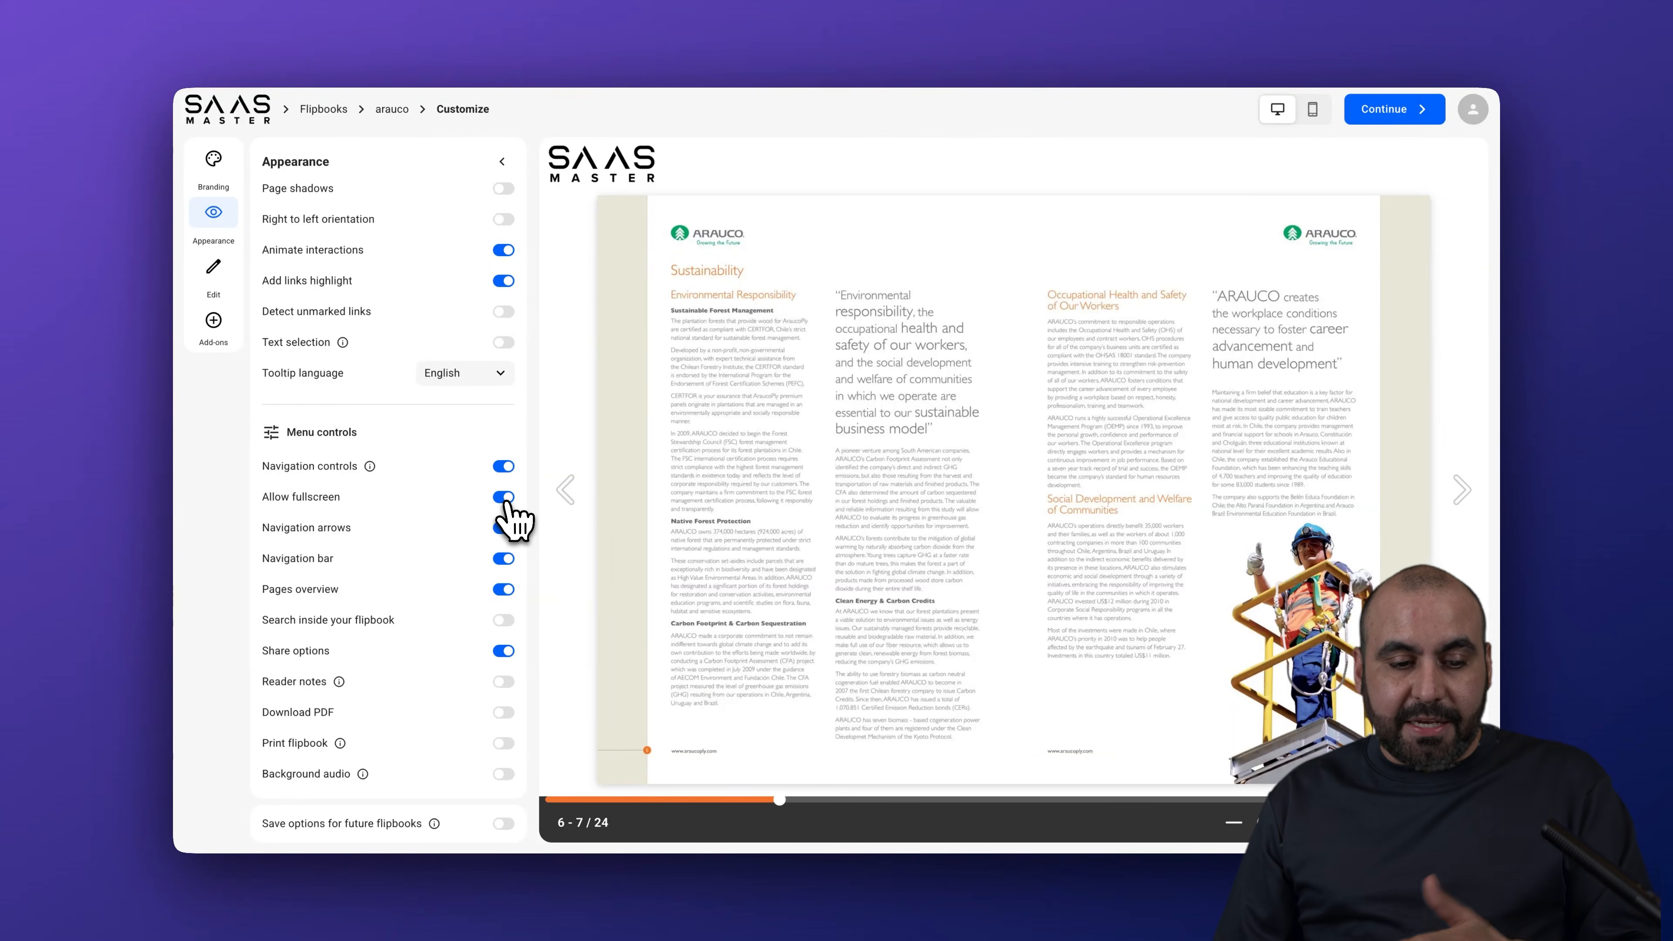
{"action": "left_click", "coordinate": [505, 498]}
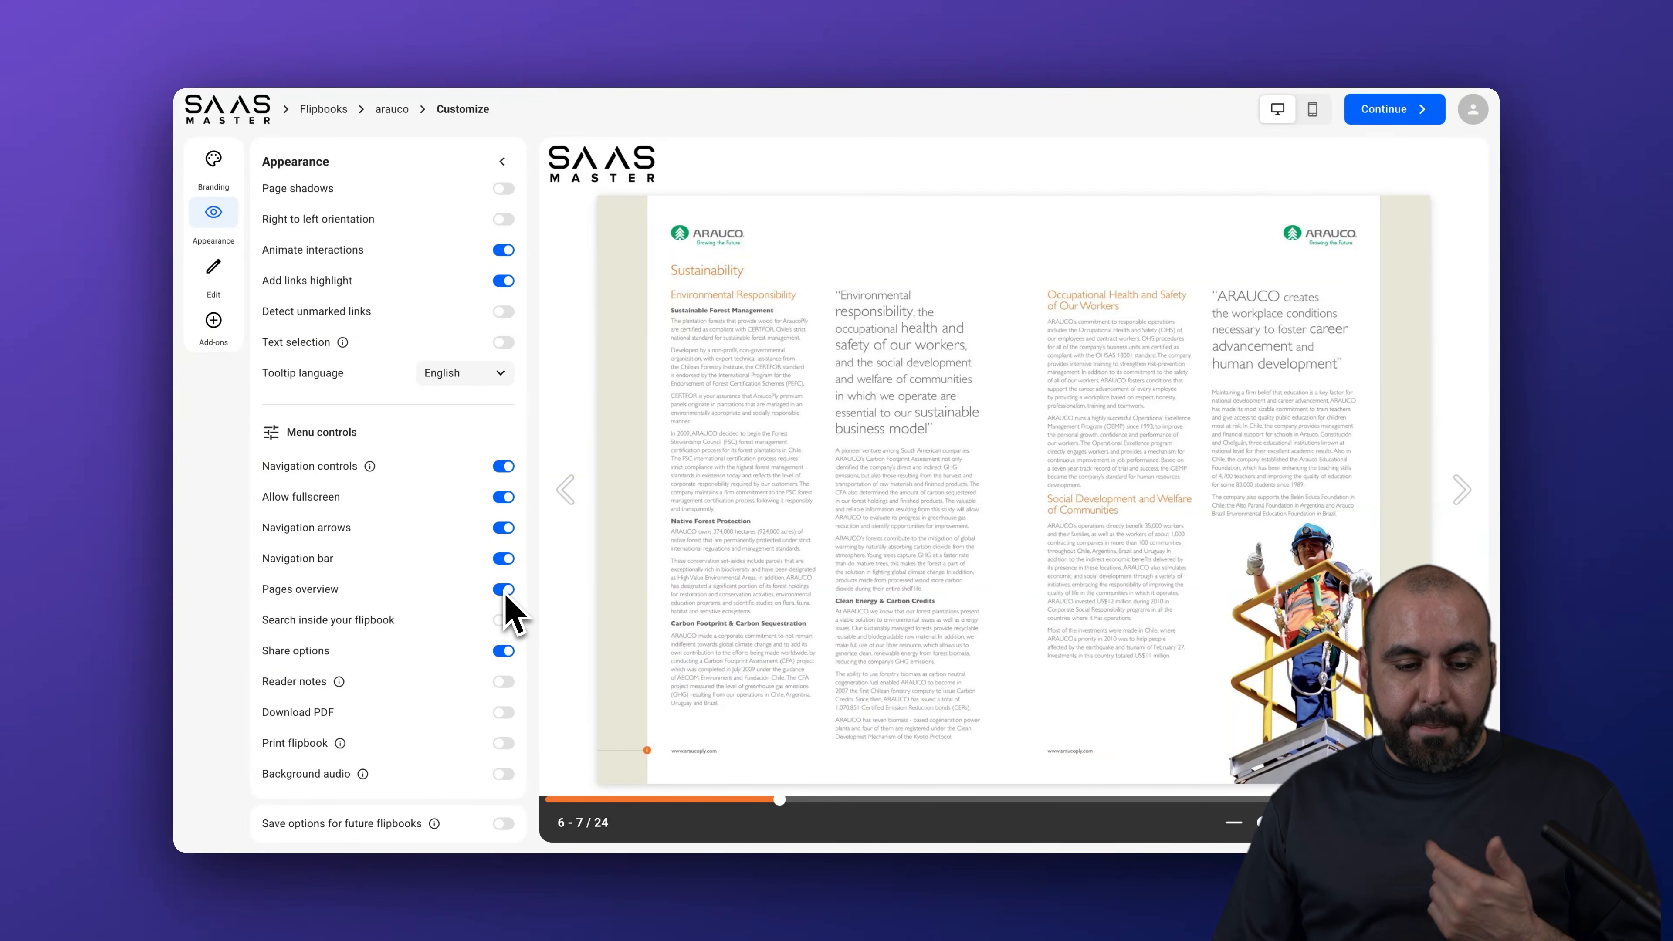
{"action": "left_click", "coordinate": [505, 621]}
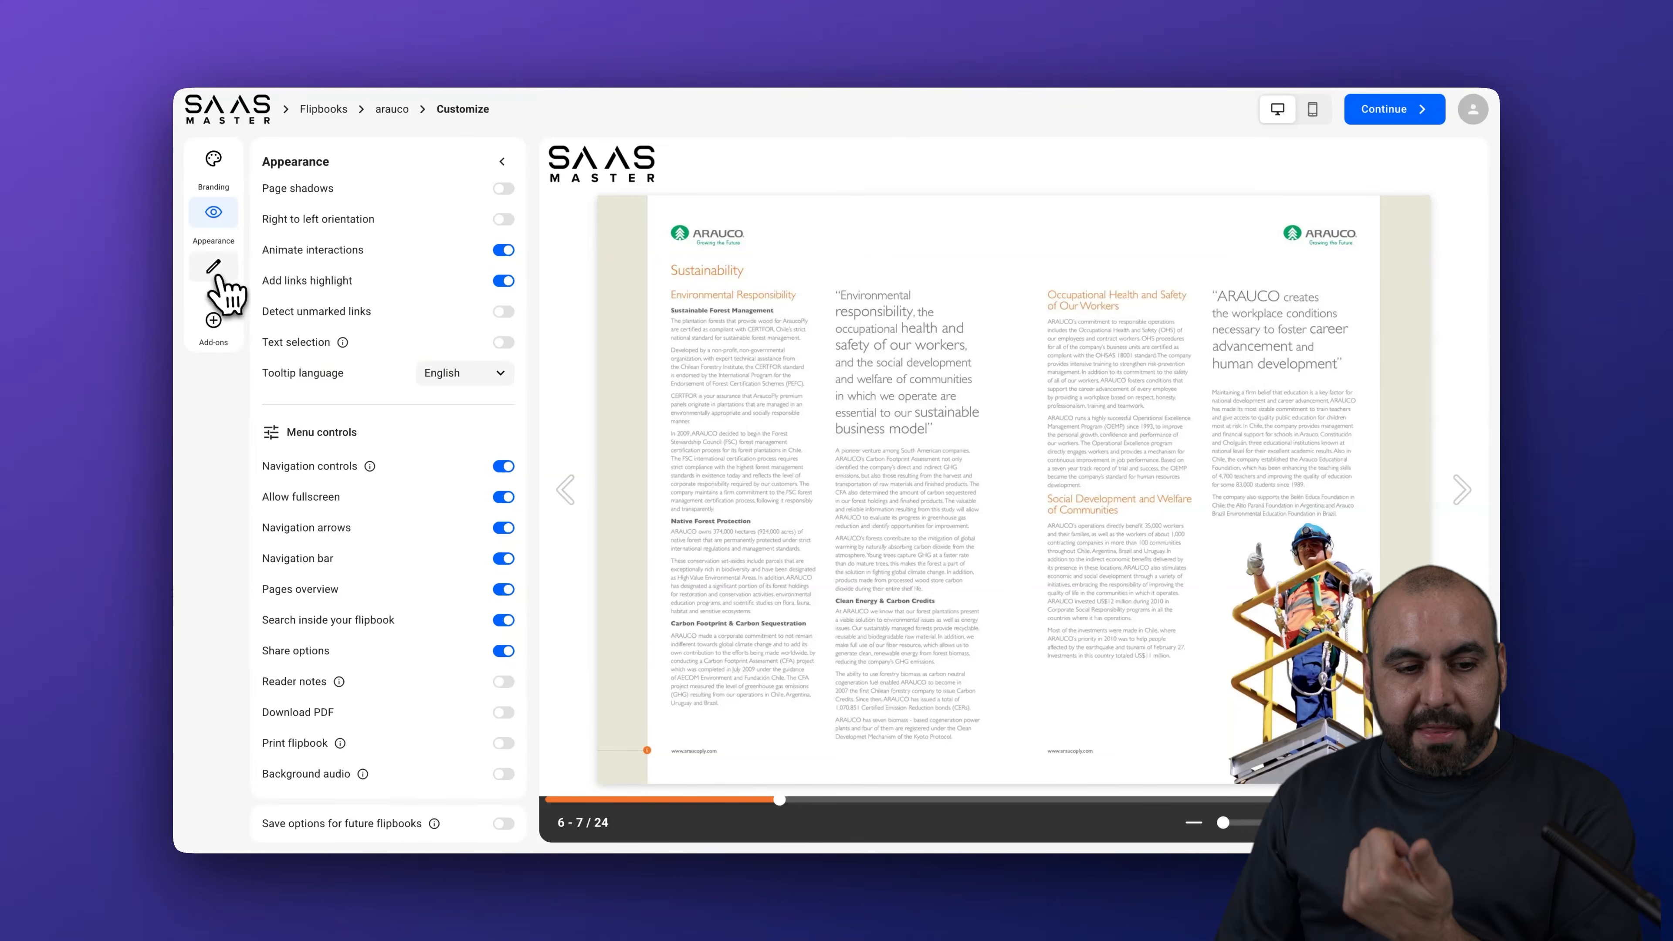
Step: Open the arauco flipbook's content for editing and go to page 8
{"action": "left_click", "coordinate": [213, 277]}
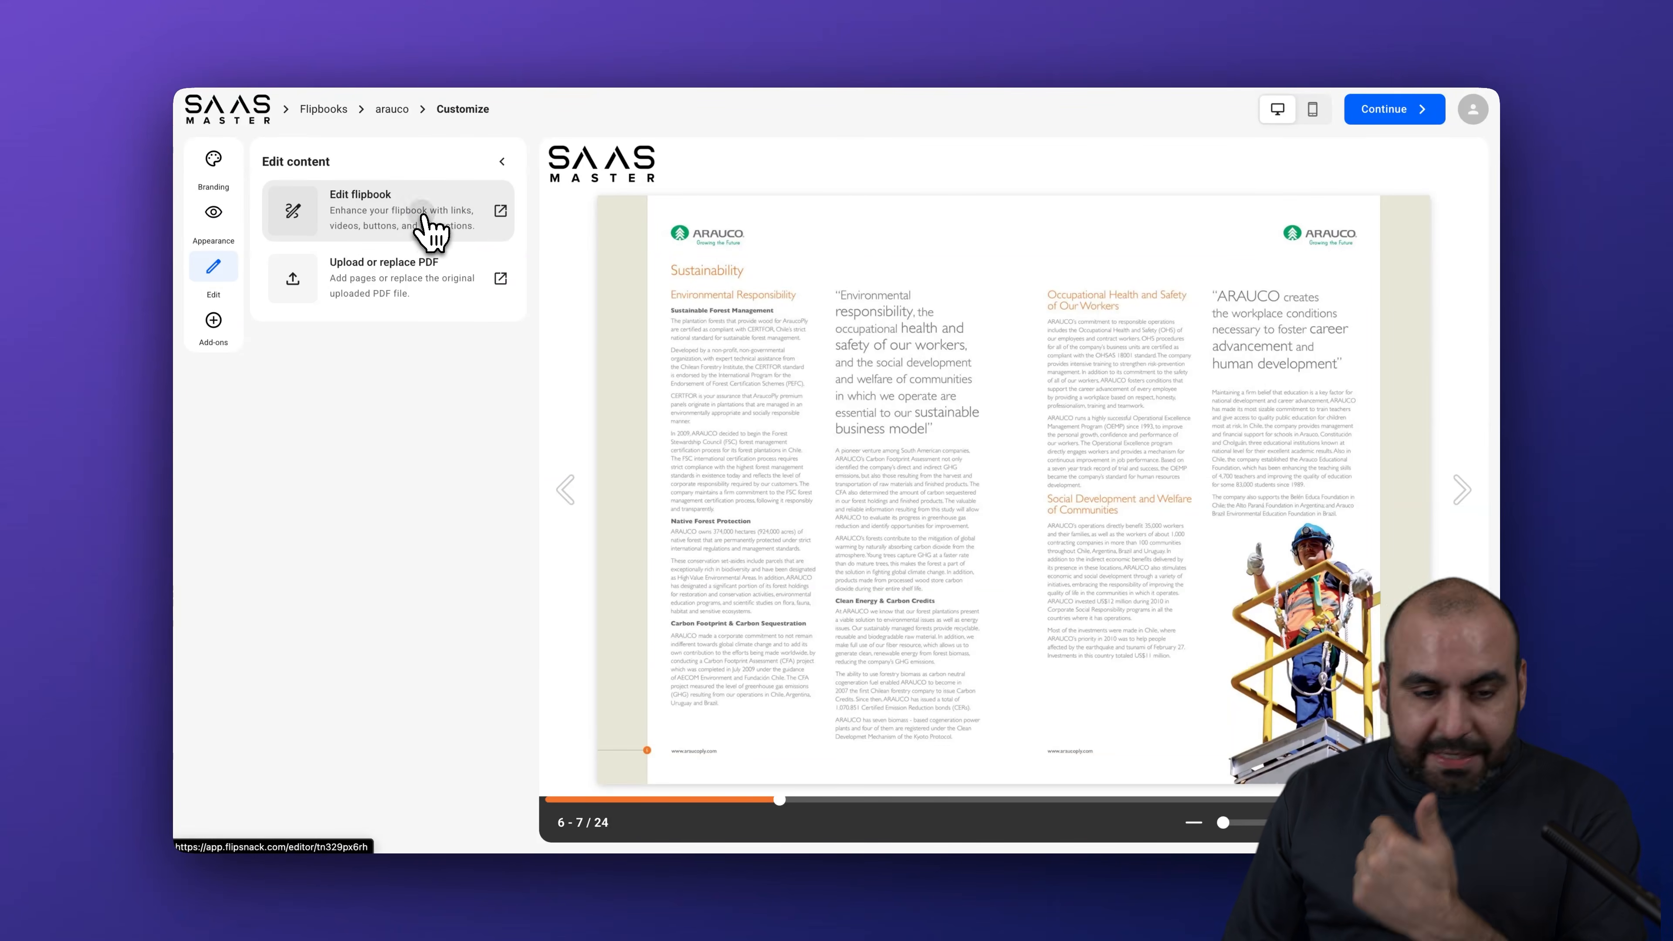
{"action": "left_click", "coordinate": [423, 216]}
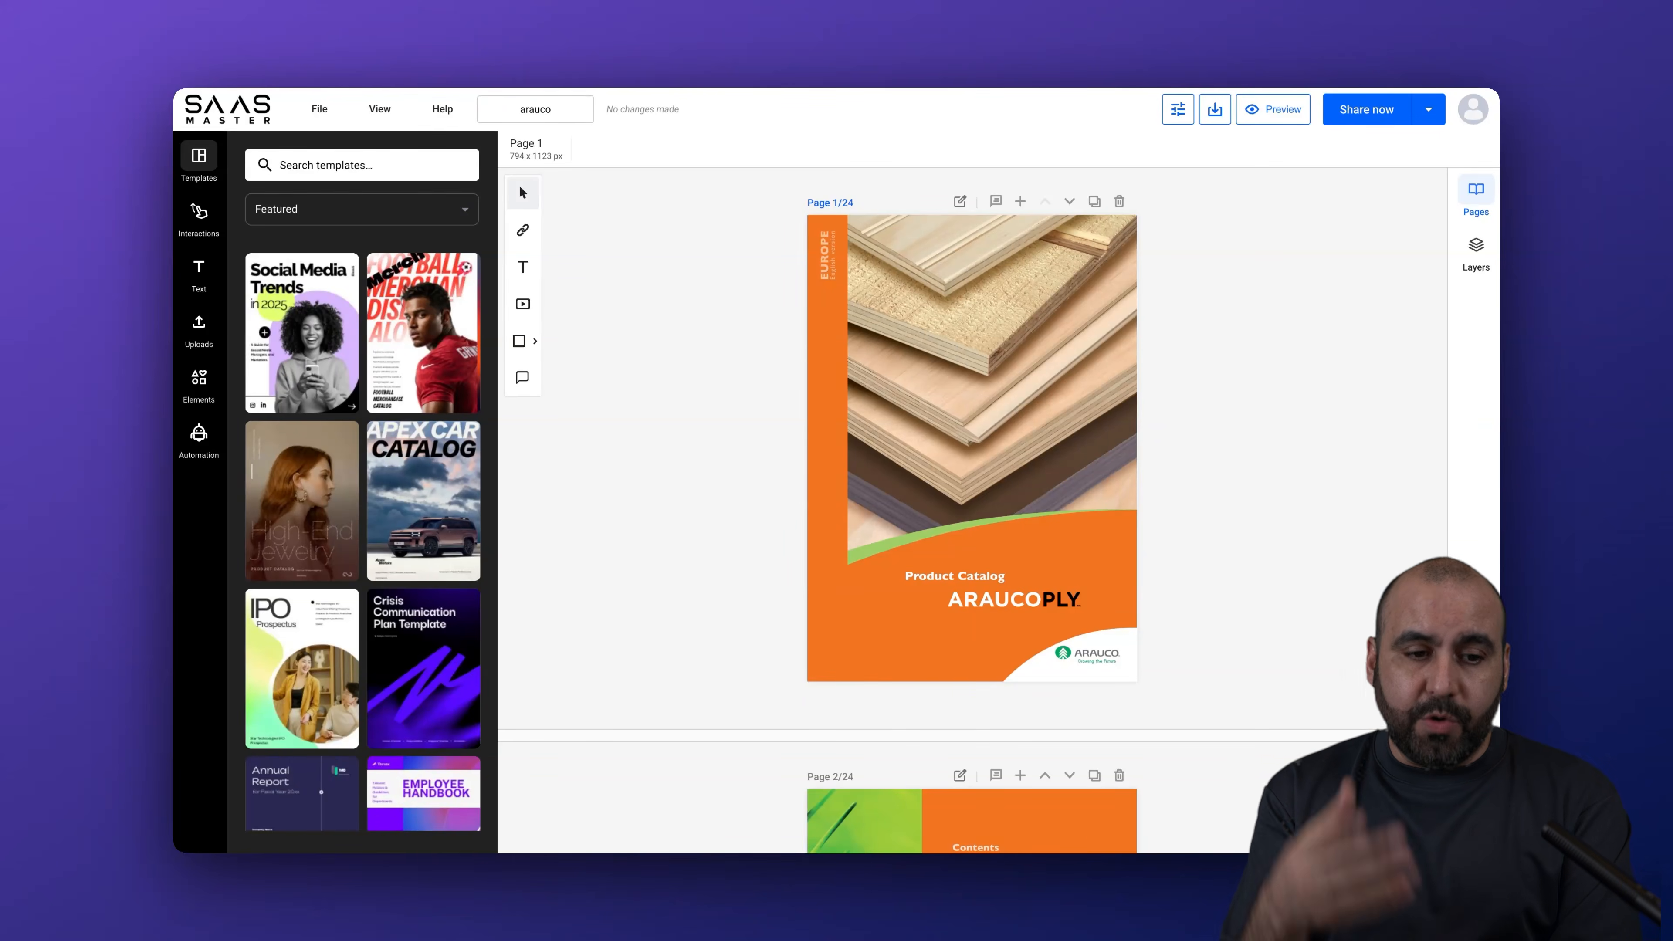
{"action": "scroll", "coordinate": [938, 481], "scroll_direction": "down", "scroll_amount": 10}
{"action": "scroll", "coordinate": [942, 507], "scroll_direction": "down", "scroll_amount": 15}
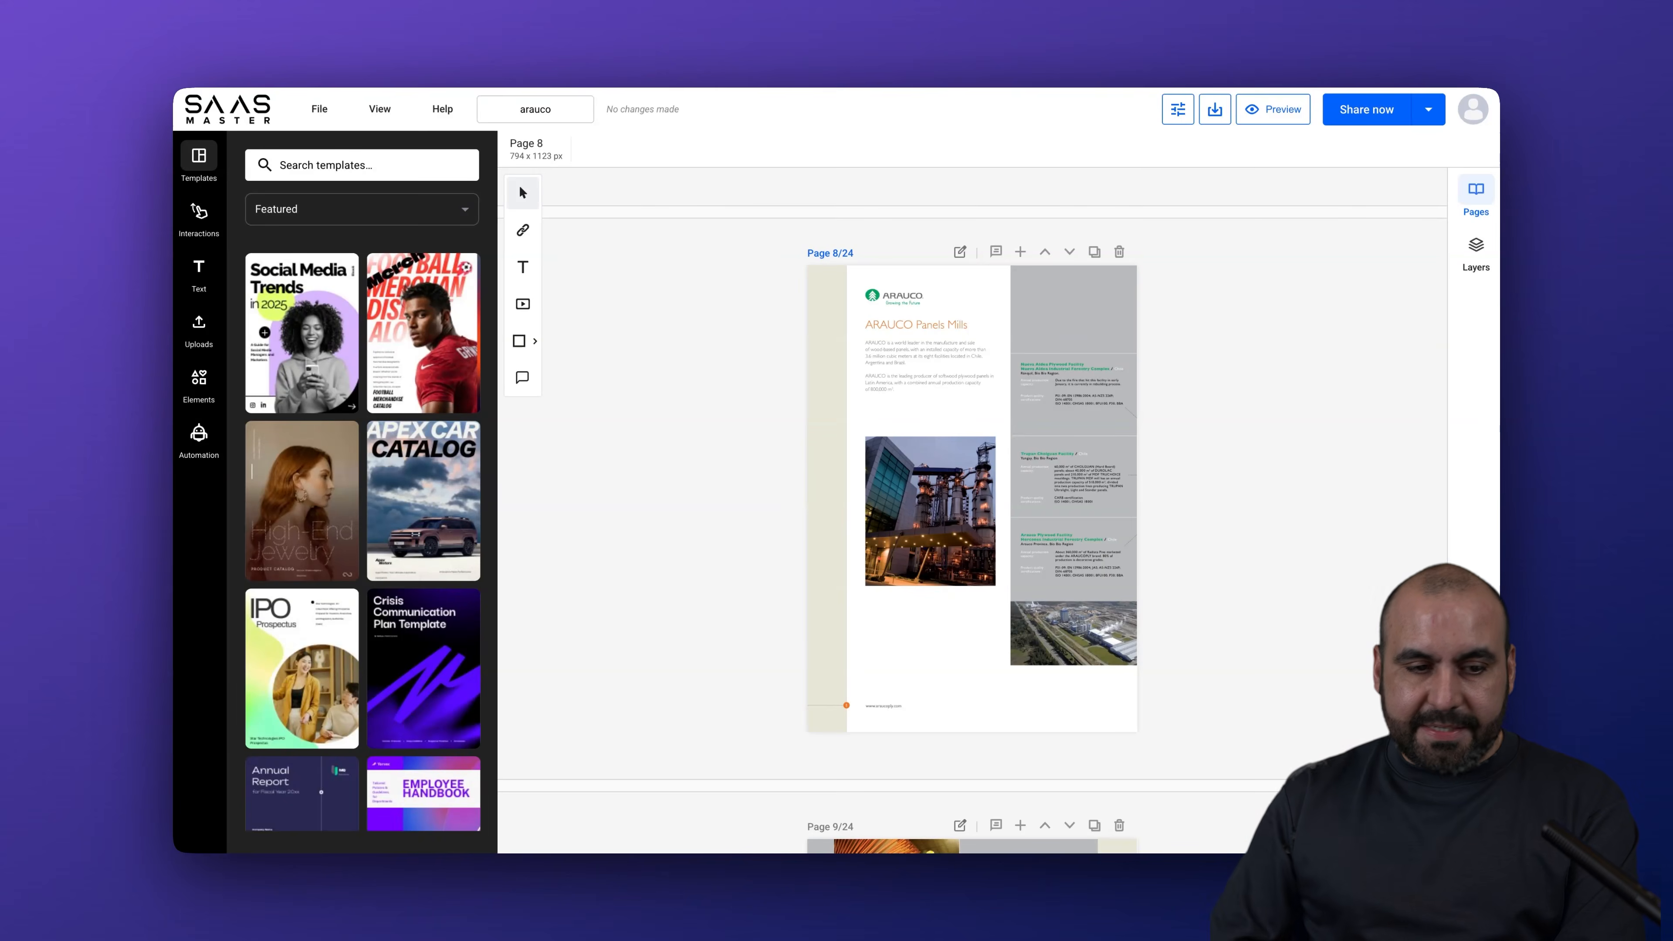
{"action": "left_click", "coordinate": [200, 382]}
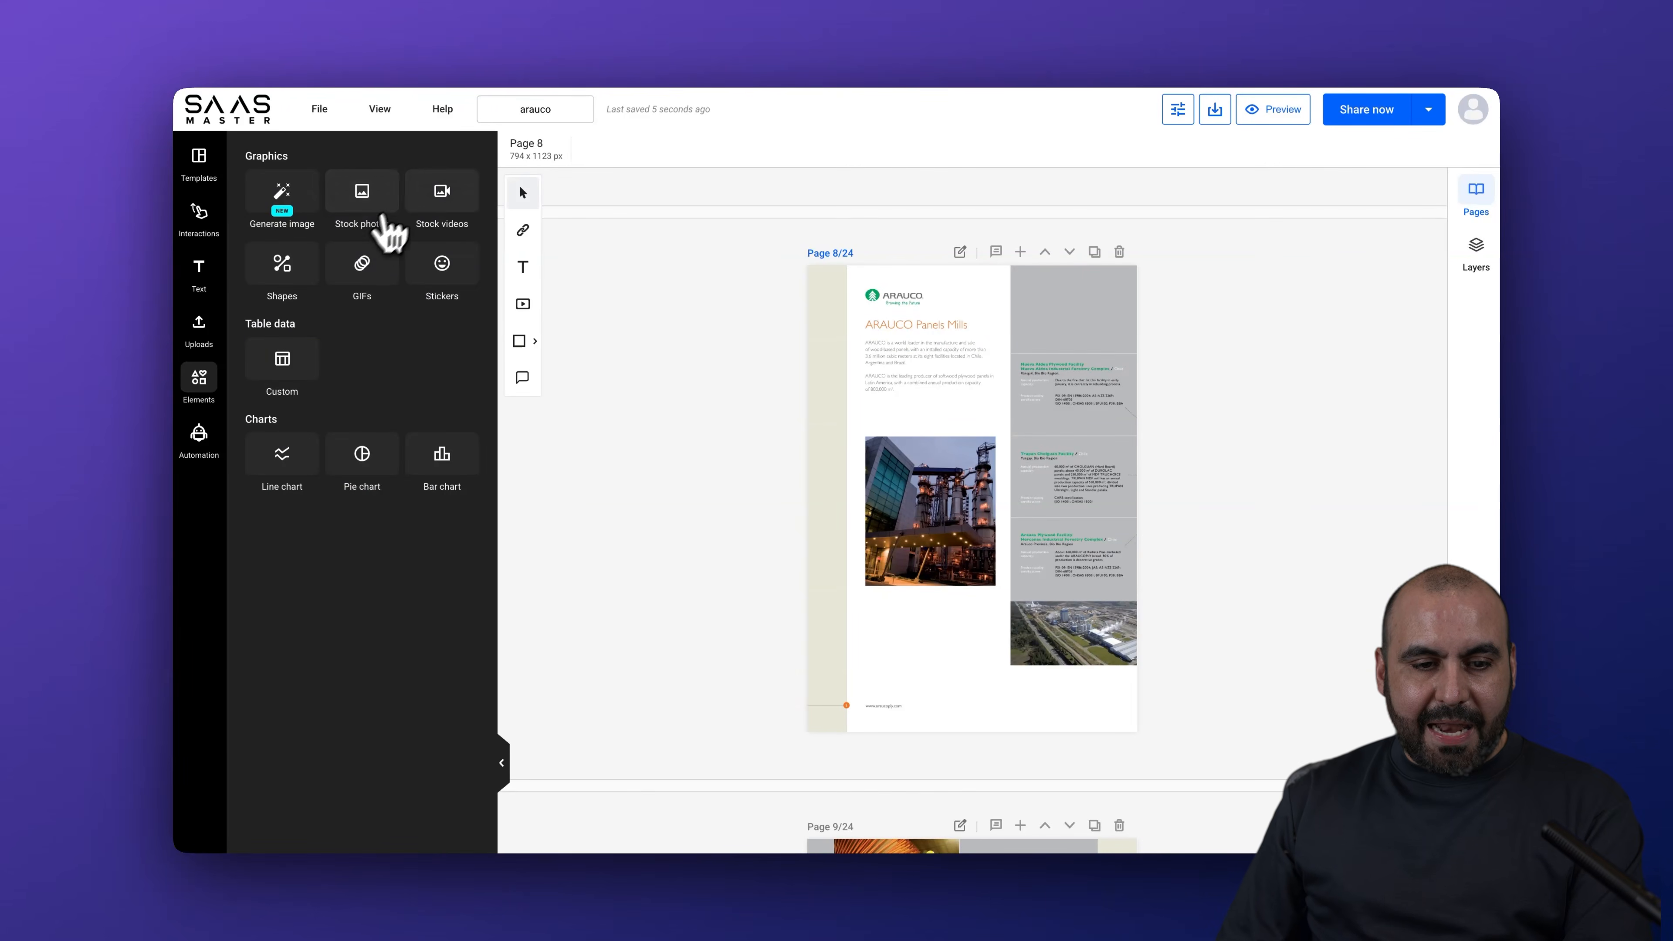
{"action": "left_click", "coordinate": [438, 207]}
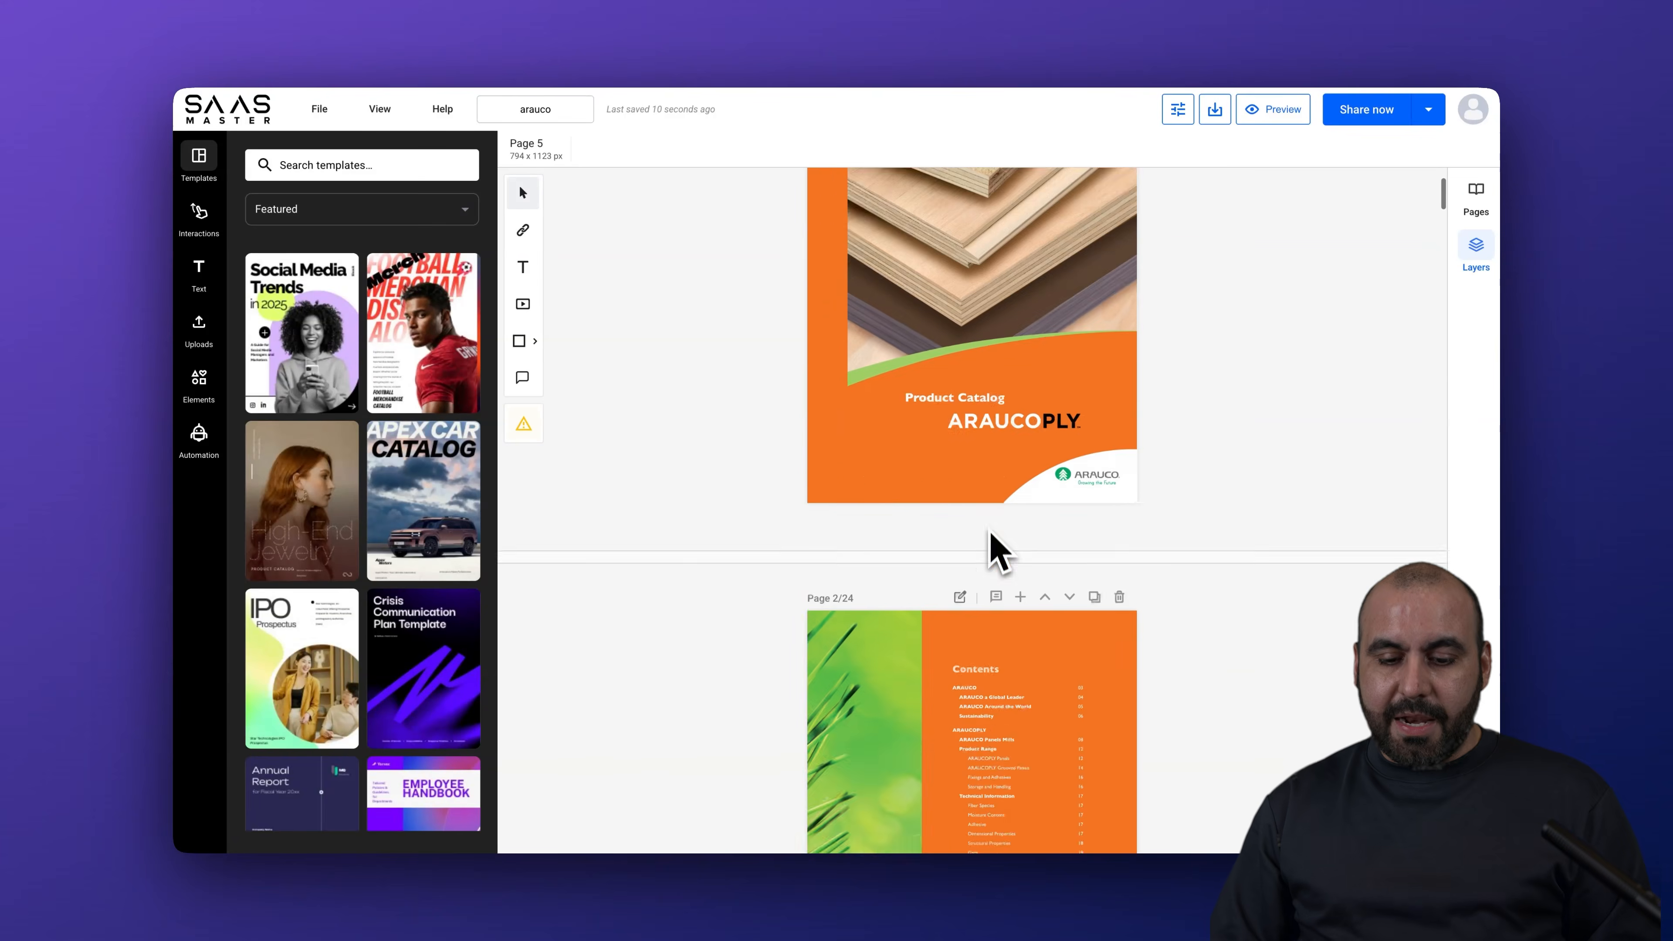
Step: Delete the aerial photo below the grey text column on page 8
{"action": "scroll", "coordinate": [991, 547], "scroll_direction": "down", "scroll_amount": 5}
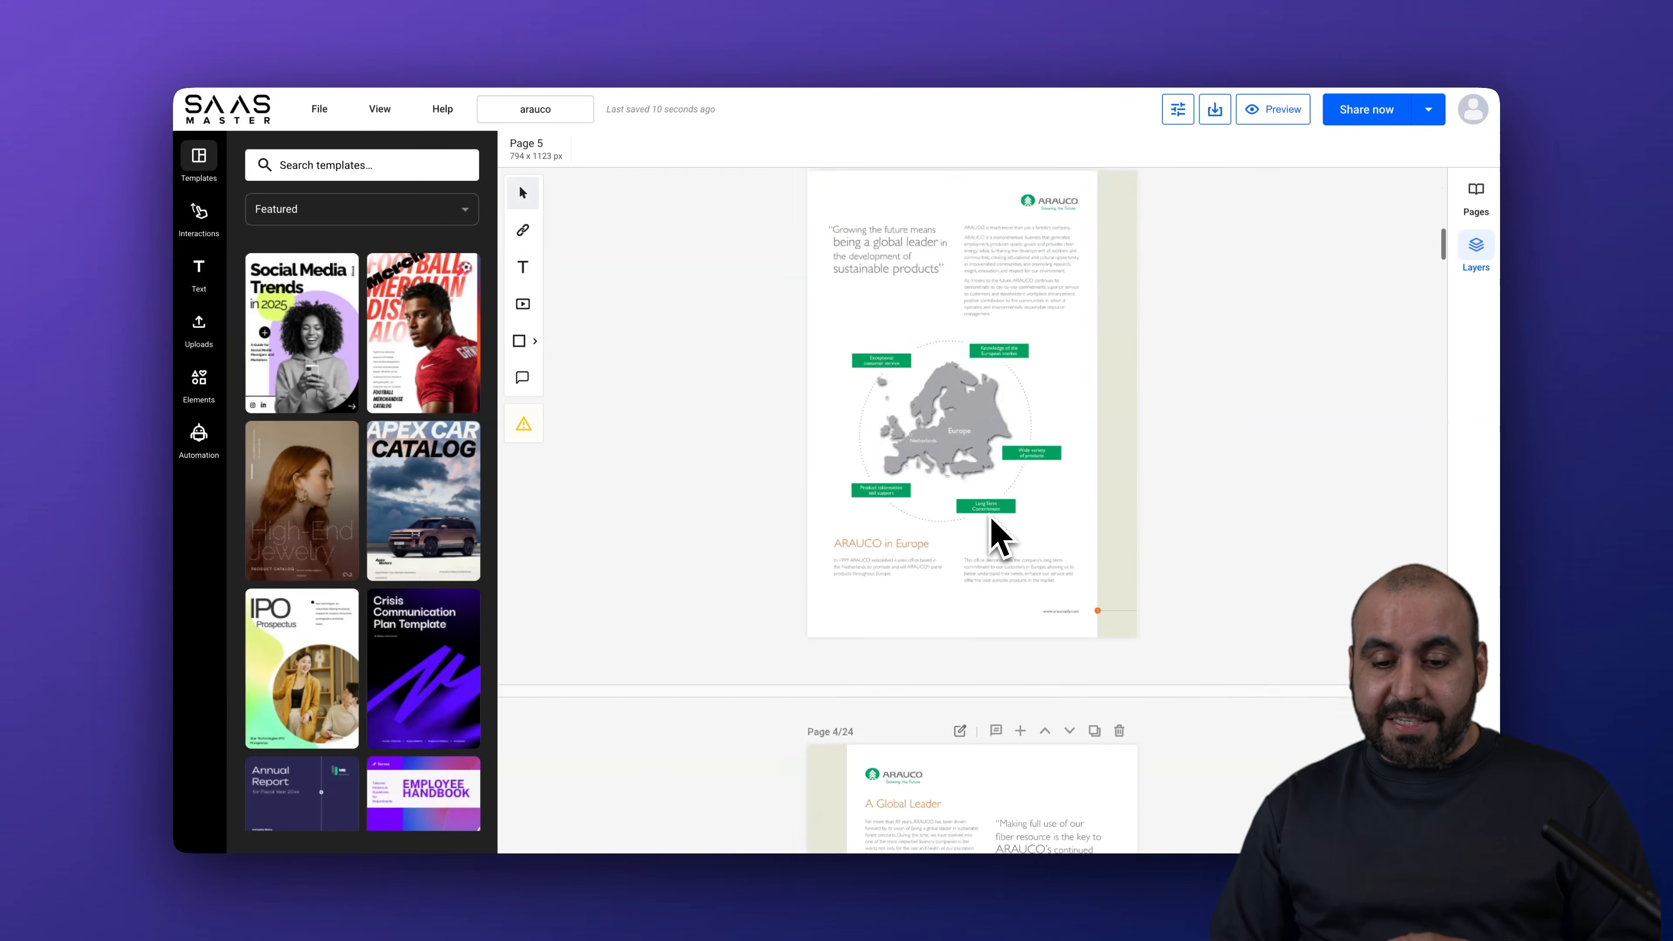
{"action": "scroll", "coordinate": [998, 537], "scroll_direction": "down", "scroll_amount": 20}
{"action": "scroll", "coordinate": [994, 534], "scroll_direction": "down", "scroll_amount": 6}
{"action": "left_click", "coordinate": [1062, 574]}
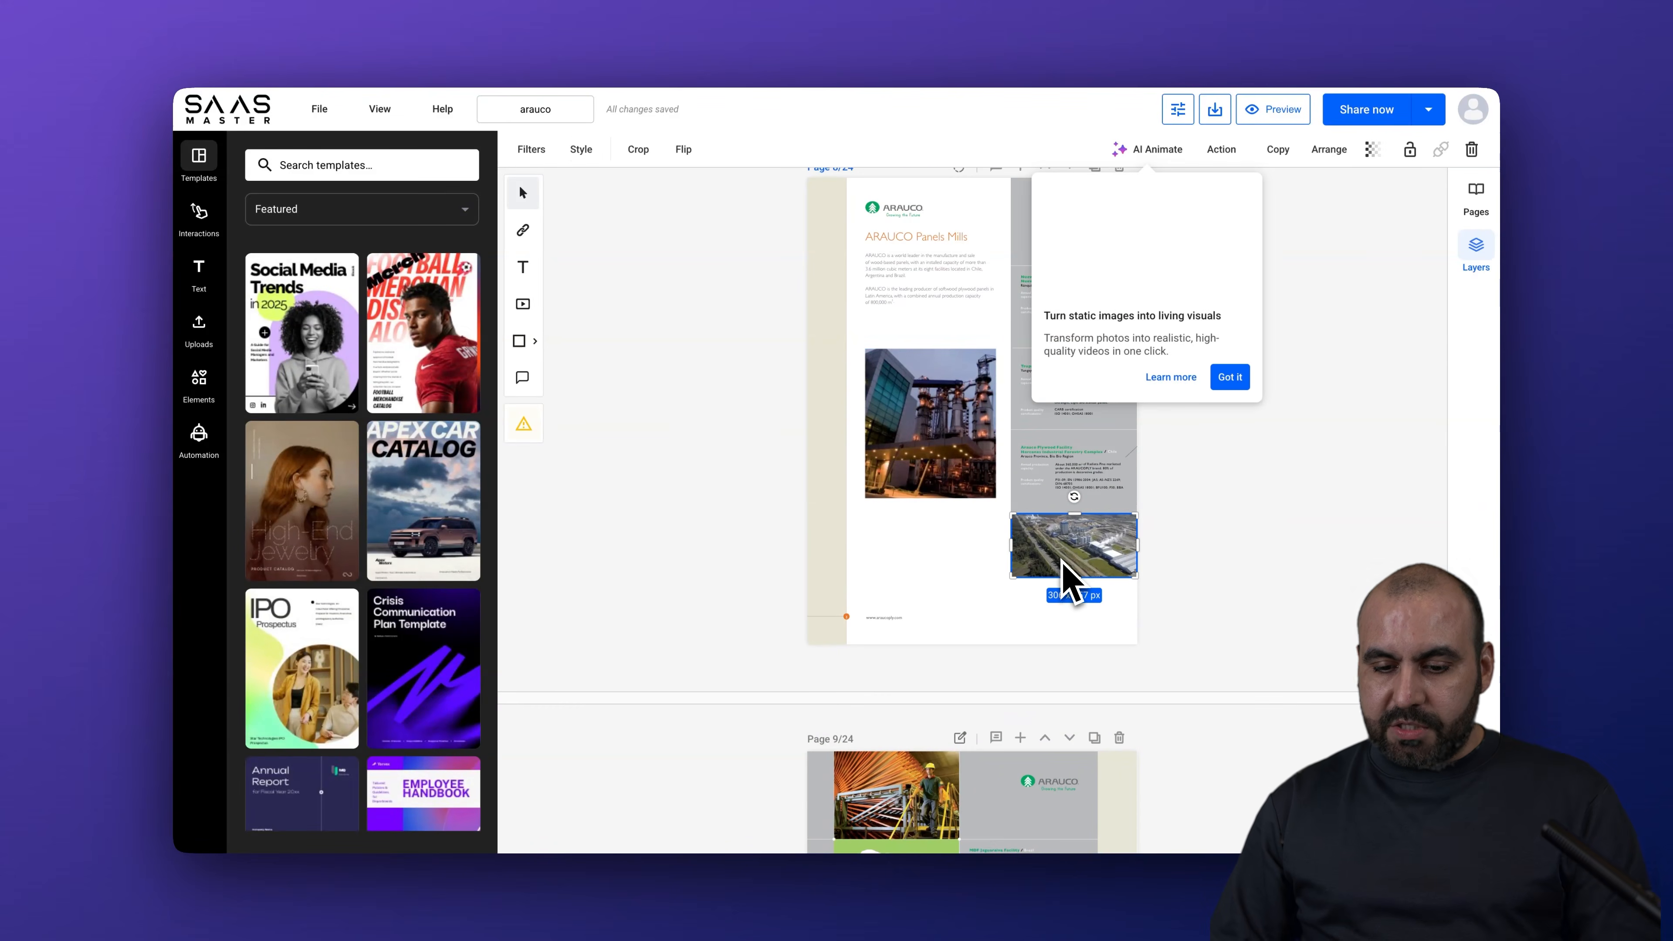
{"action": "key", "text": "Delete"}
Step: Find stock videos for "company overview" and place the aerial industrial-site clip in the space below the grey column on page 8
{"action": "left_click", "coordinate": [200, 388]}
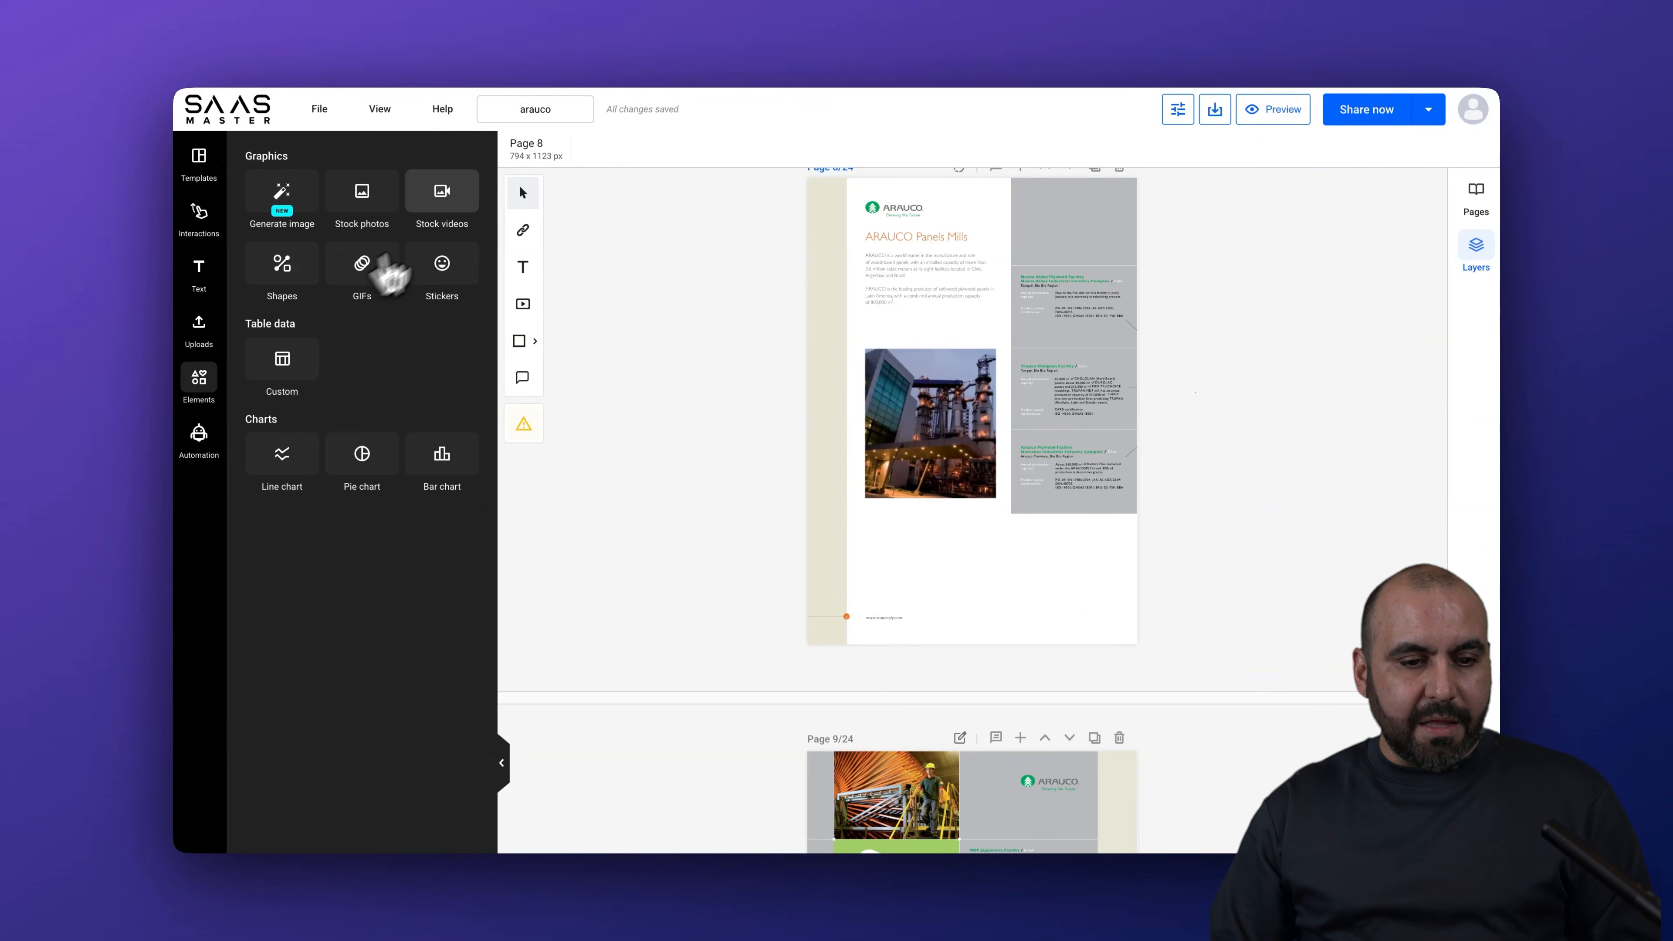
{"action": "left_click", "coordinate": [439, 219]}
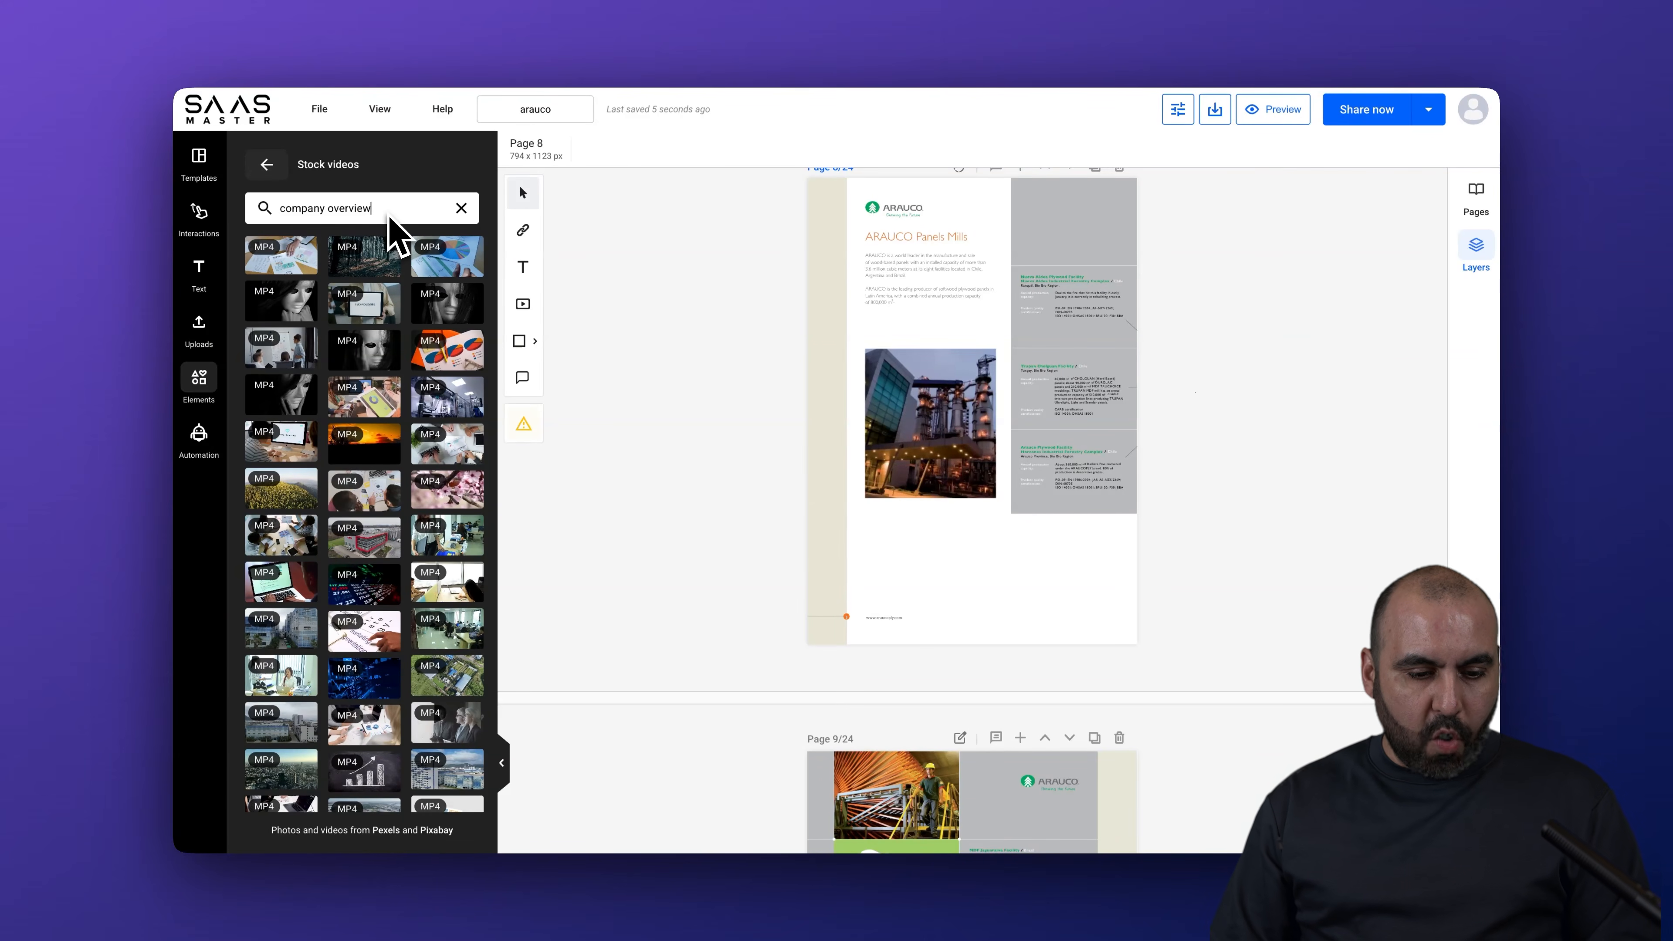
{"action": "left_click_drag", "start_coordinate": [464, 702], "coordinate": [1044, 593]}
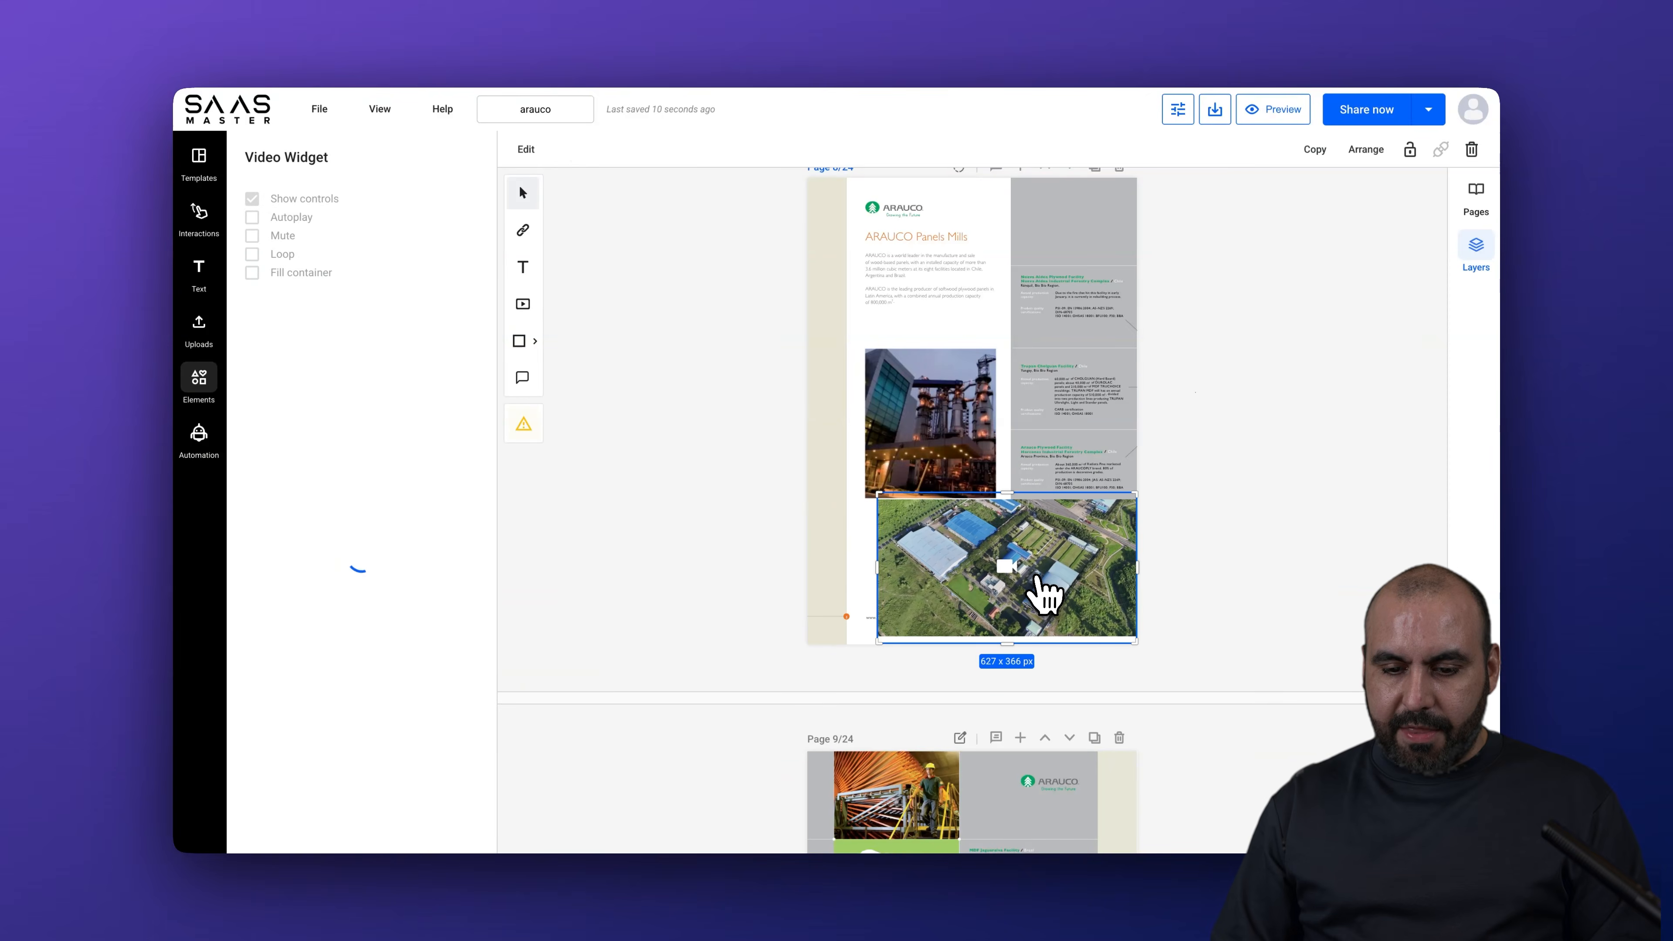
Step: Shrink the aerial video to about 501 x 293 px and fit it below the photo and grey column on page 8
{"action": "left_click_drag", "start_coordinate": [879, 493], "coordinate": [931, 525]}
{"action": "left_click_drag", "start_coordinate": [969, 550], "coordinate": [969, 540]}
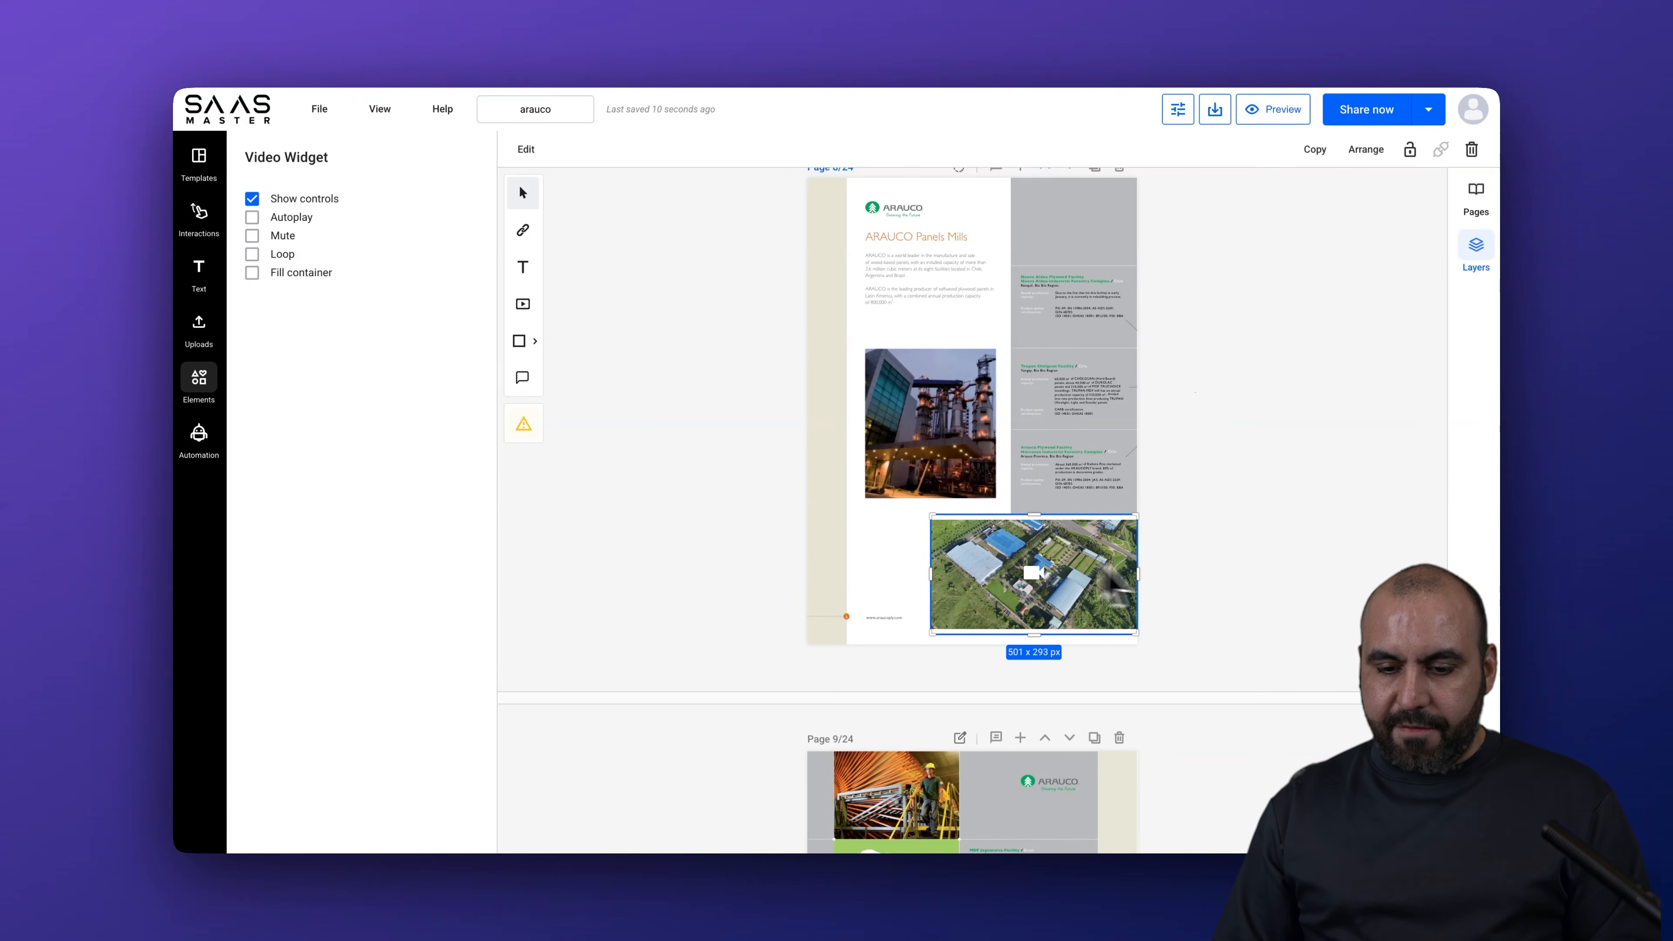
{"action": "left_click", "coordinate": [1214, 580]}
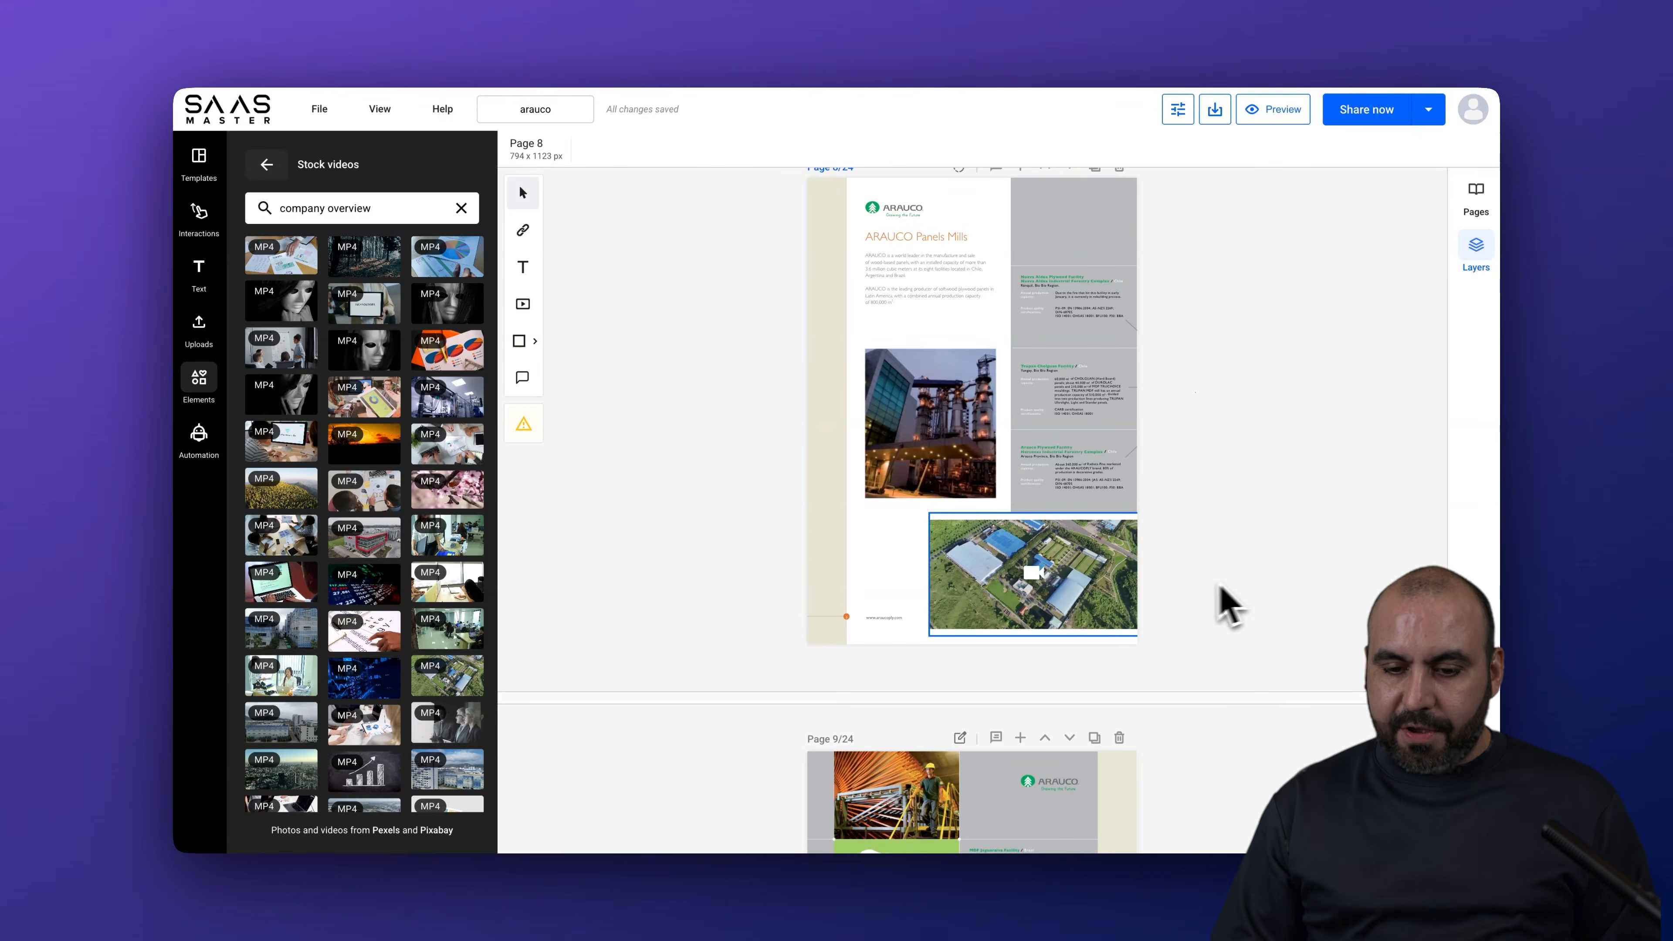
Step: Select the factory photo and a text block in the grey column on page 8 to examine their editing options
{"action": "left_click", "coordinate": [1072, 463]}
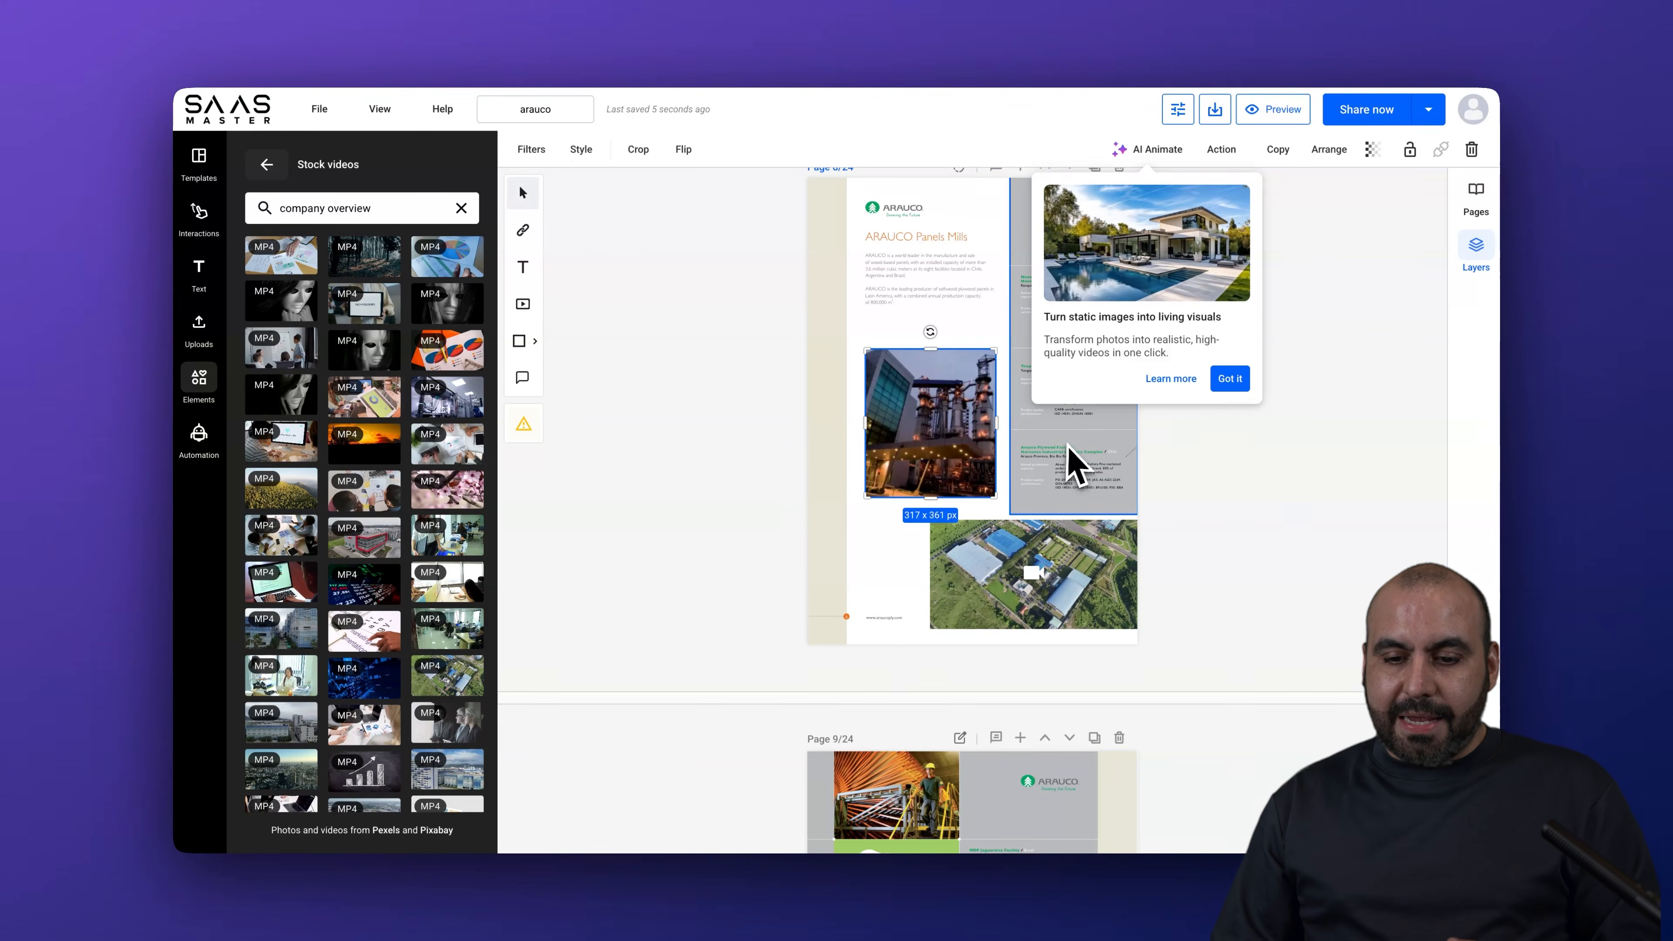
{"action": "left_click", "coordinate": [1079, 464]}
{"action": "left_click", "coordinate": [1060, 399]}
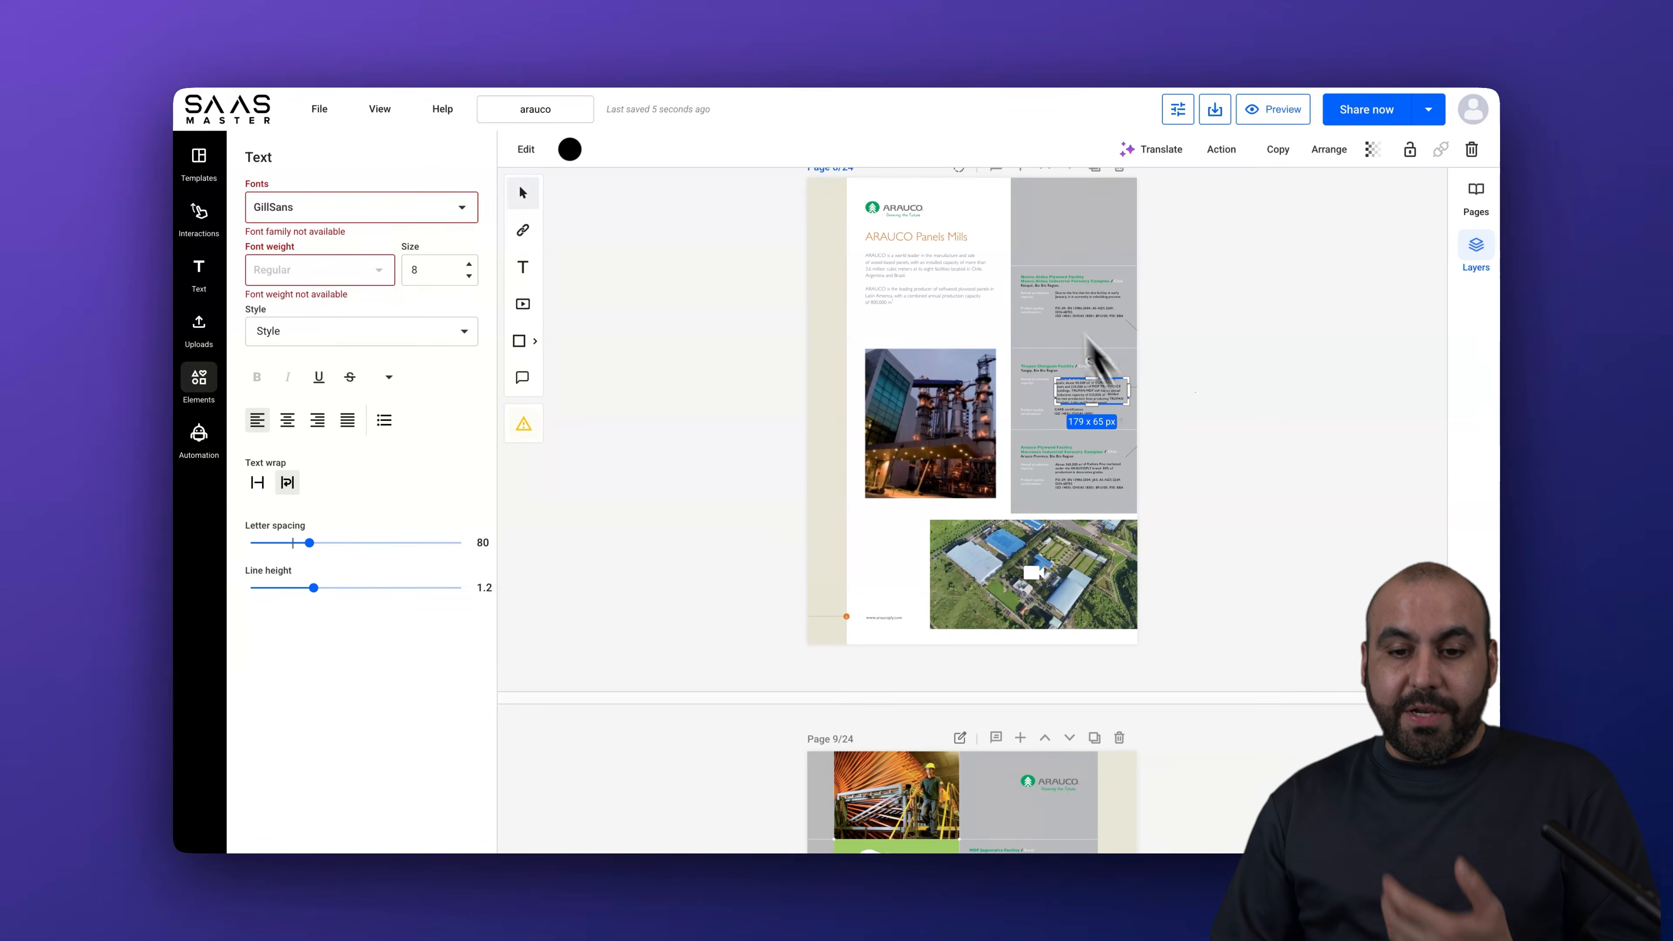
Step: Convert page 5, "ARAUCO around the World", into an editable page
{"action": "scroll", "coordinate": [985, 221], "scroll_direction": "up", "scroll_amount": 8}
{"action": "scroll", "coordinate": [978, 206], "scroll_direction": "up", "scroll_amount": 10}
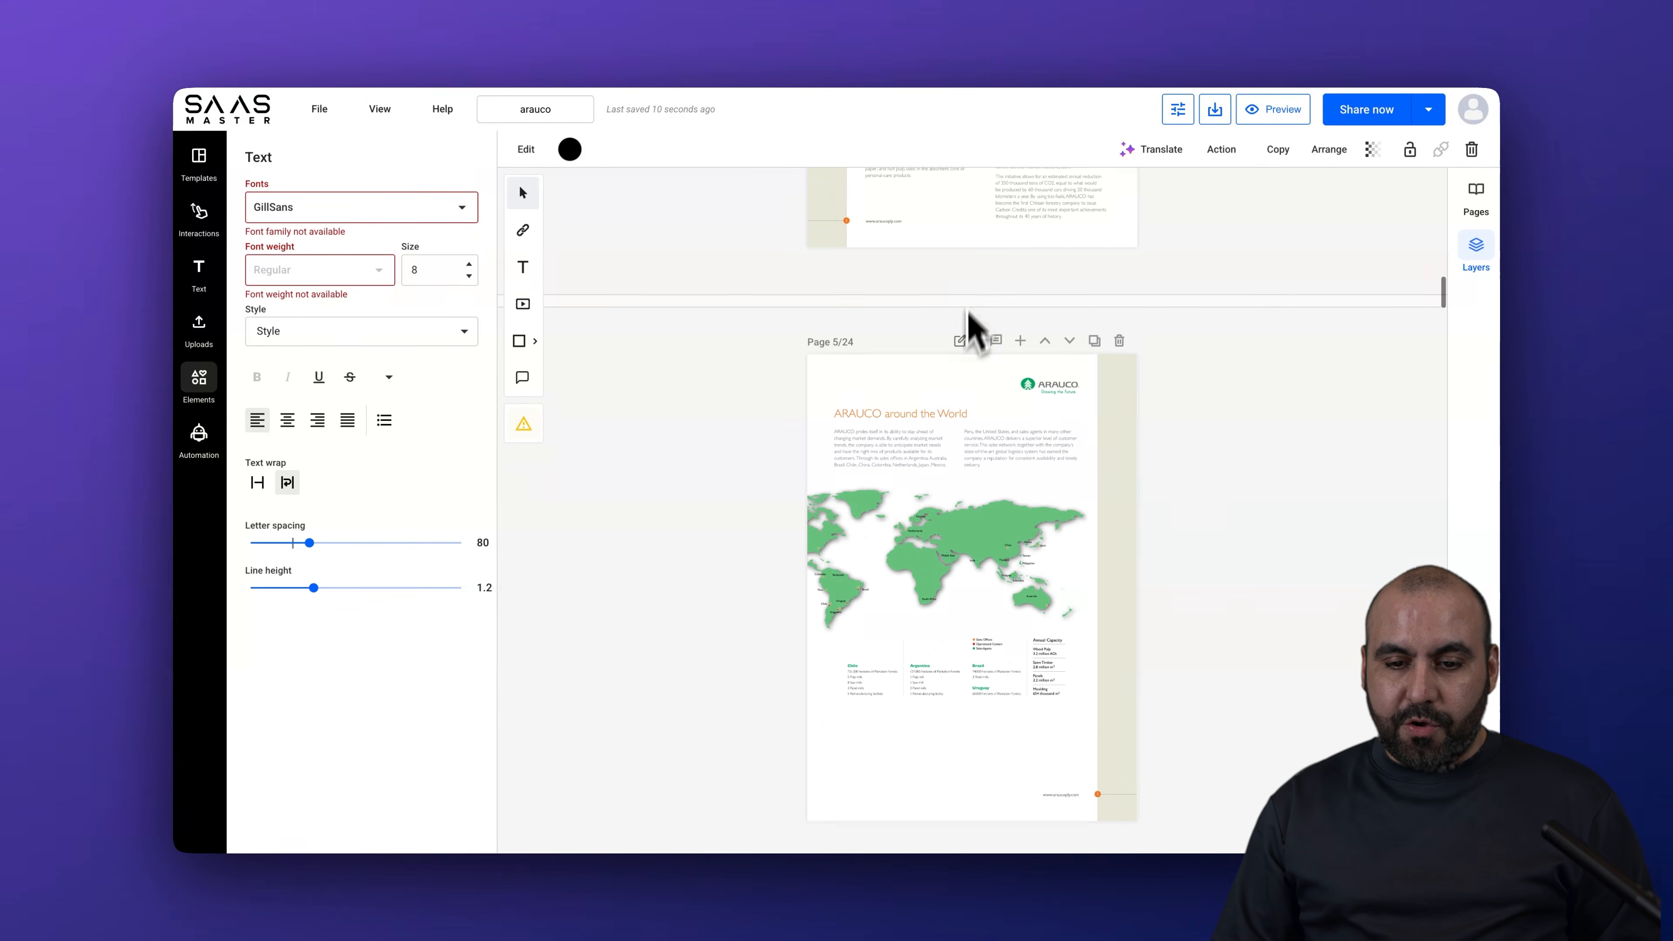
{"action": "left_click", "coordinate": [960, 340]}
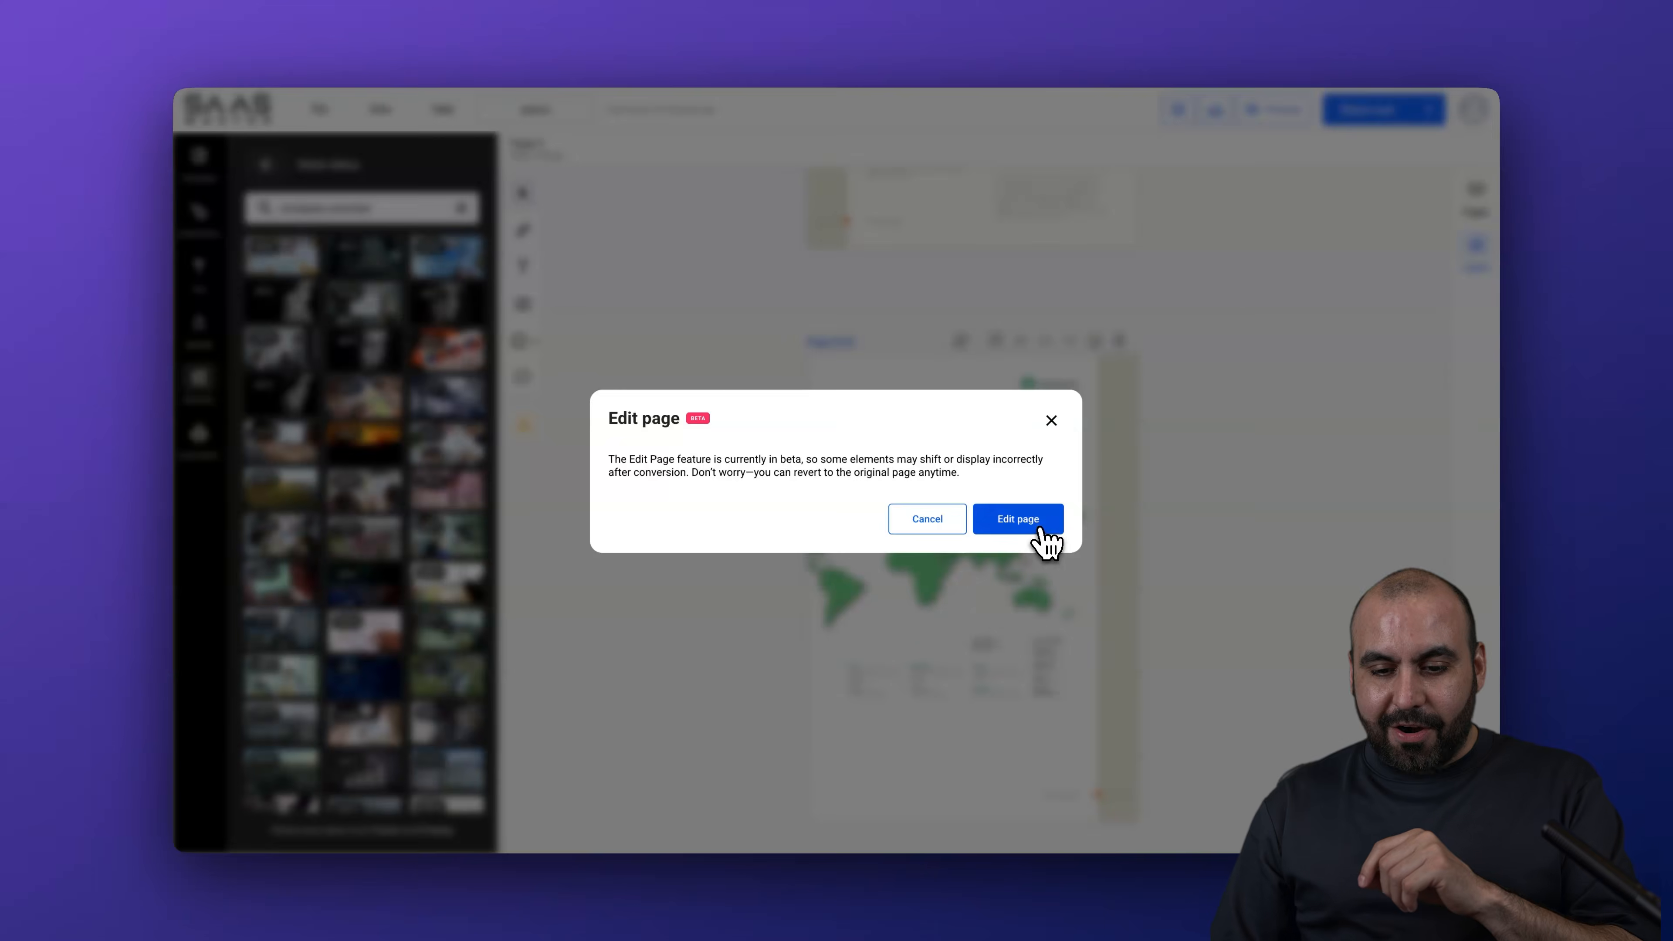
{"action": "left_click", "coordinate": [1038, 529]}
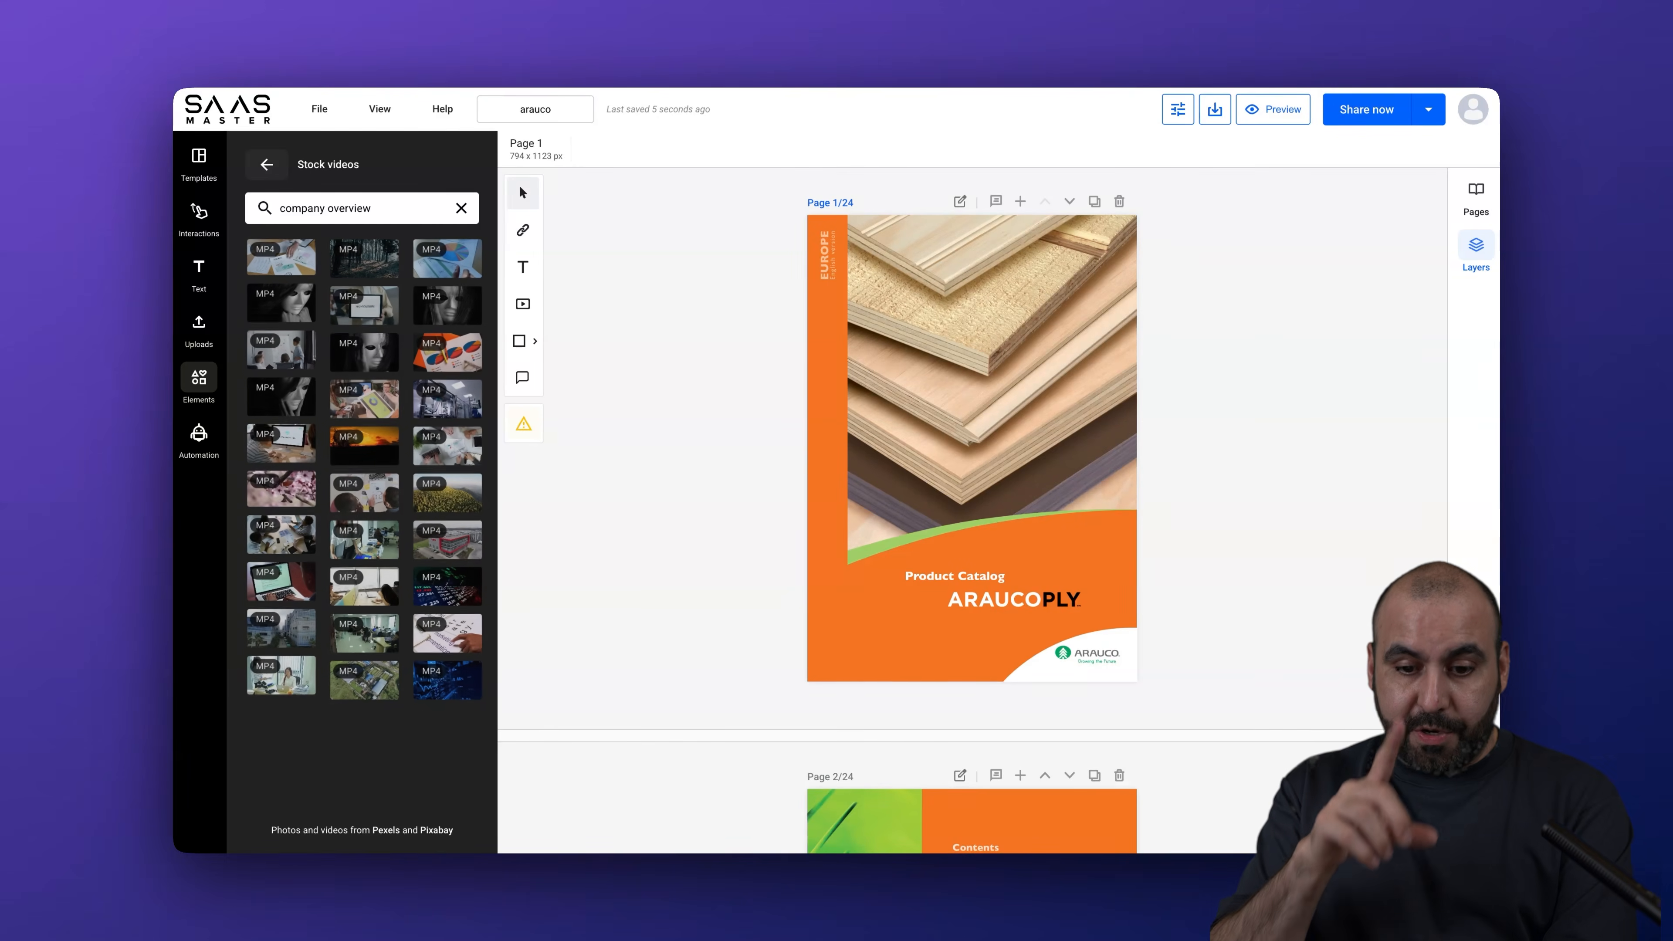
Step: Delete the green Europe, Africa and Asia shape and the grey shadow image behind the world map on page 5
{"action": "scroll", "coordinate": [1038, 549], "scroll_direction": "down", "scroll_amount": 10}
{"action": "scroll", "coordinate": [1047, 524], "scroll_direction": "down", "scroll_amount": 10}
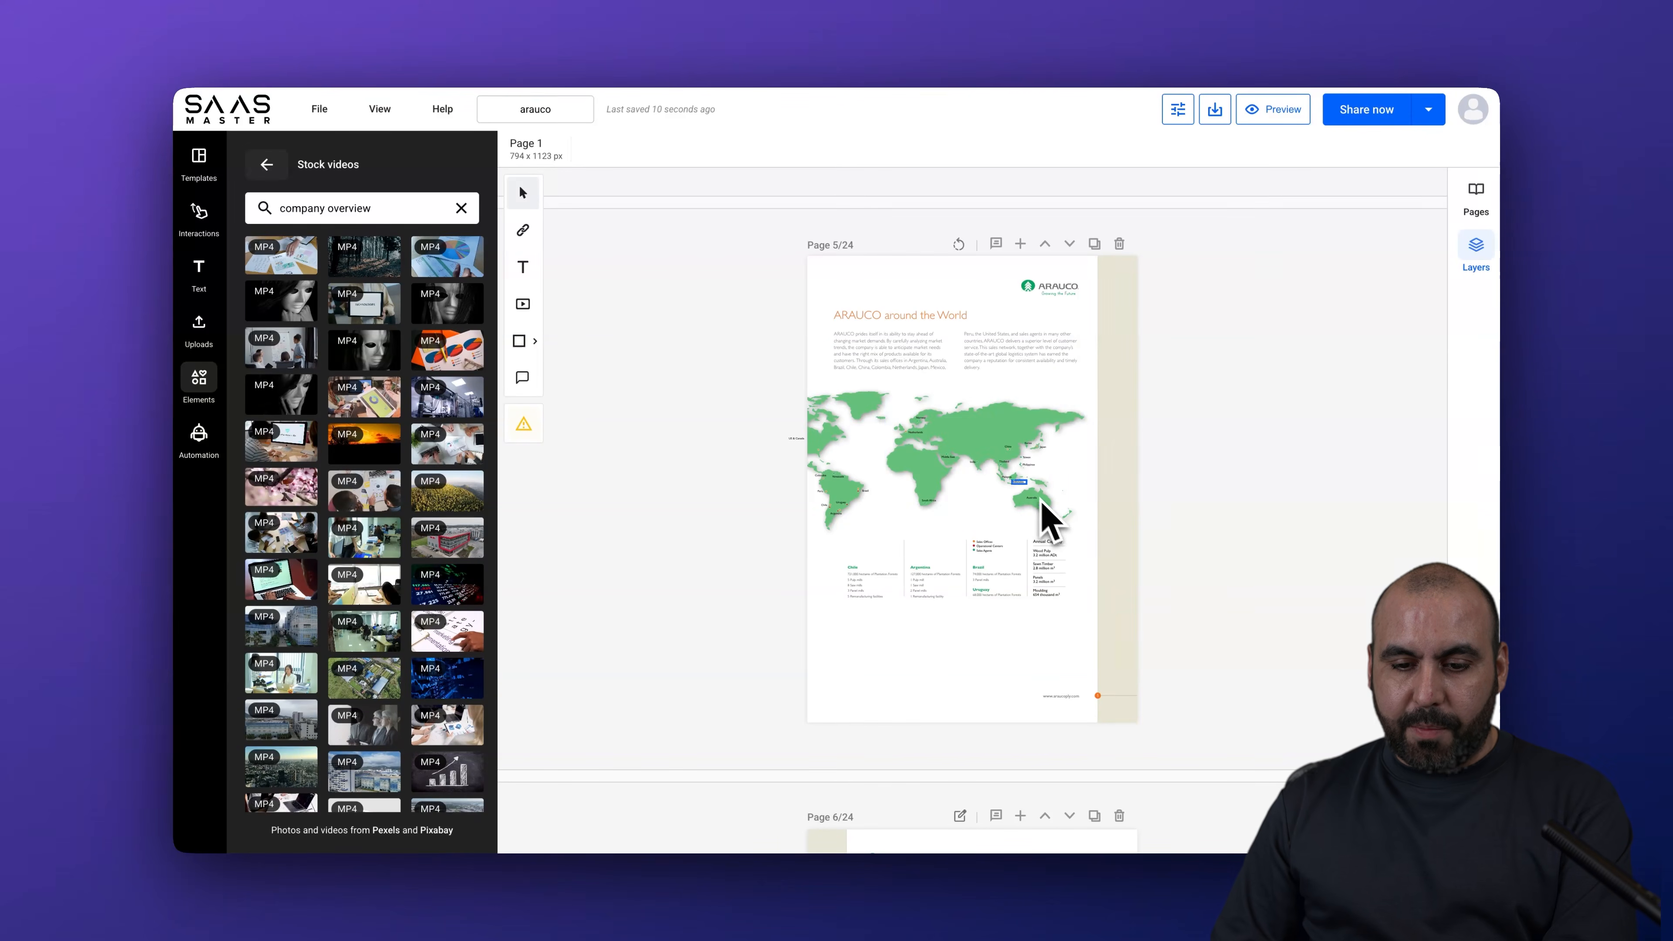
{"action": "left_click", "coordinate": [999, 464]}
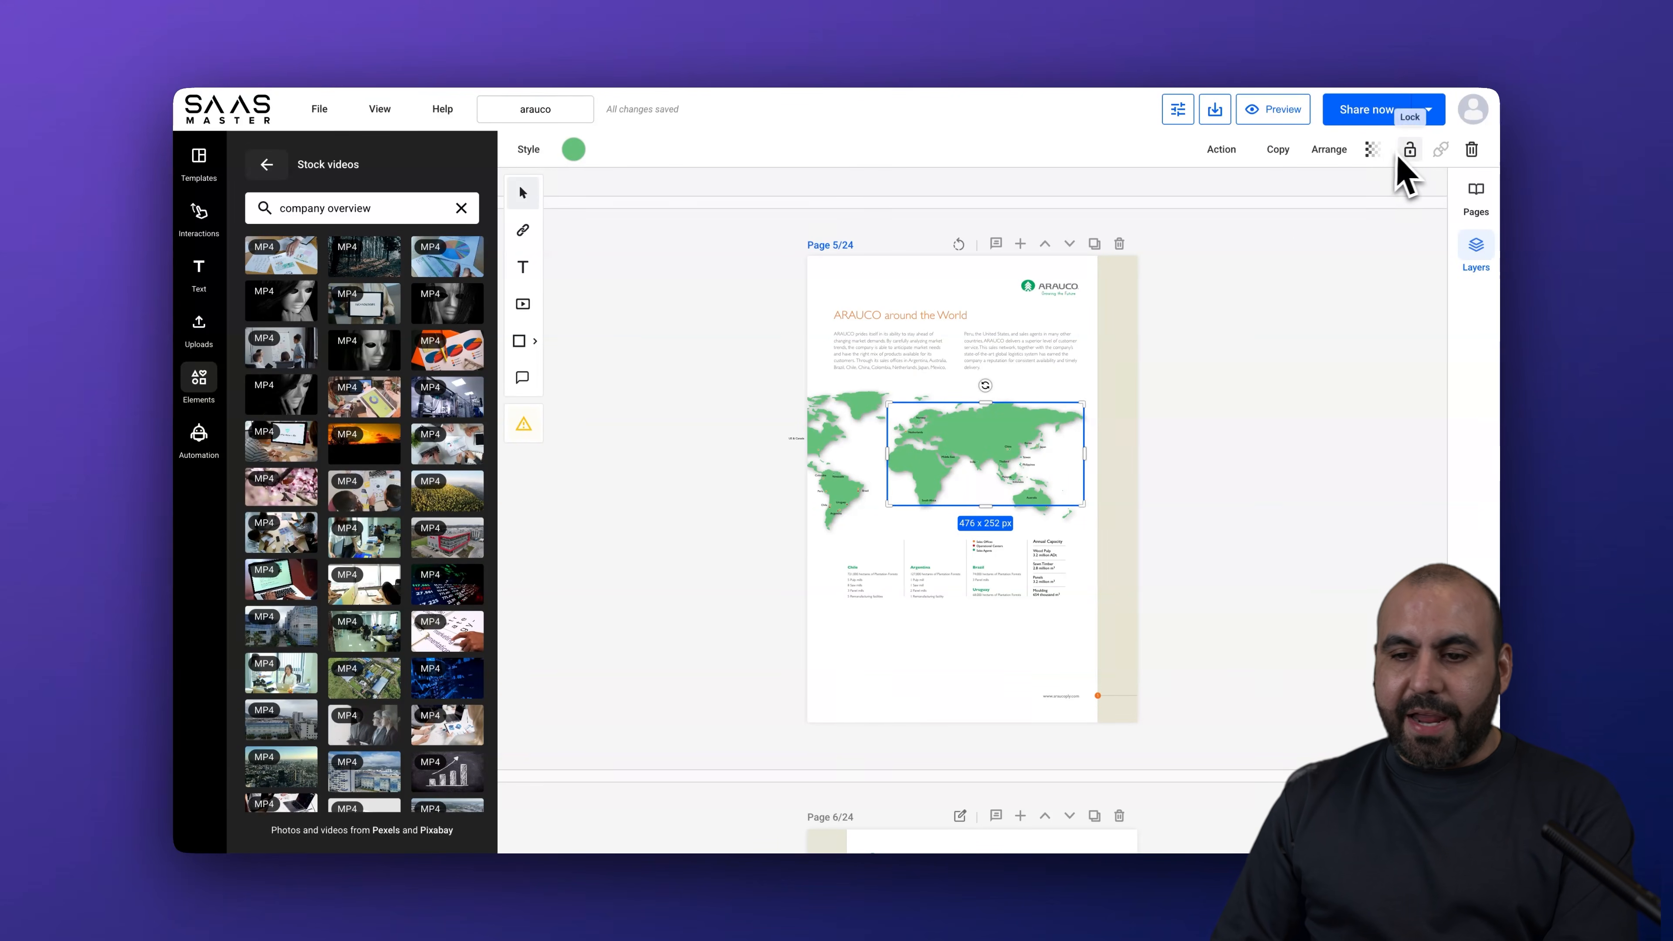
{"action": "left_click_drag", "start_coordinate": [972, 455], "coordinate": [990, 408]}
{"action": "key", "text": "Delete"}
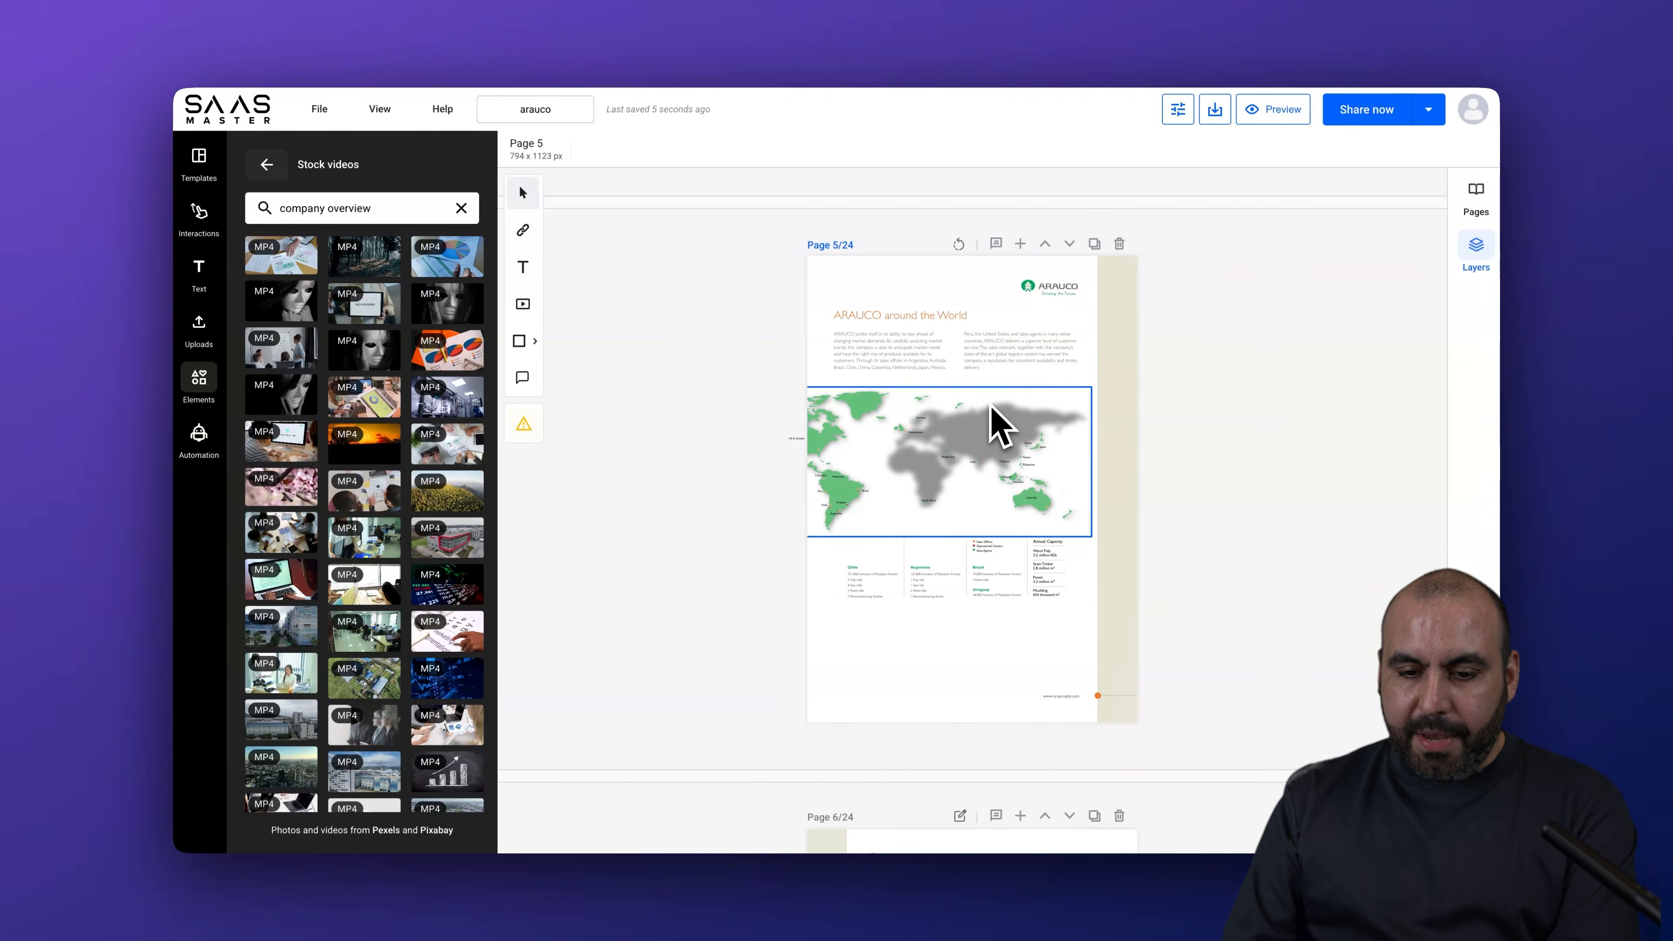
{"action": "left_click", "coordinate": [970, 420]}
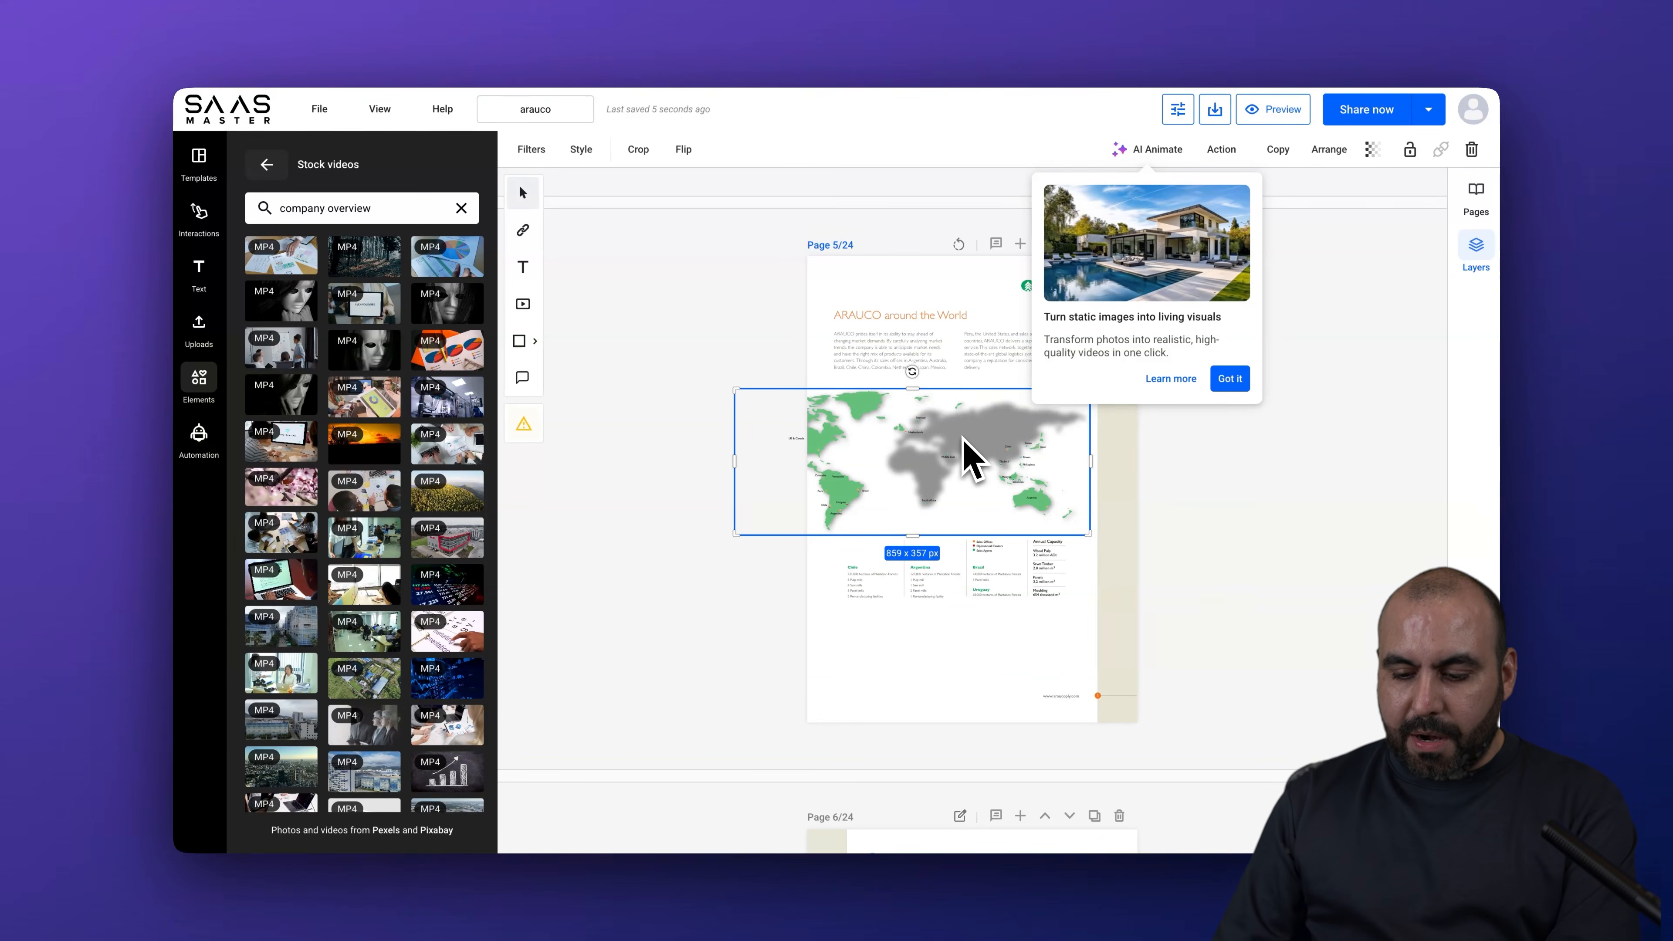
{"action": "key", "text": "Delete"}
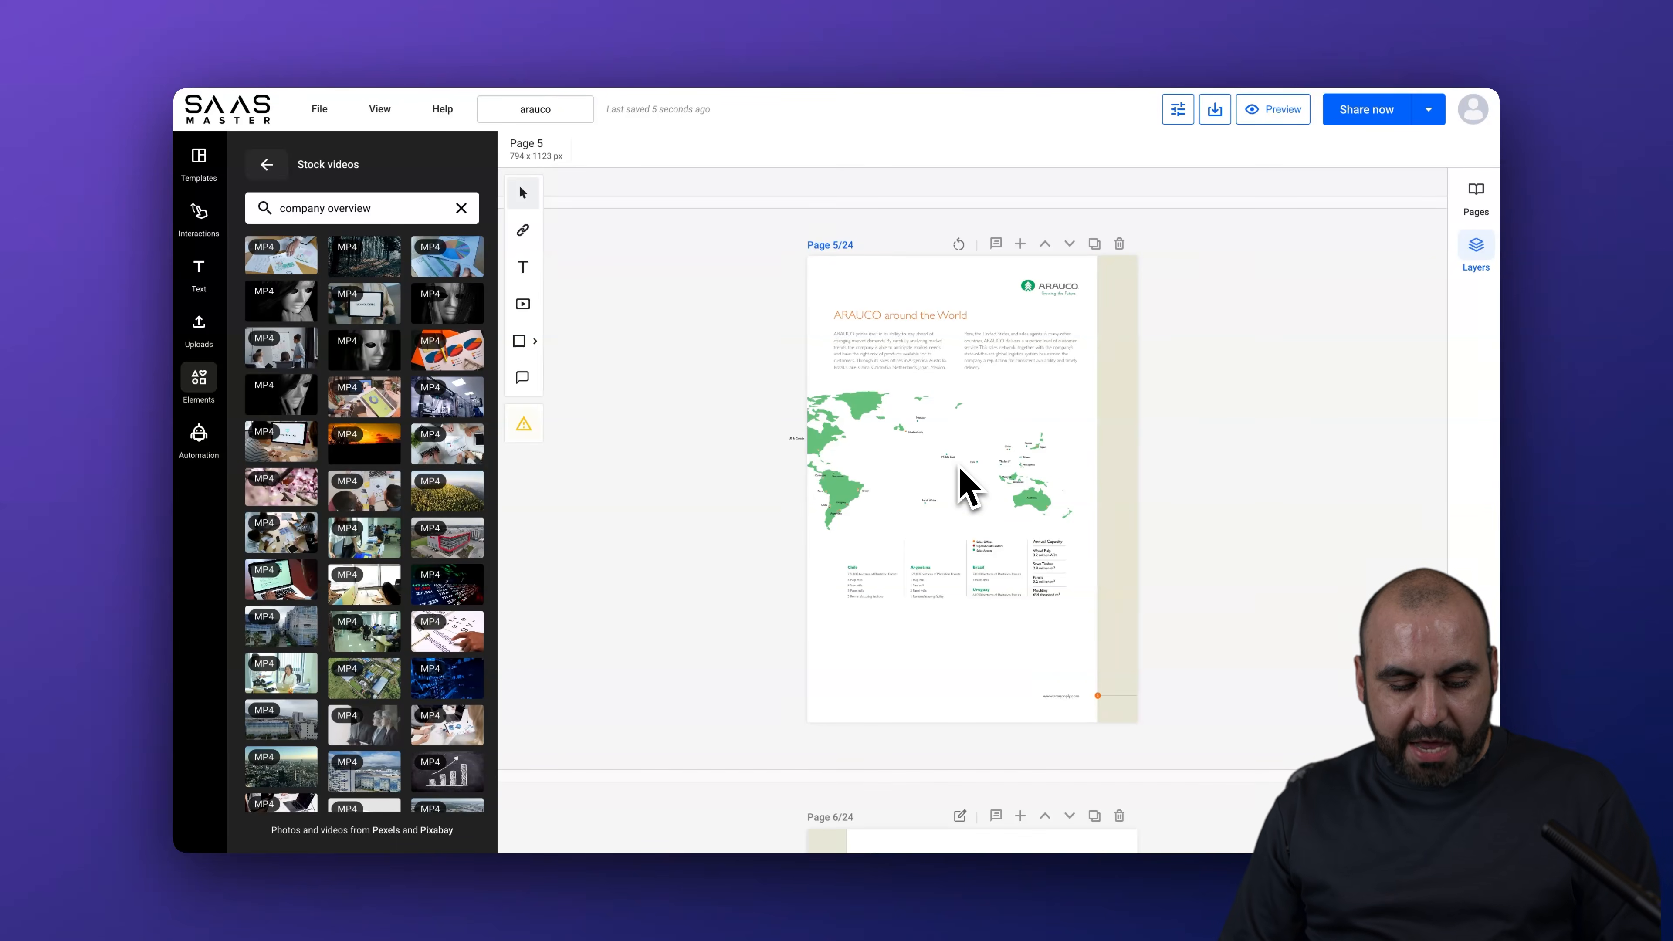
{"action": "key", "text": "ctrl+z"}
{"action": "key", "text": "Delete"}
Step: Select the Australia shape on the page 5 map to examine its editing options, and clear the selection
{"action": "left_click", "coordinate": [1031, 500]}
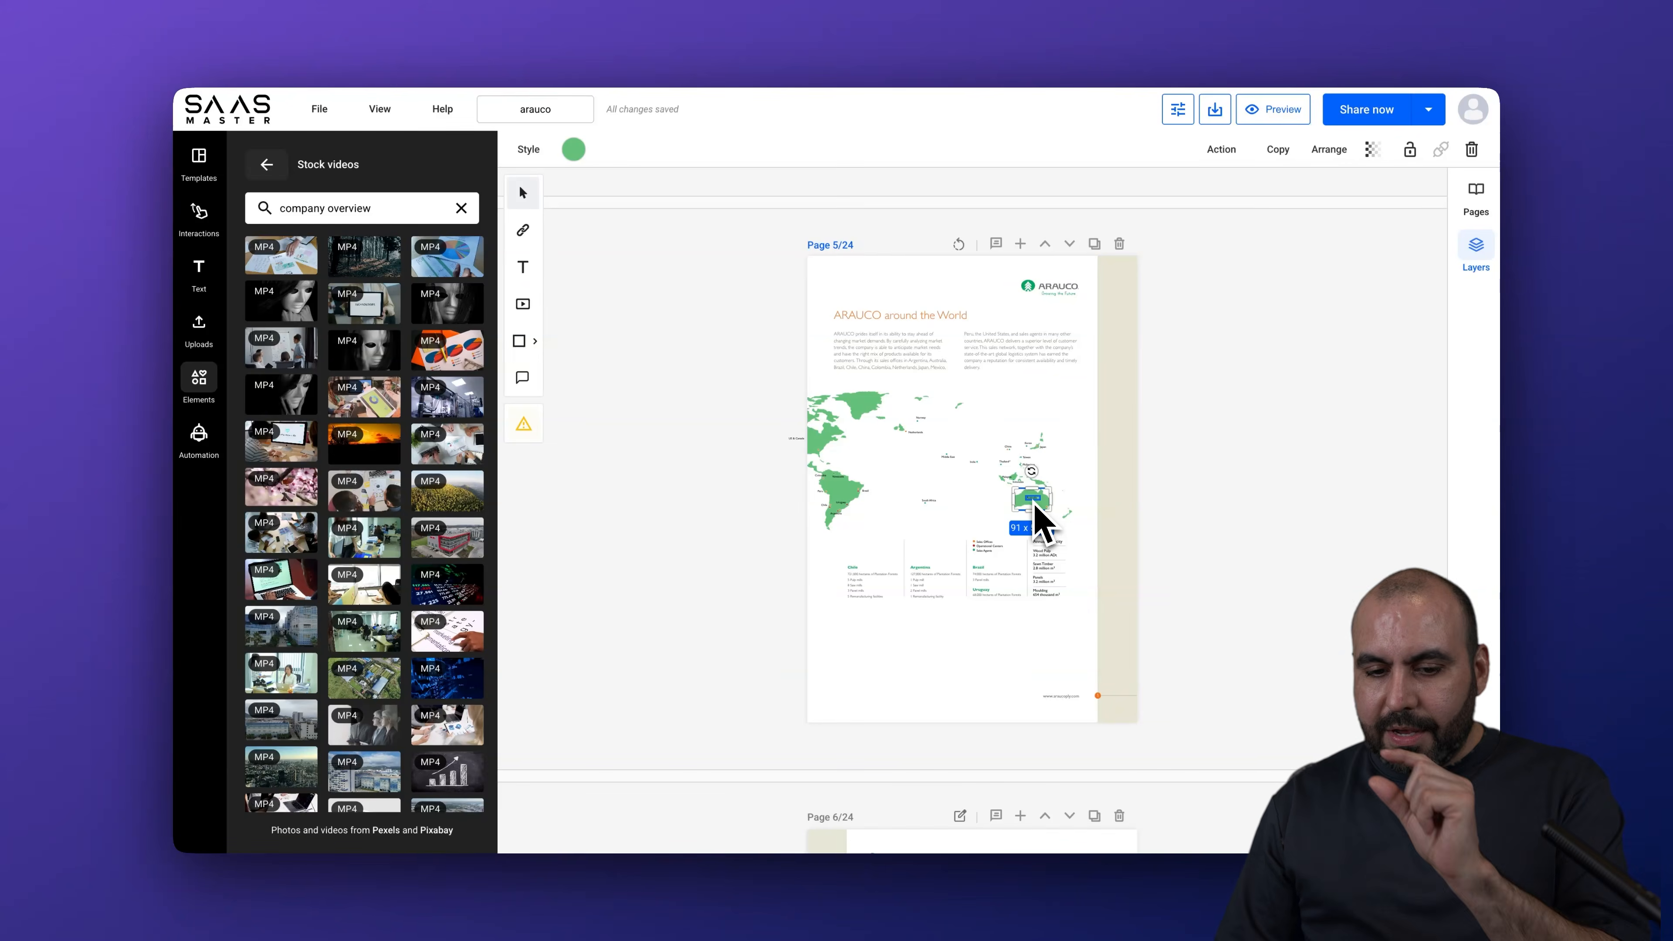
{"action": "left_click", "coordinate": [1136, 520]}
{"action": "left_click", "coordinate": [1185, 512]}
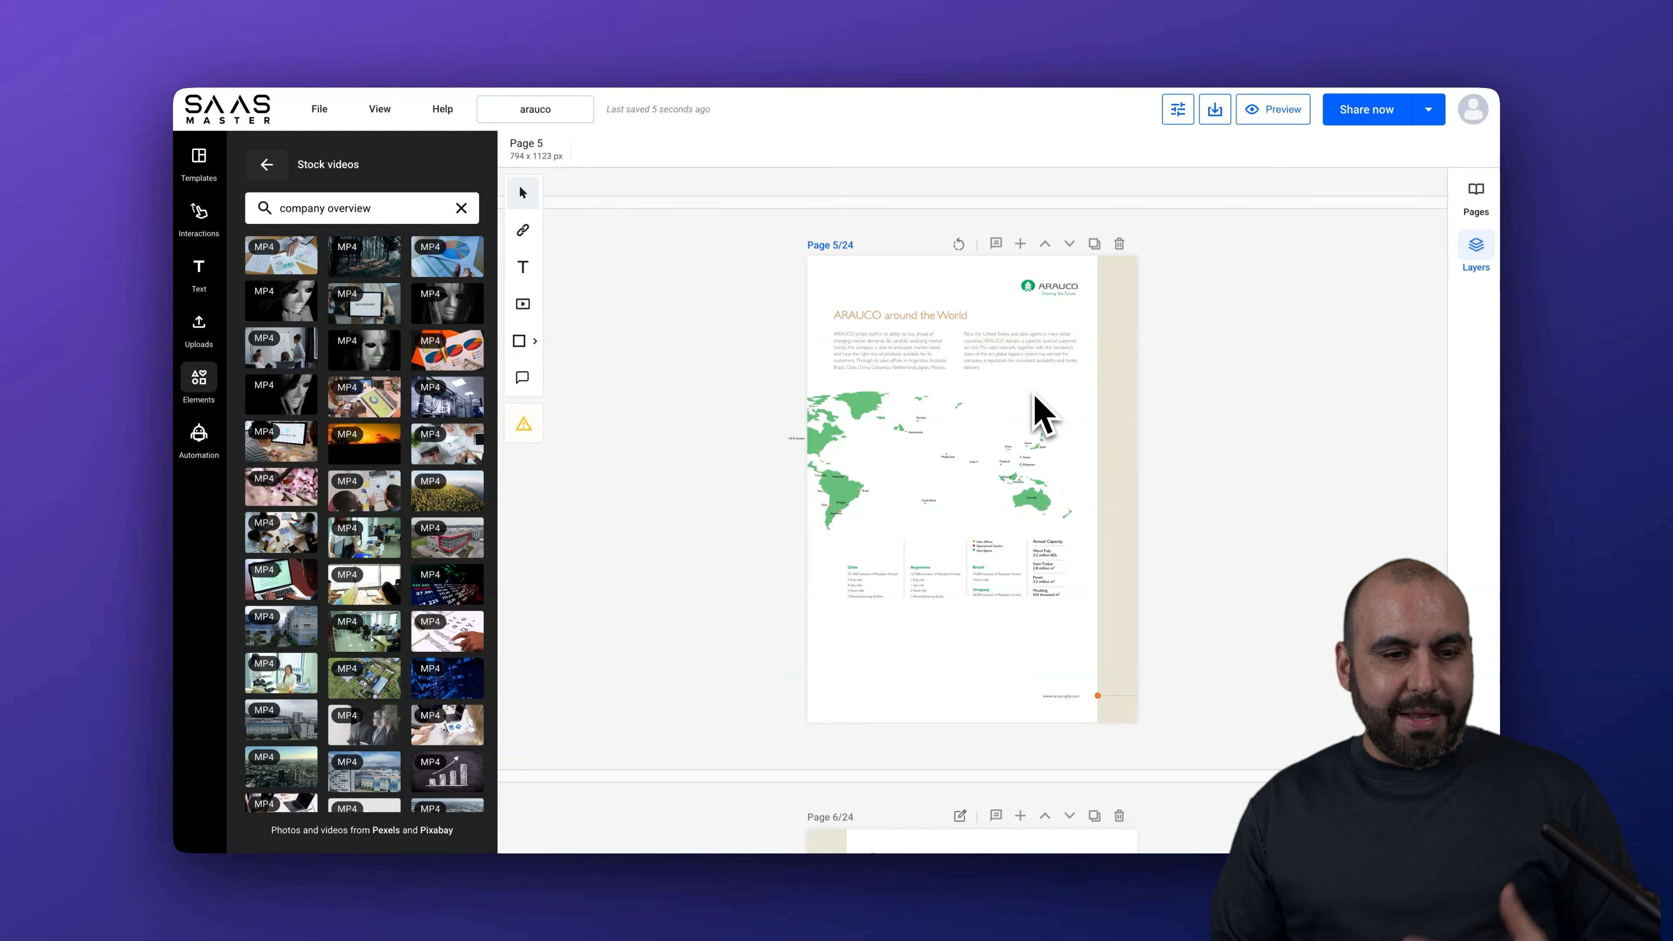
Step: Show the available interactions and undo the deletions on the page 5 world map
{"action": "left_click", "coordinate": [199, 165]}
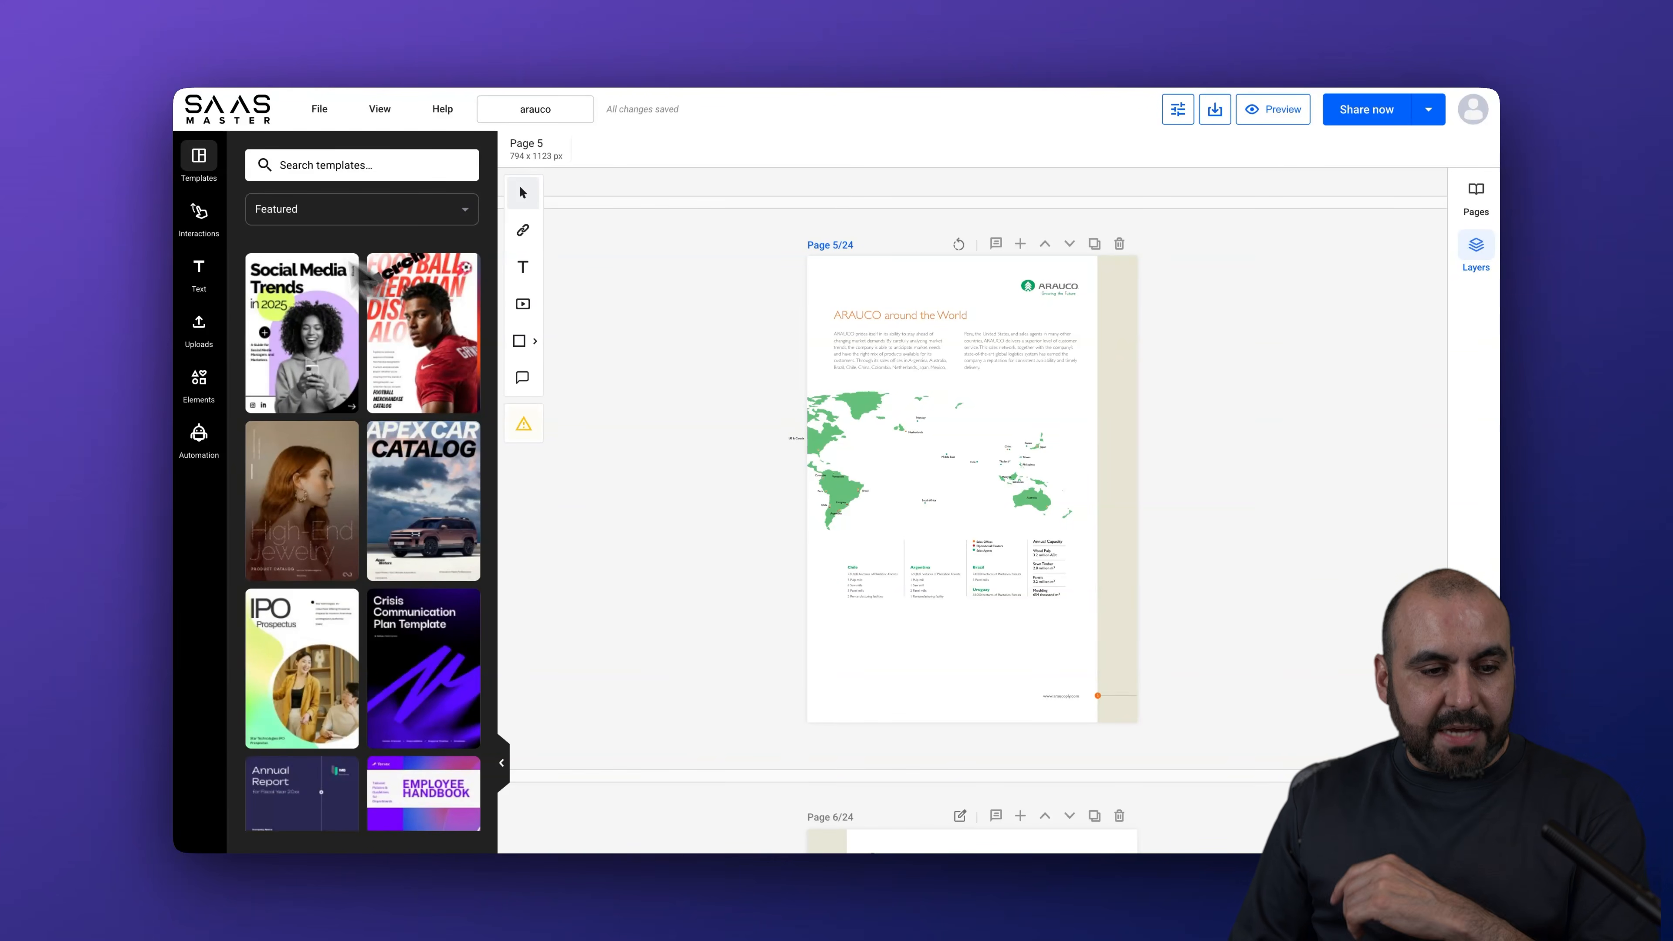
{"action": "left_click", "coordinate": [200, 212]}
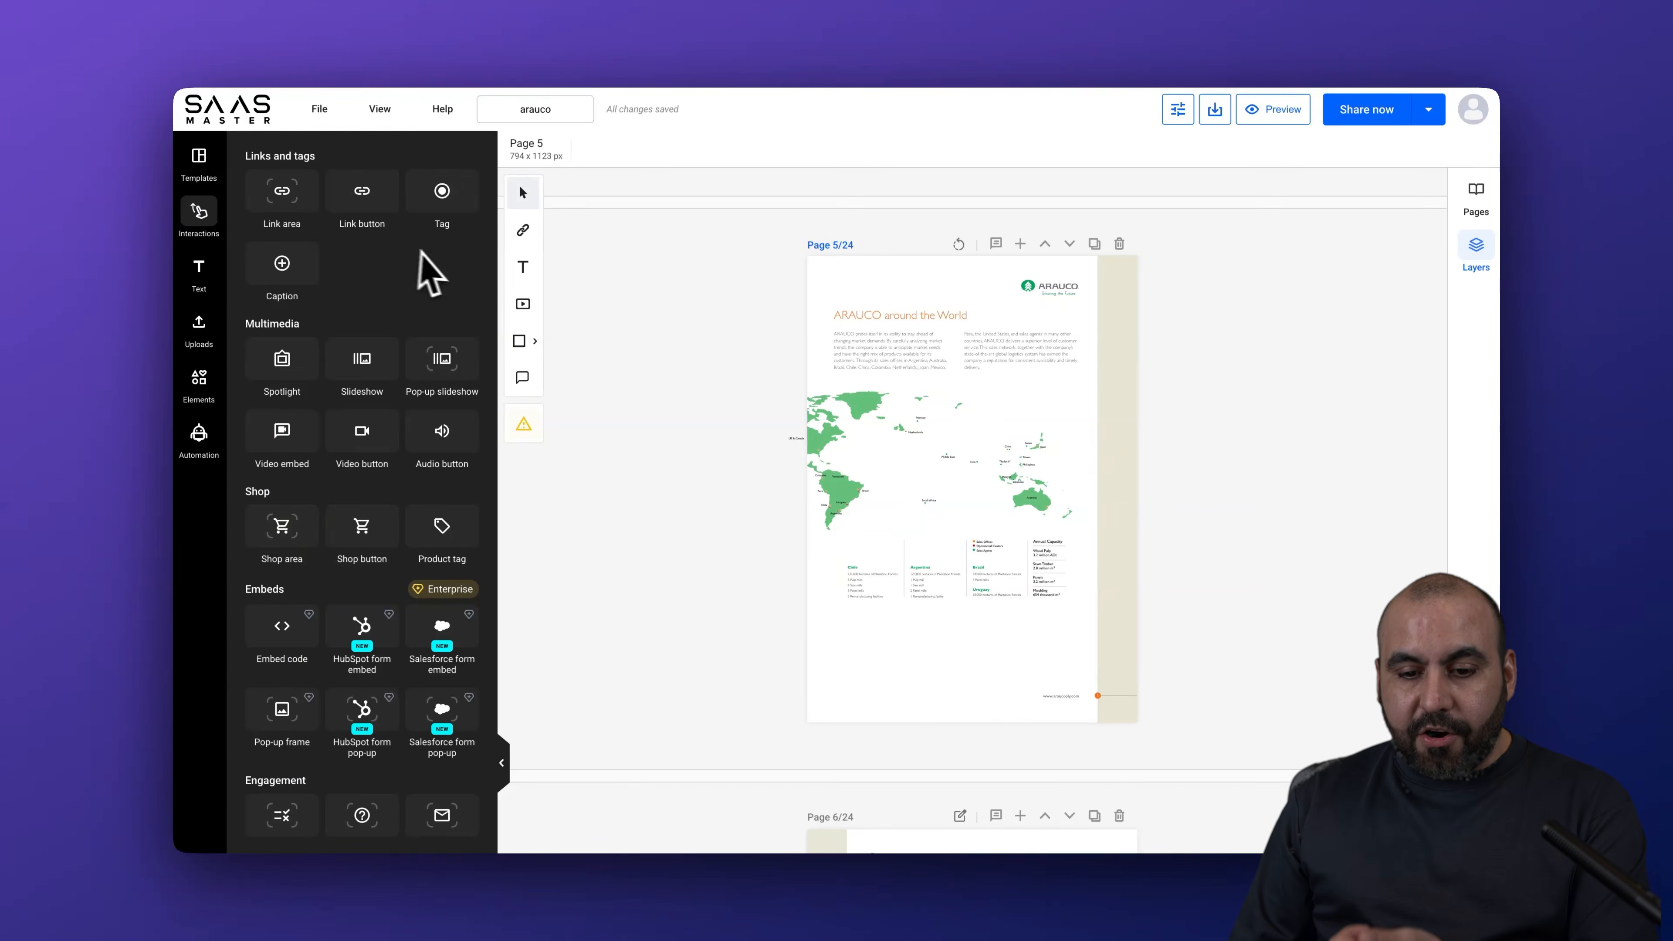
{"action": "key", "text": "super+z"}
{"action": "key", "text": "super+z"}
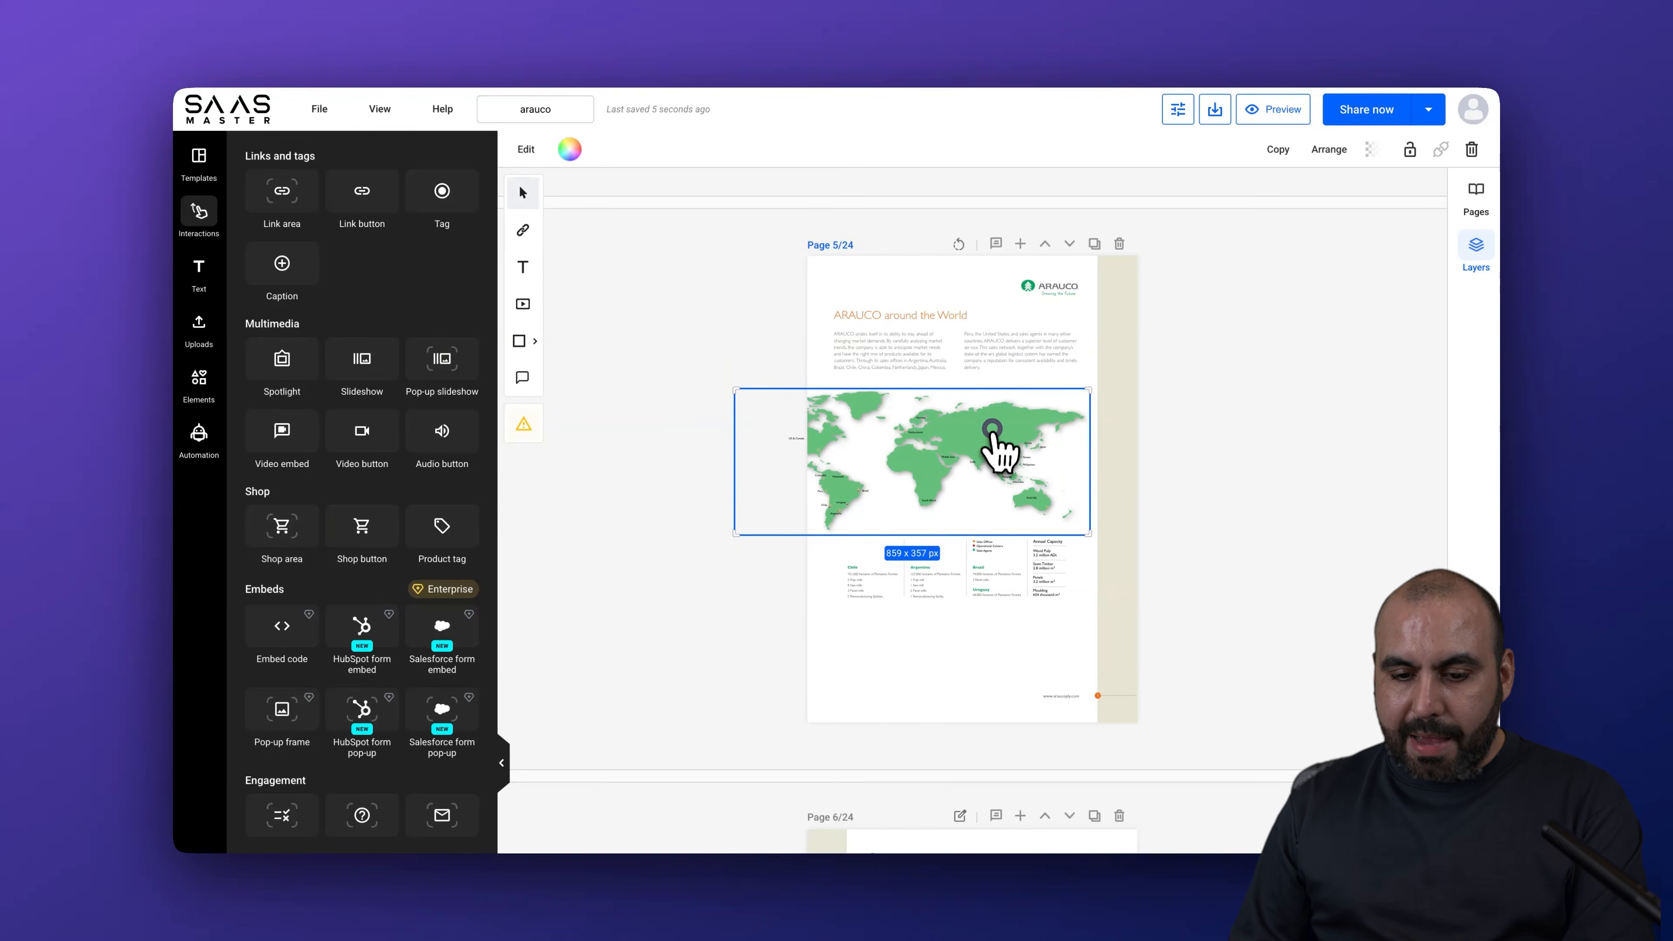
Step: Position an interactive tag over Australia on the page 5 map and give it the text "Company"
{"action": "left_click_drag", "start_coordinate": [1032, 503], "coordinate": [1036, 501]}
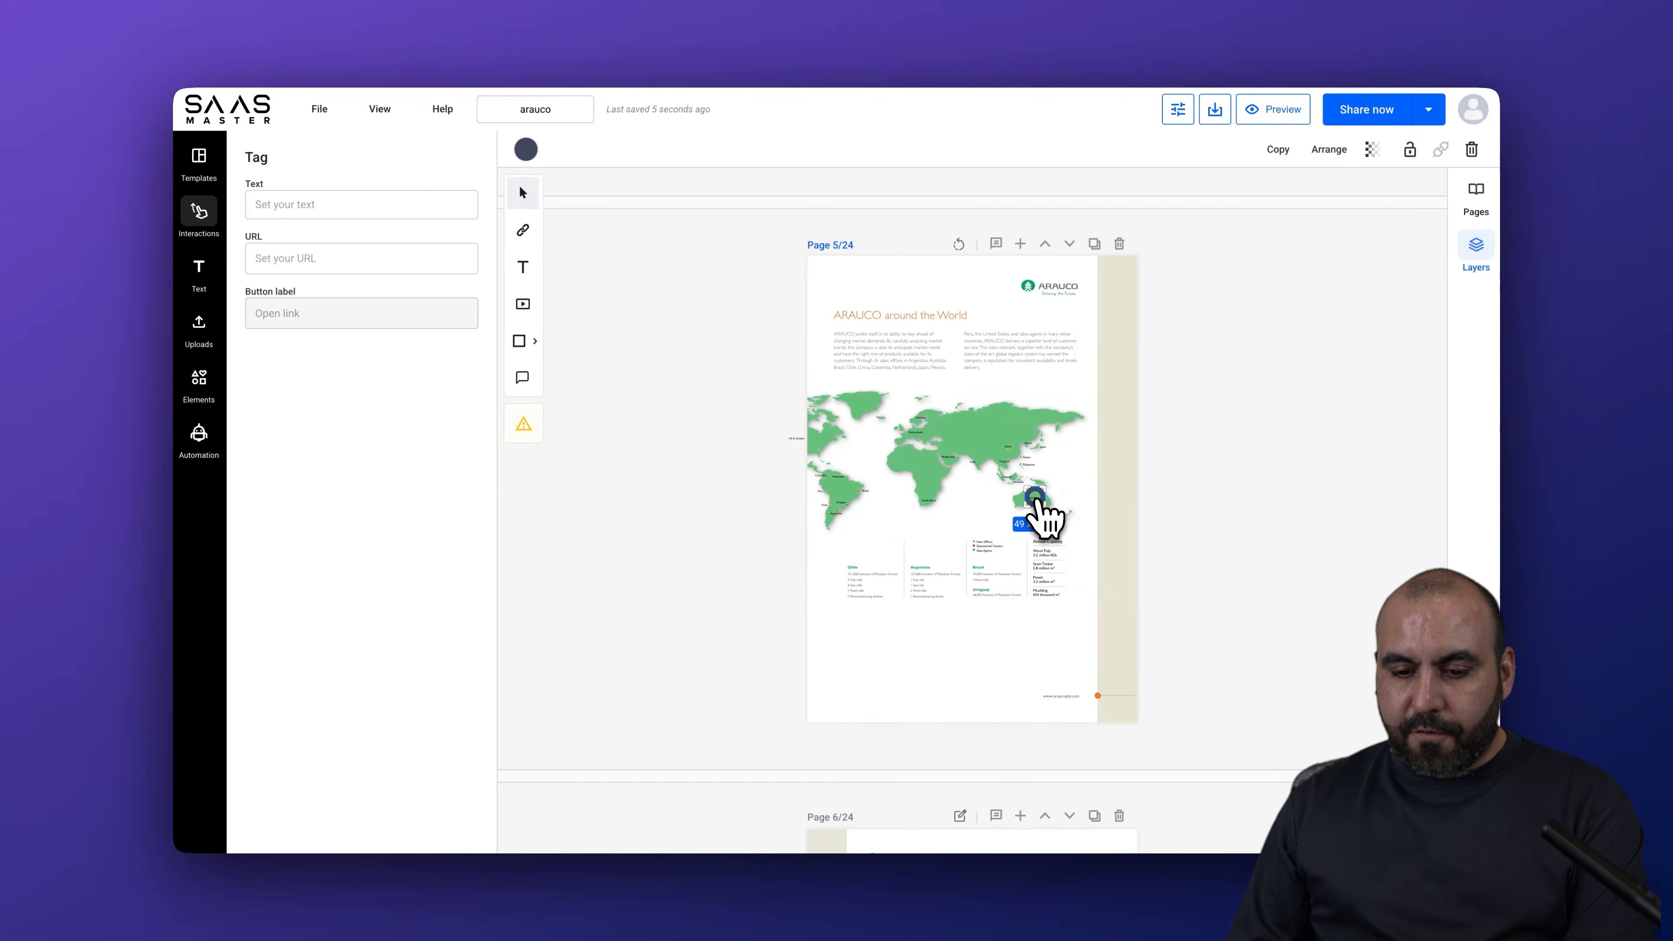
{"action": "left_click", "coordinate": [356, 210]}
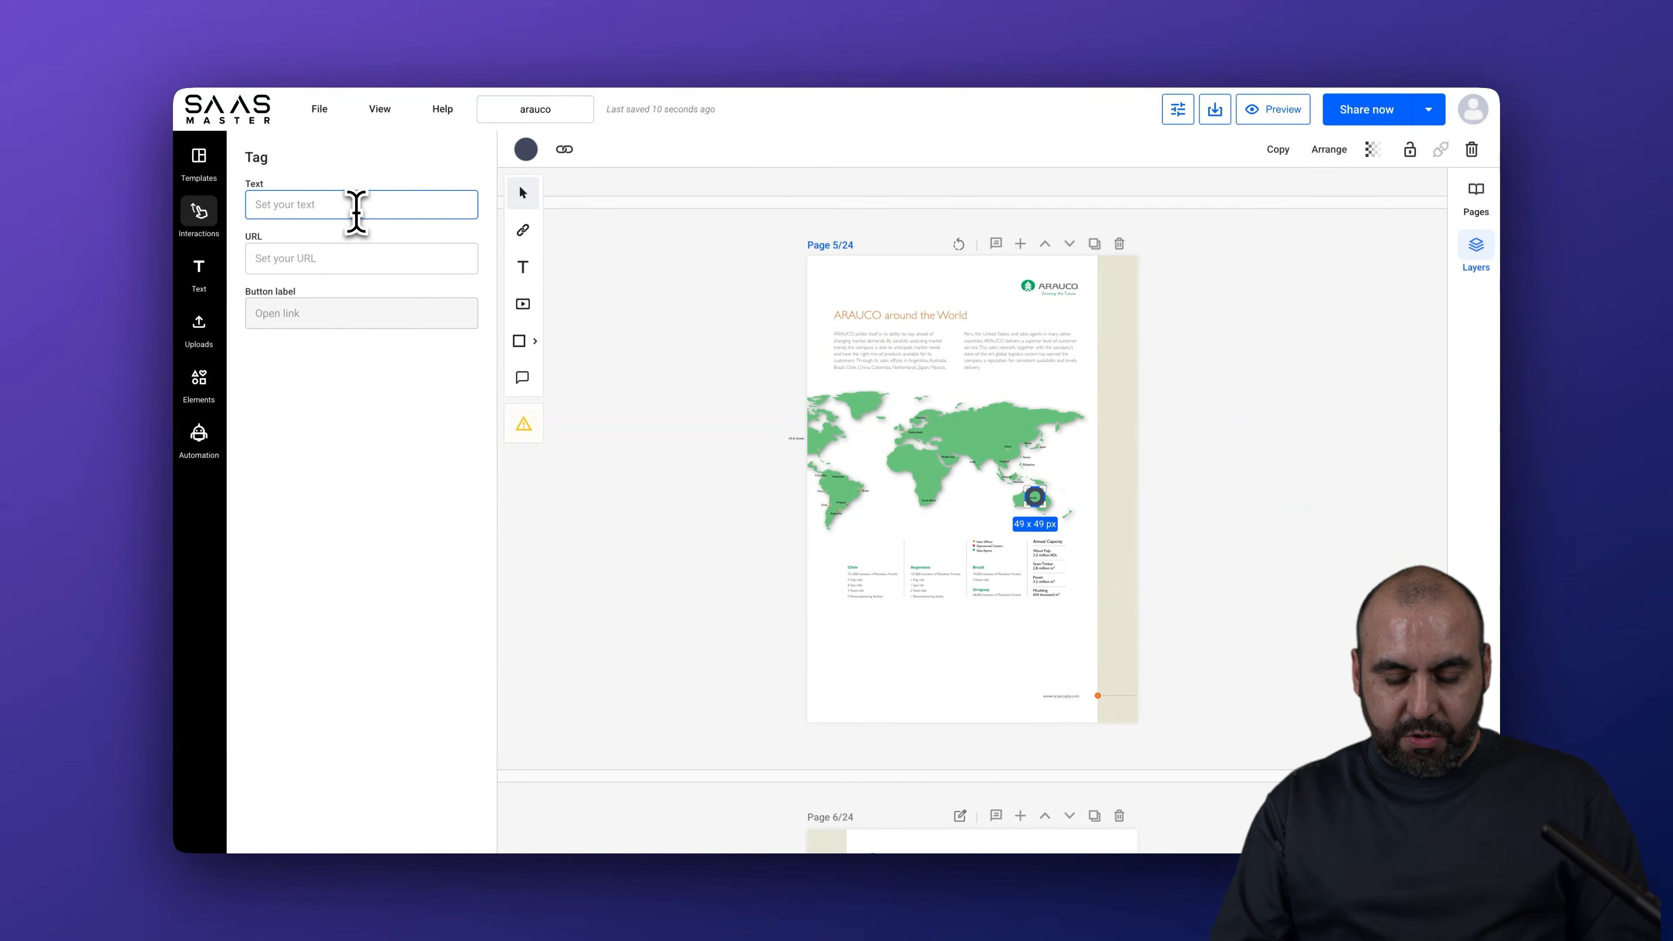
{"action": "type", "text": "Company"}
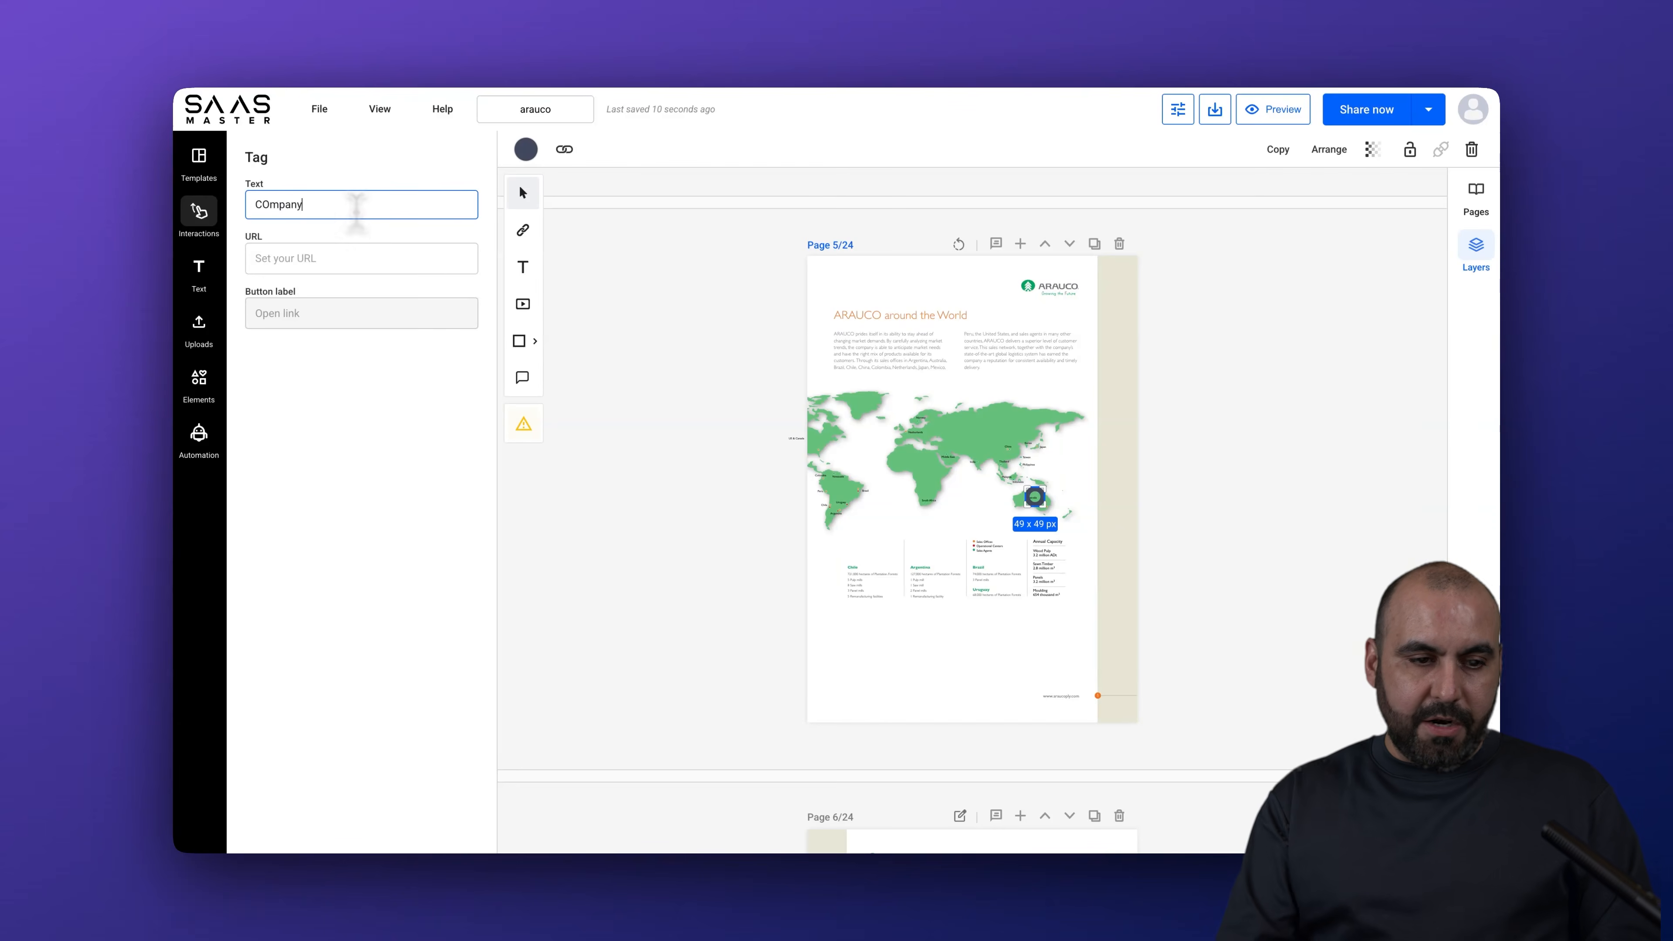
{"action": "left_click", "coordinate": [269, 205]}
{"action": "left_click", "coordinate": [741, 432]}
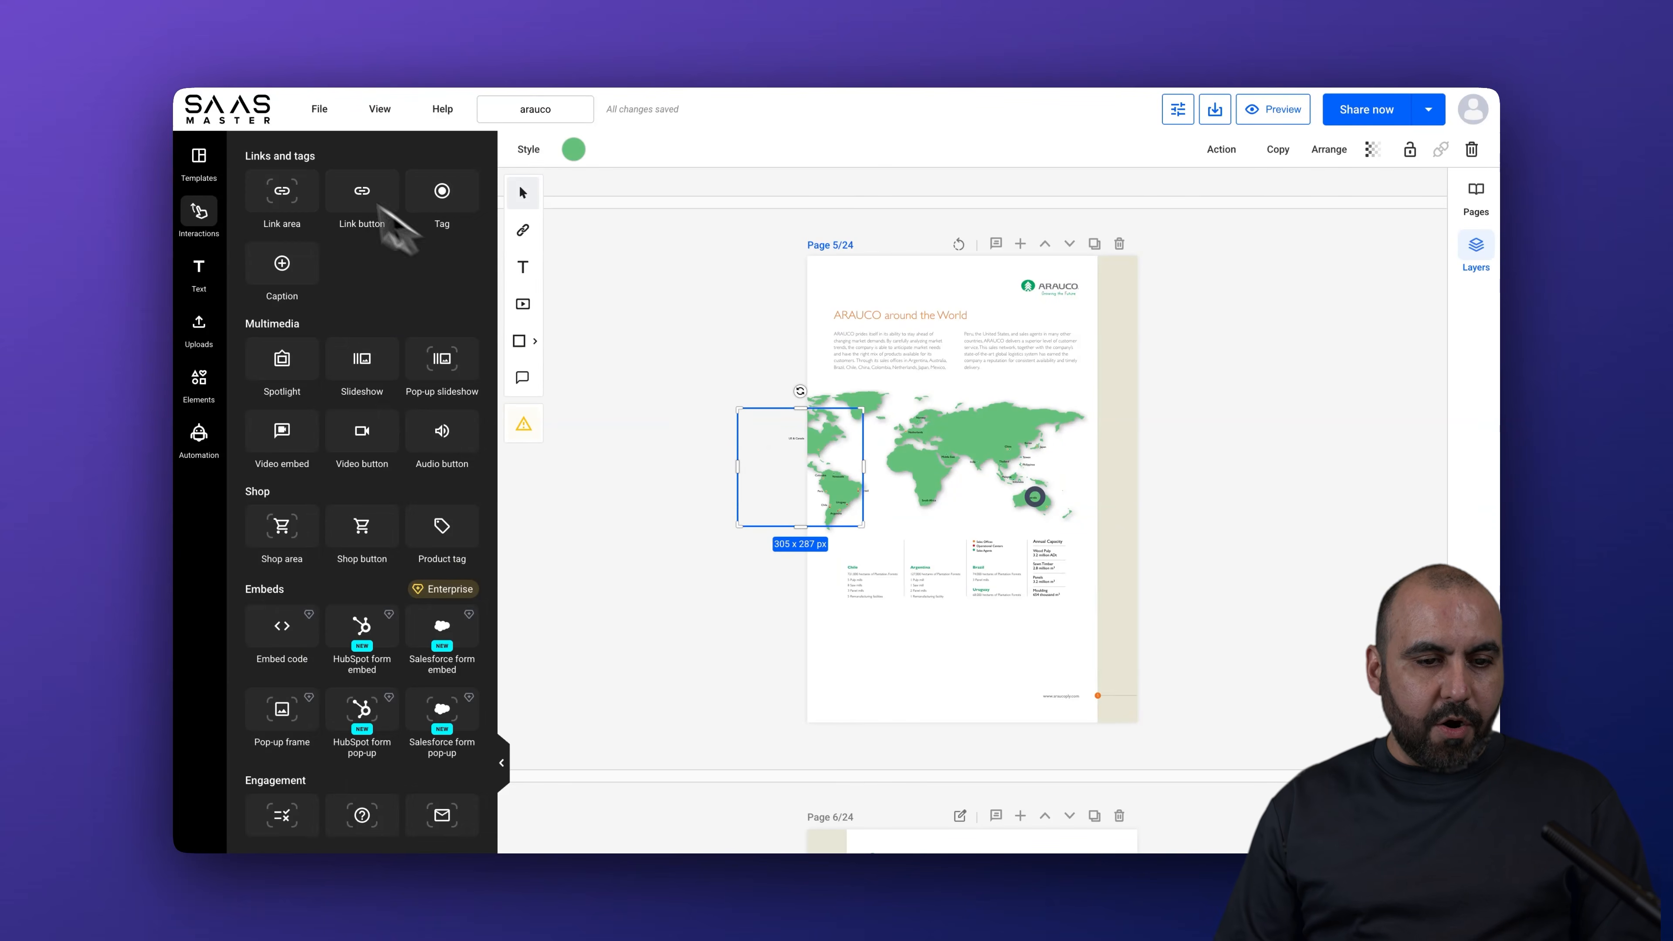
Step: Add a second tag over Africa on the page 5 map with the text "Africa Company"
{"action": "left_click_drag", "start_coordinate": [441, 194], "coordinate": [938, 455]}
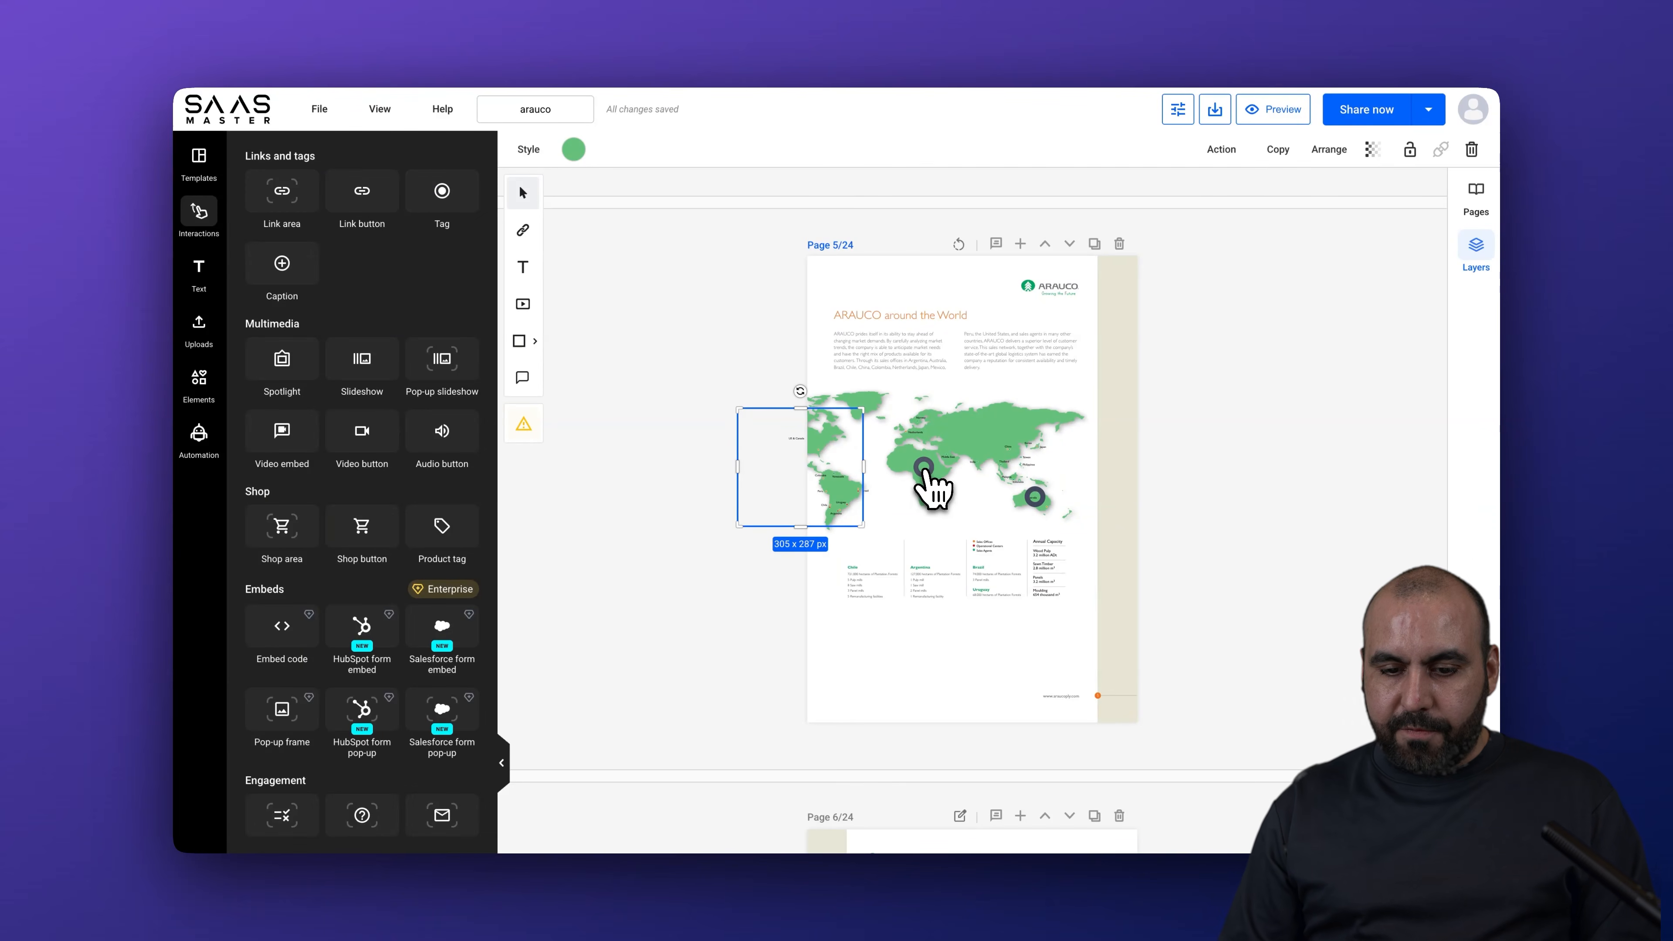
{"action": "left_click", "coordinate": [923, 468]}
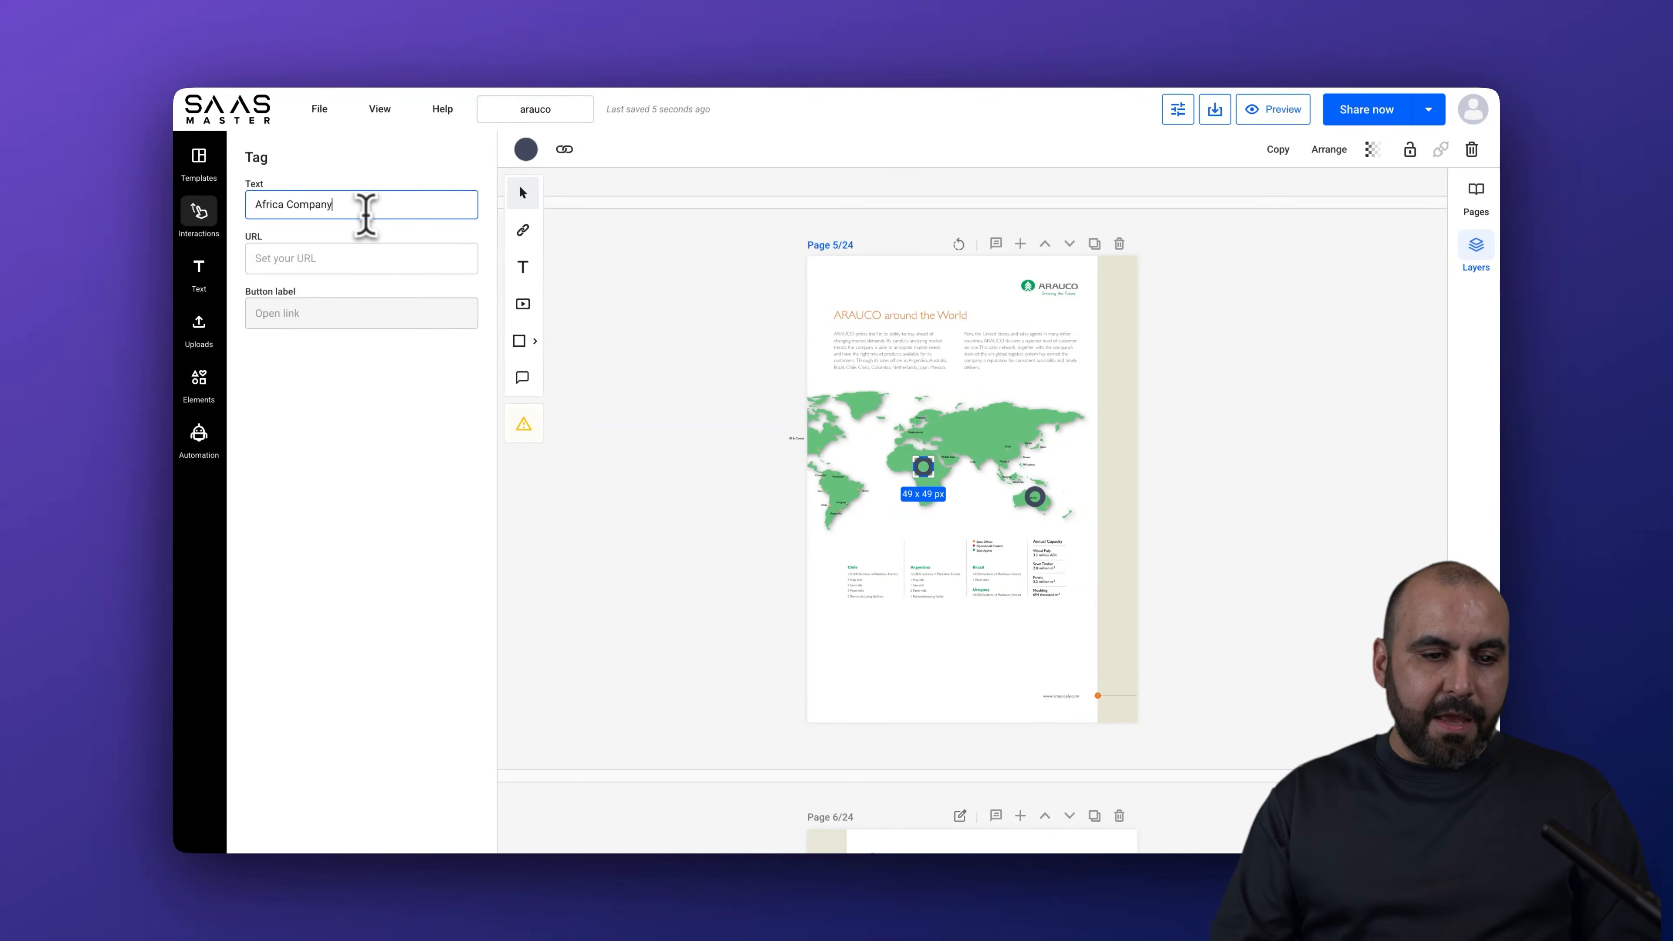
{"action": "left_click", "coordinate": [392, 259]}
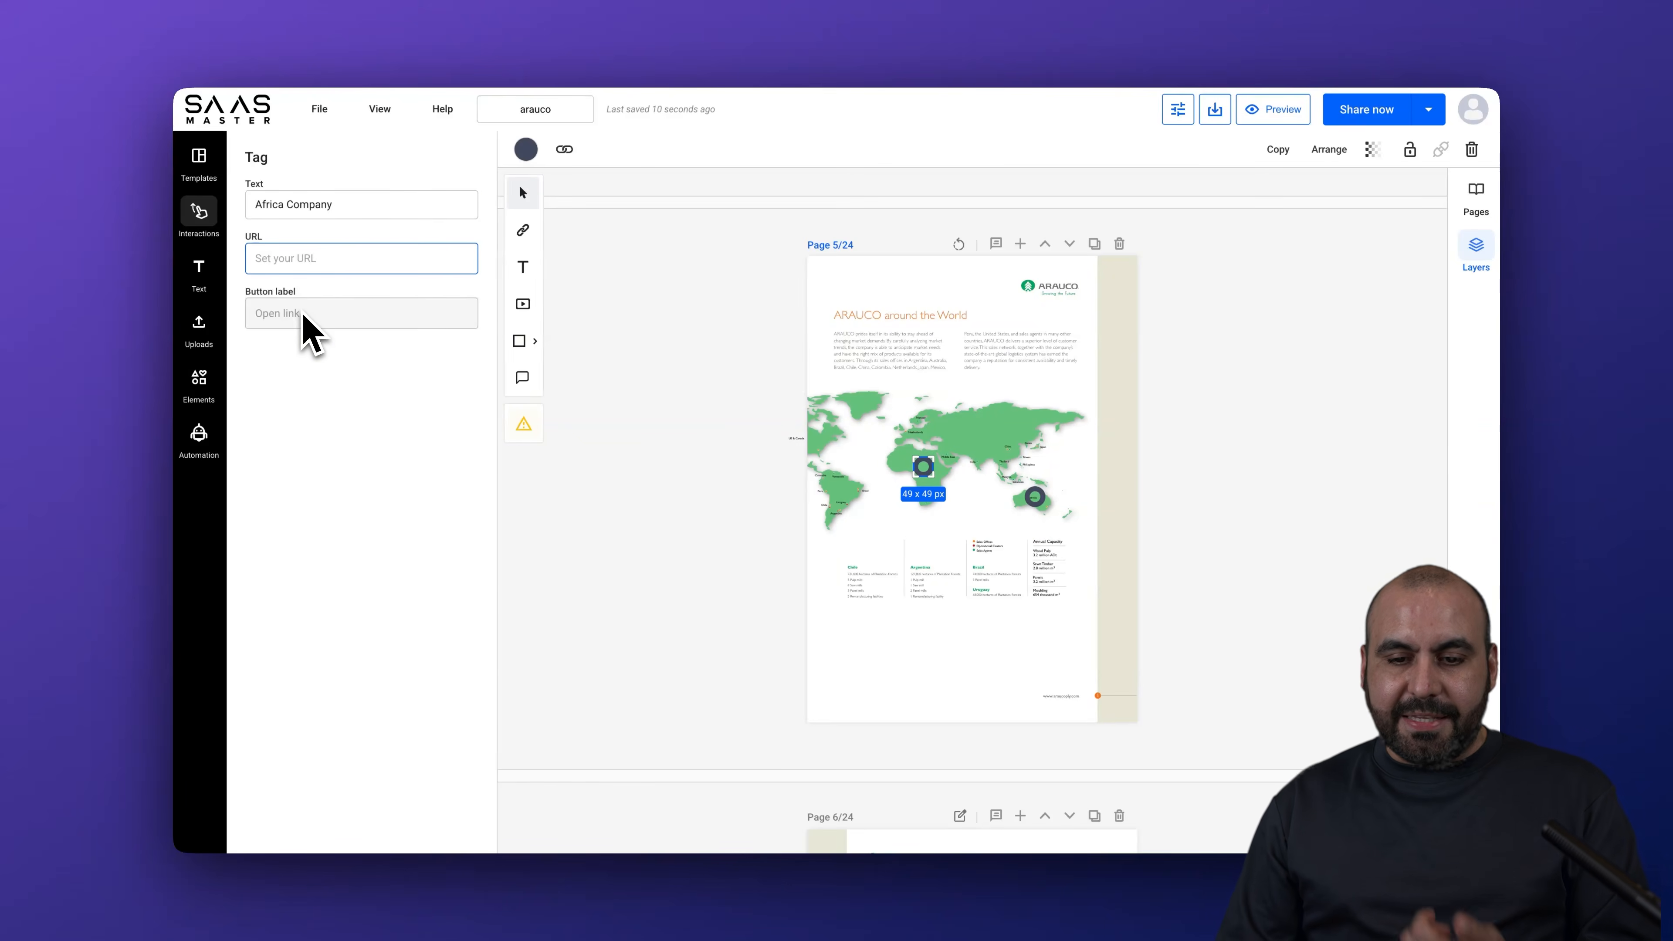
Step: Add a caption marker above the "ARAUCO around the World" heading and browse the other available interactions
{"action": "left_click", "coordinate": [212, 220]}
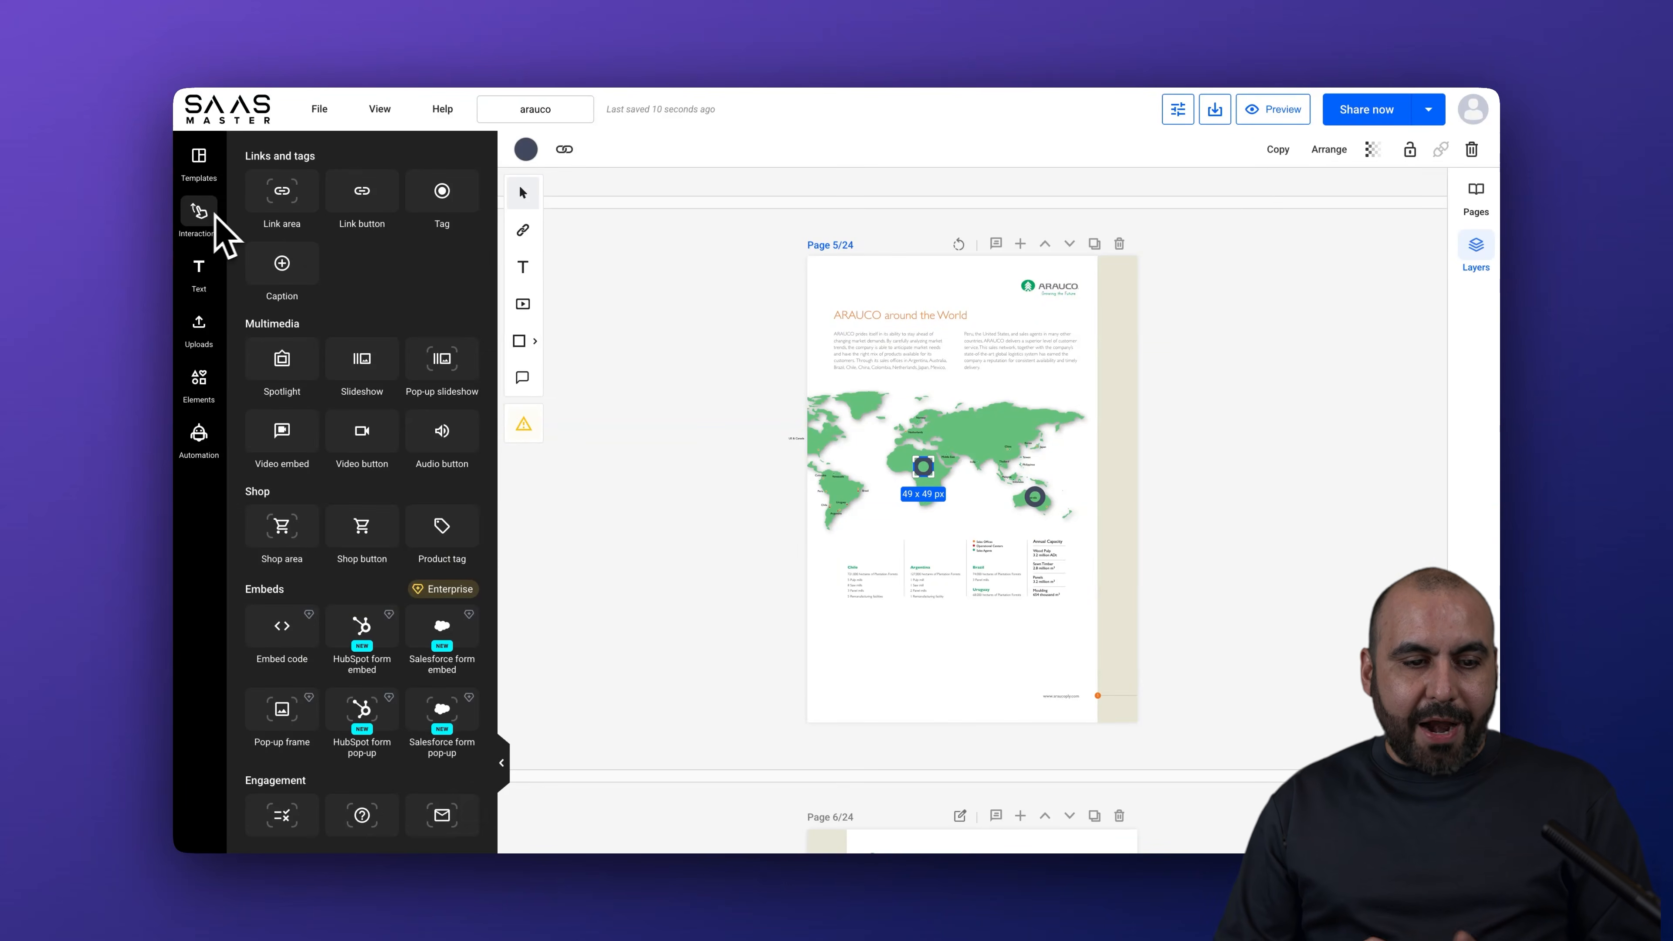
{"action": "left_click_drag", "start_coordinate": [278, 270], "coordinate": [958, 287]}
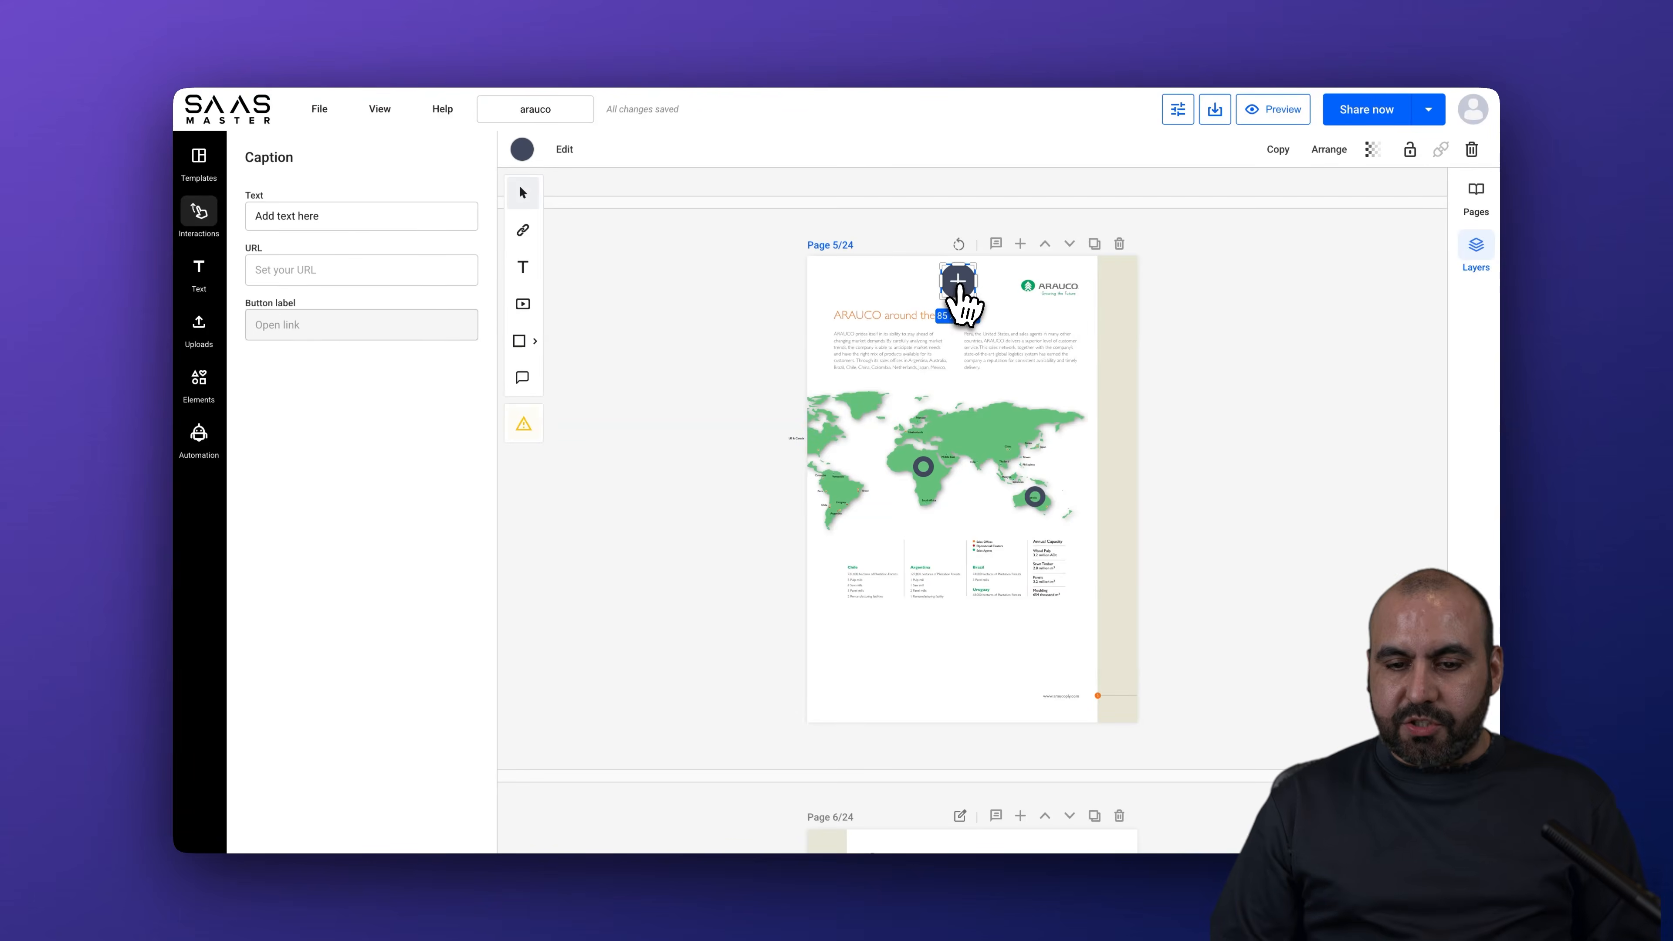
{"action": "left_click", "coordinate": [221, 210]}
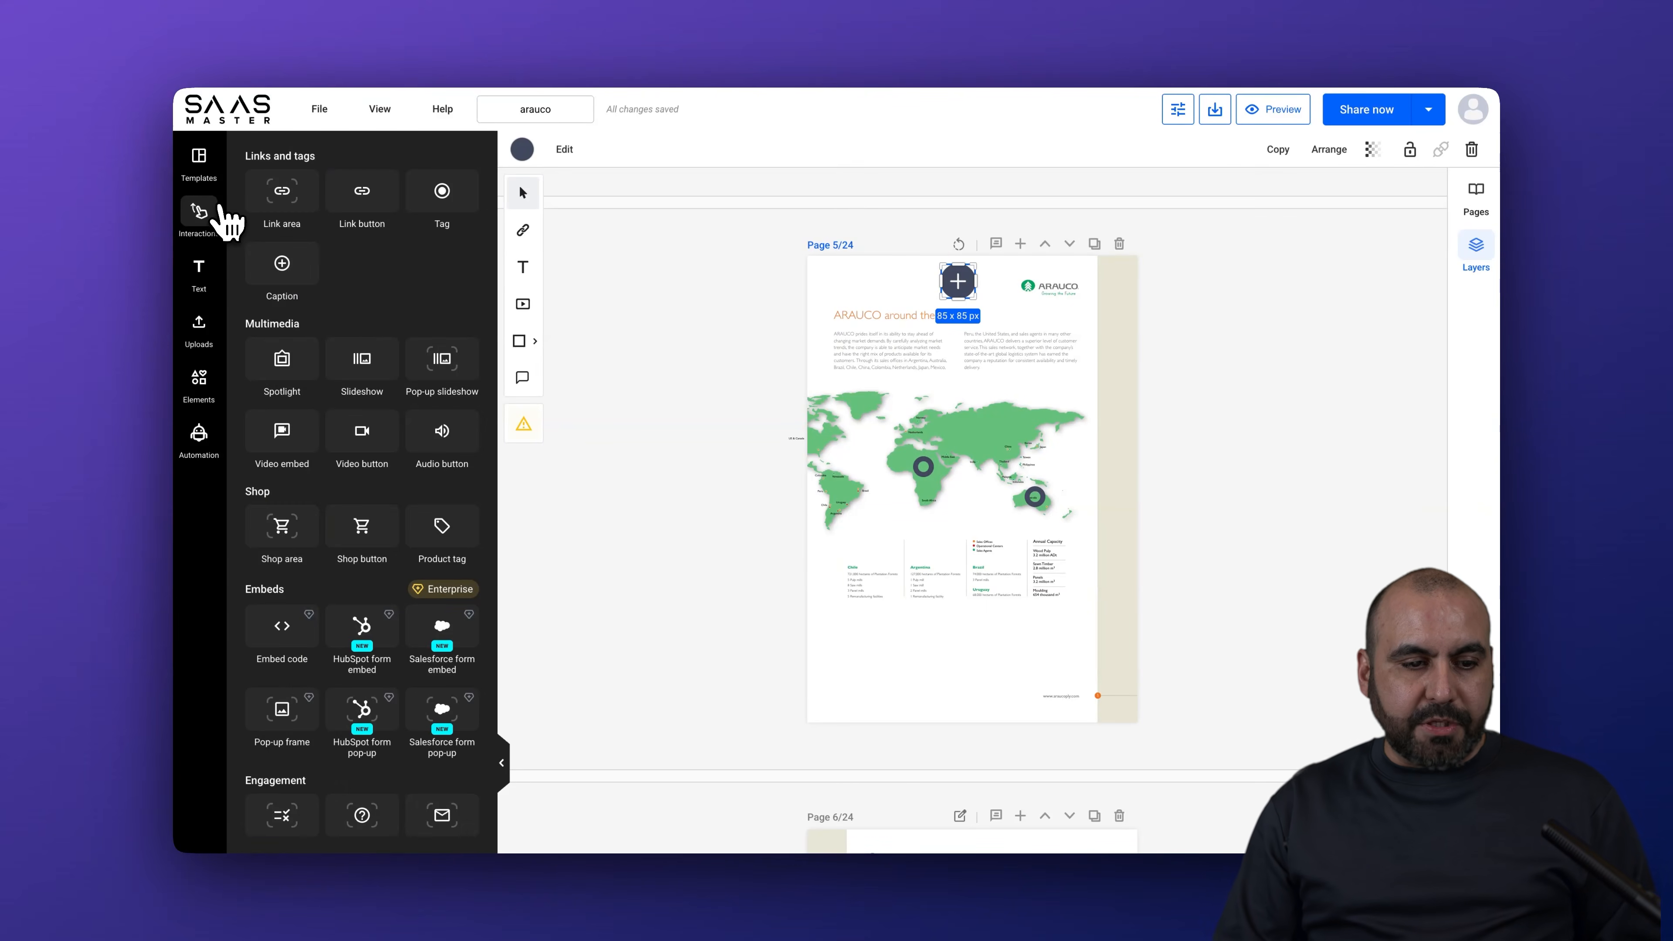
{"action": "scroll", "coordinate": [369, 326], "scroll_direction": "down", "scroll_amount": 1}
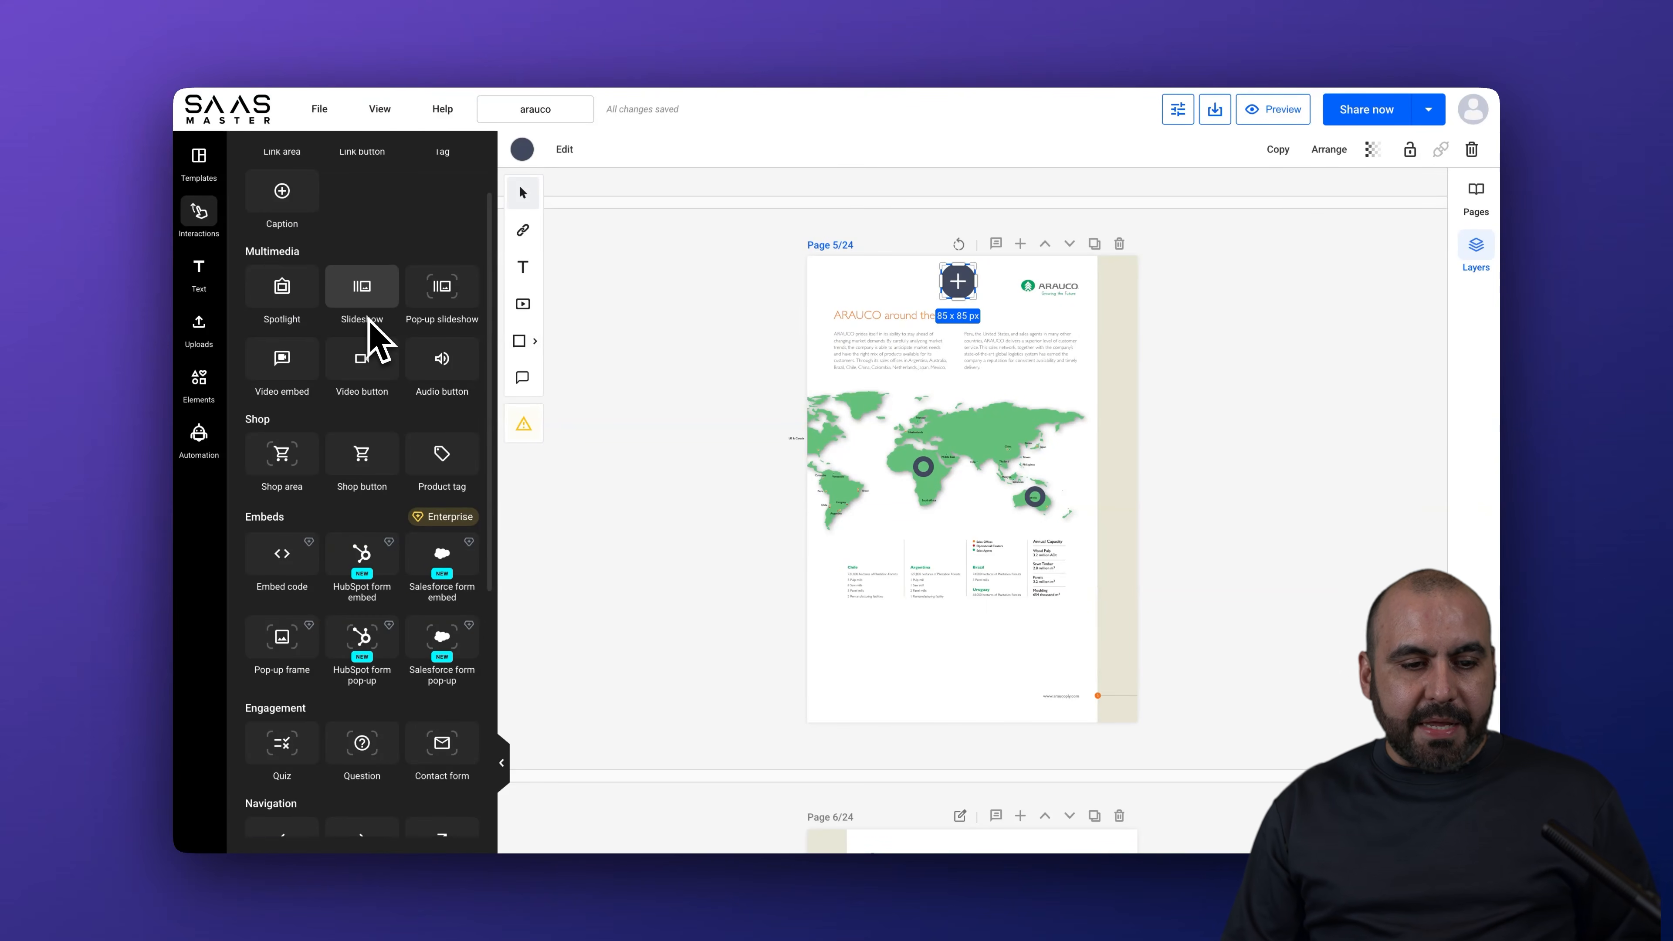
Step: Look through the remaining engagement, navigation and social interactions, and show the text options and templates
{"action": "scroll", "coordinate": [360, 297], "scroll_direction": "down", "scroll_amount": 5}
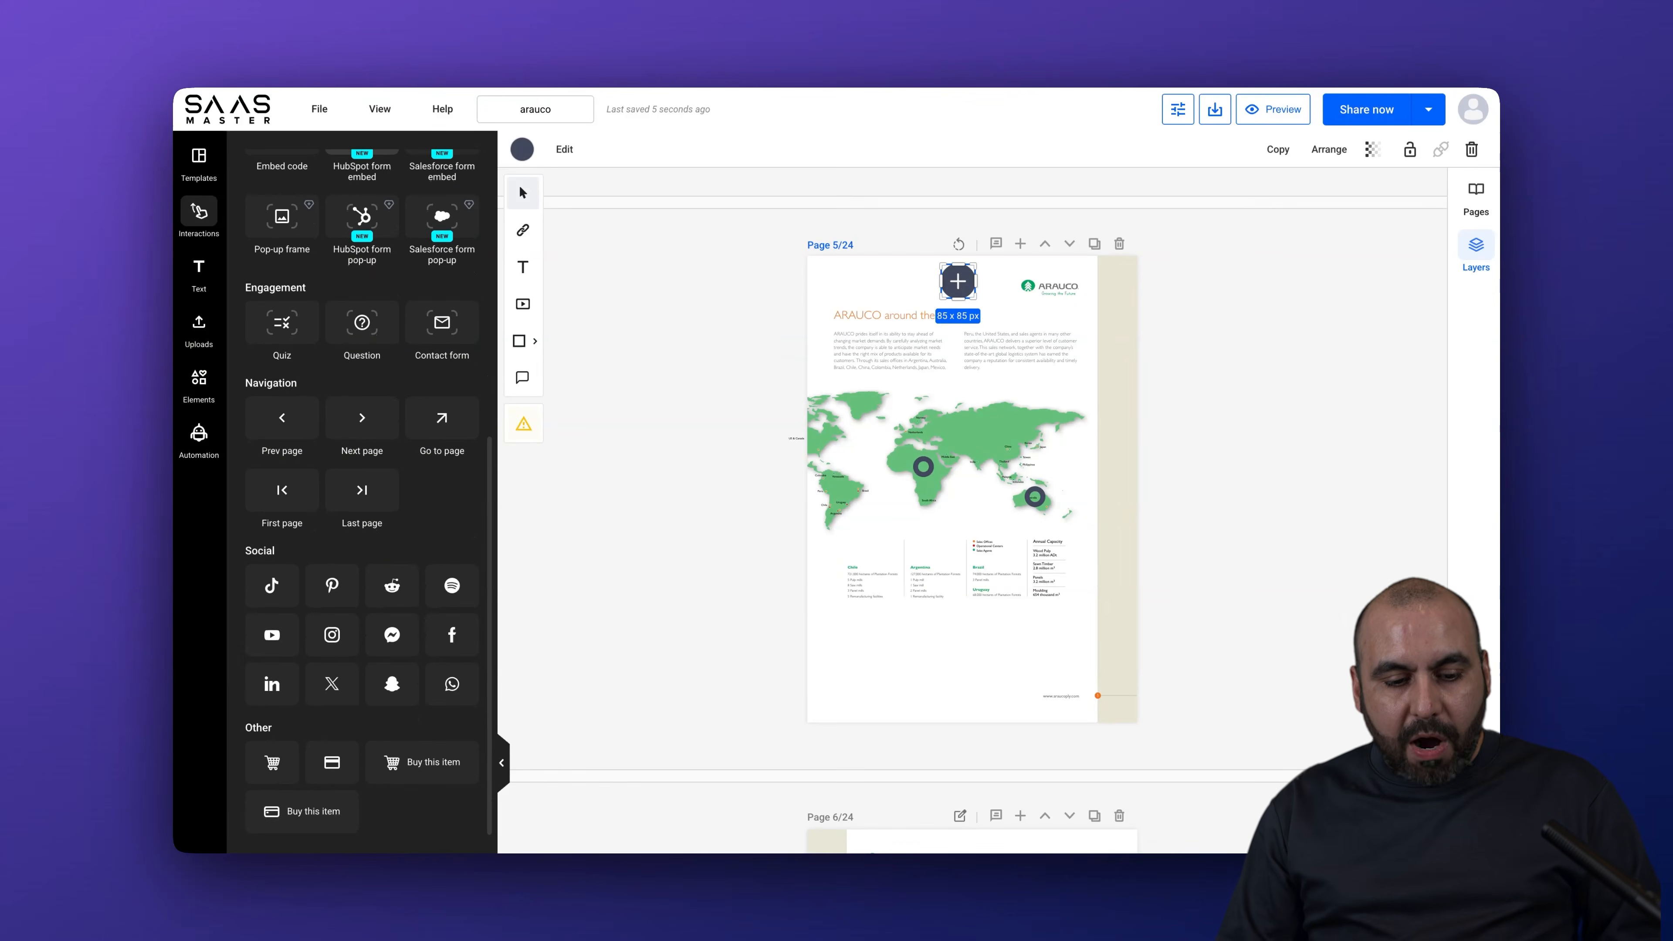
{"action": "scroll", "coordinate": [360, 298], "scroll_direction": "up", "scroll_amount": 6}
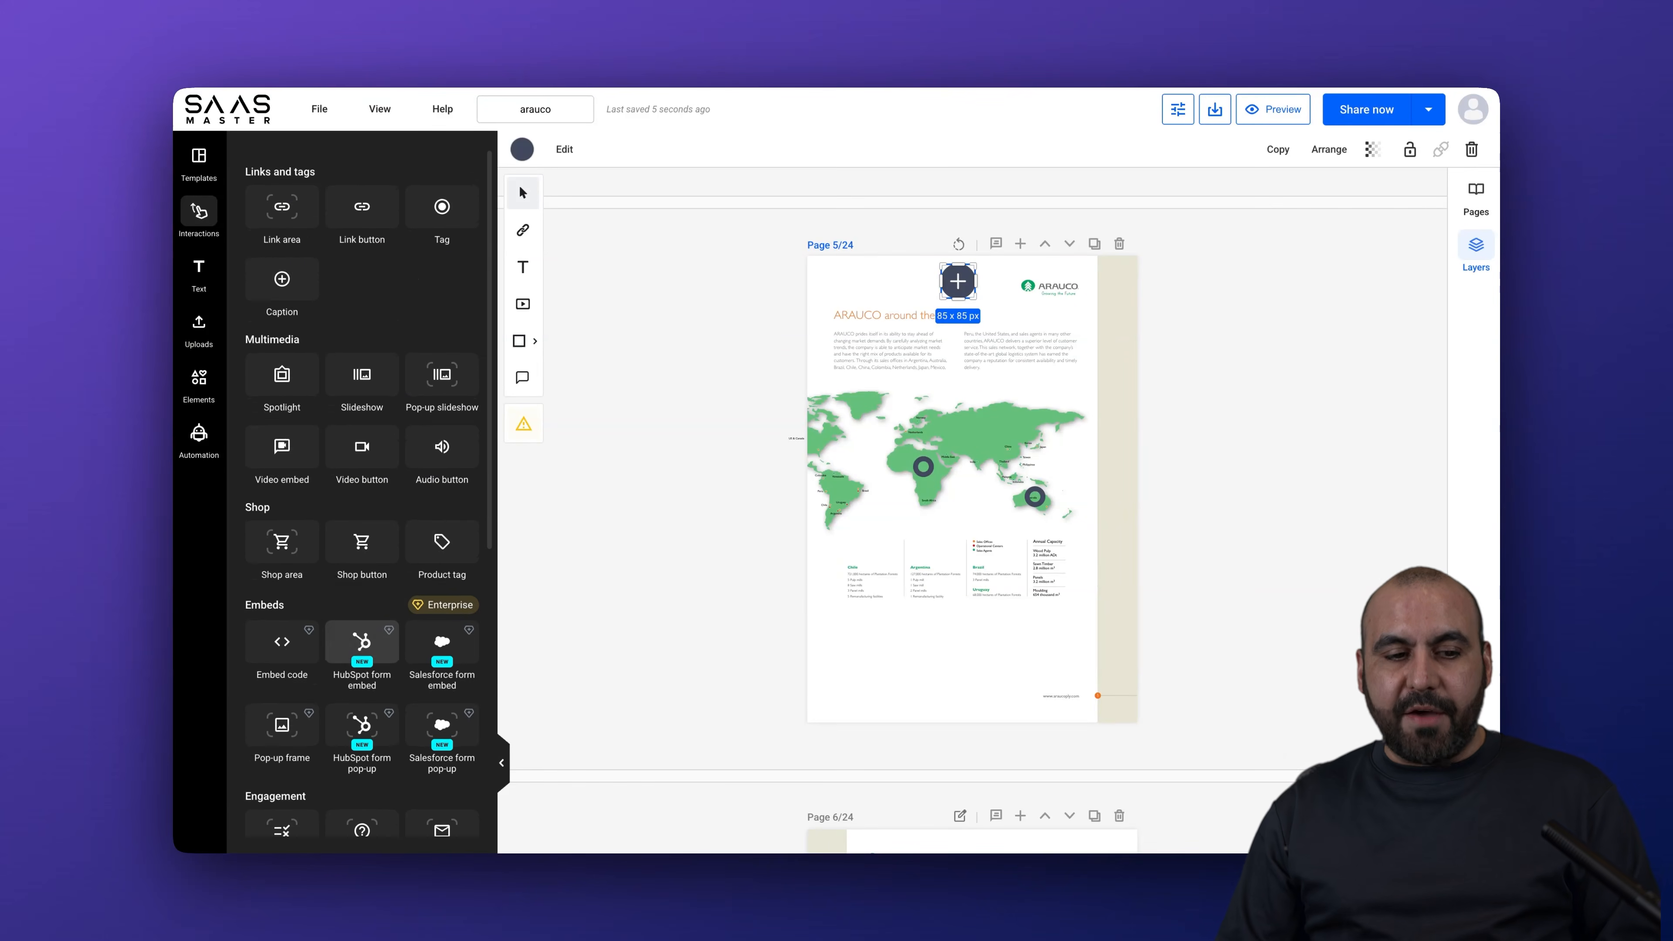
{"action": "left_click", "coordinate": [200, 270]}
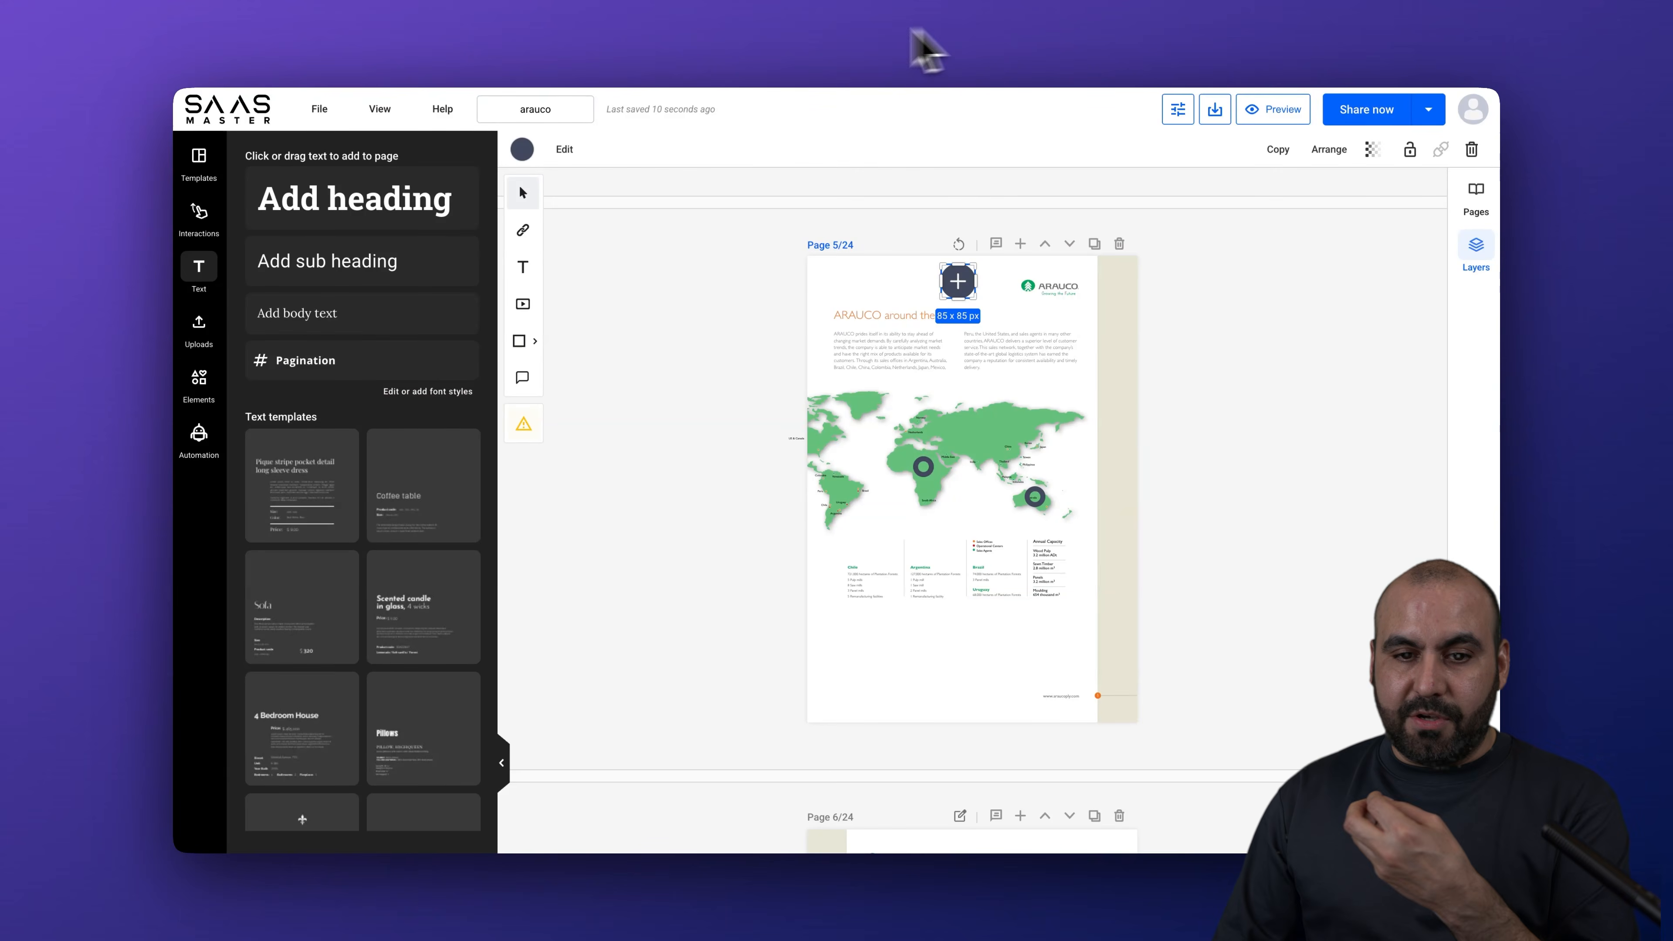
Step: Switch to the original Product_Catalog_Europe1-1.pdf and go back through its static pages for comparison
{"action": "left_click", "coordinate": [849, 49]}
{"action": "scroll", "coordinate": [866, 560], "scroll_direction": "up", "scroll_amount": 20}
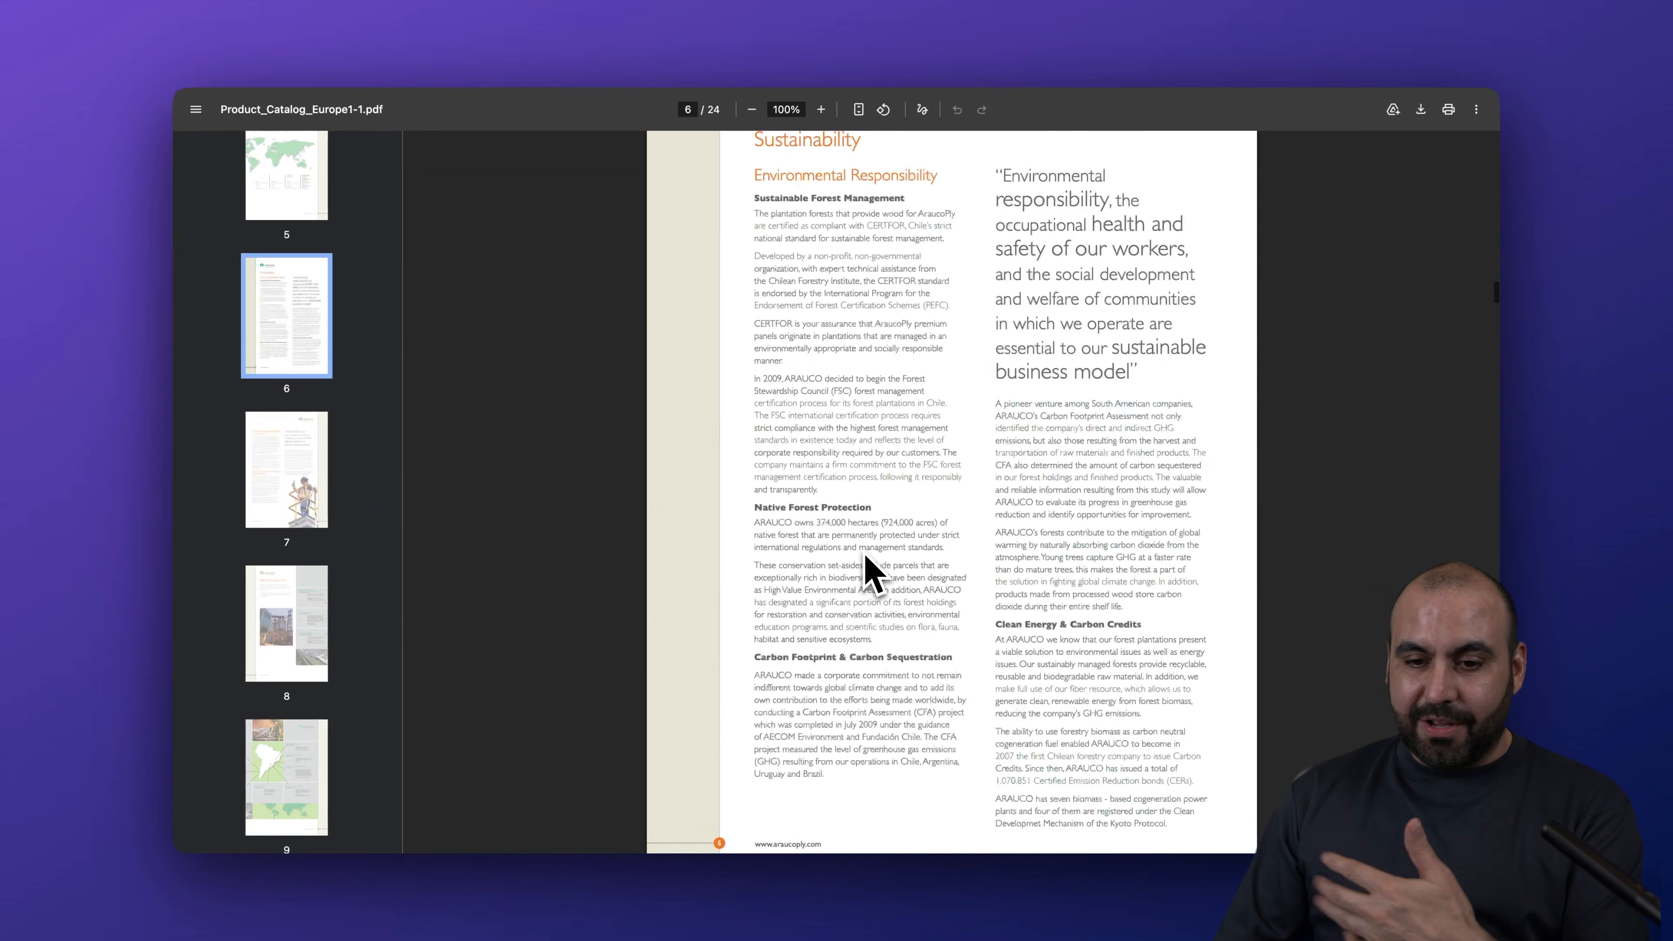
{"action": "scroll", "coordinate": [865, 546], "scroll_direction": "up", "scroll_amount": 17}
Step: Return to the flipbook editor and look at the uploads area and the available graphic, table and chart elements
{"action": "left_click", "coordinate": [1231, 39]}
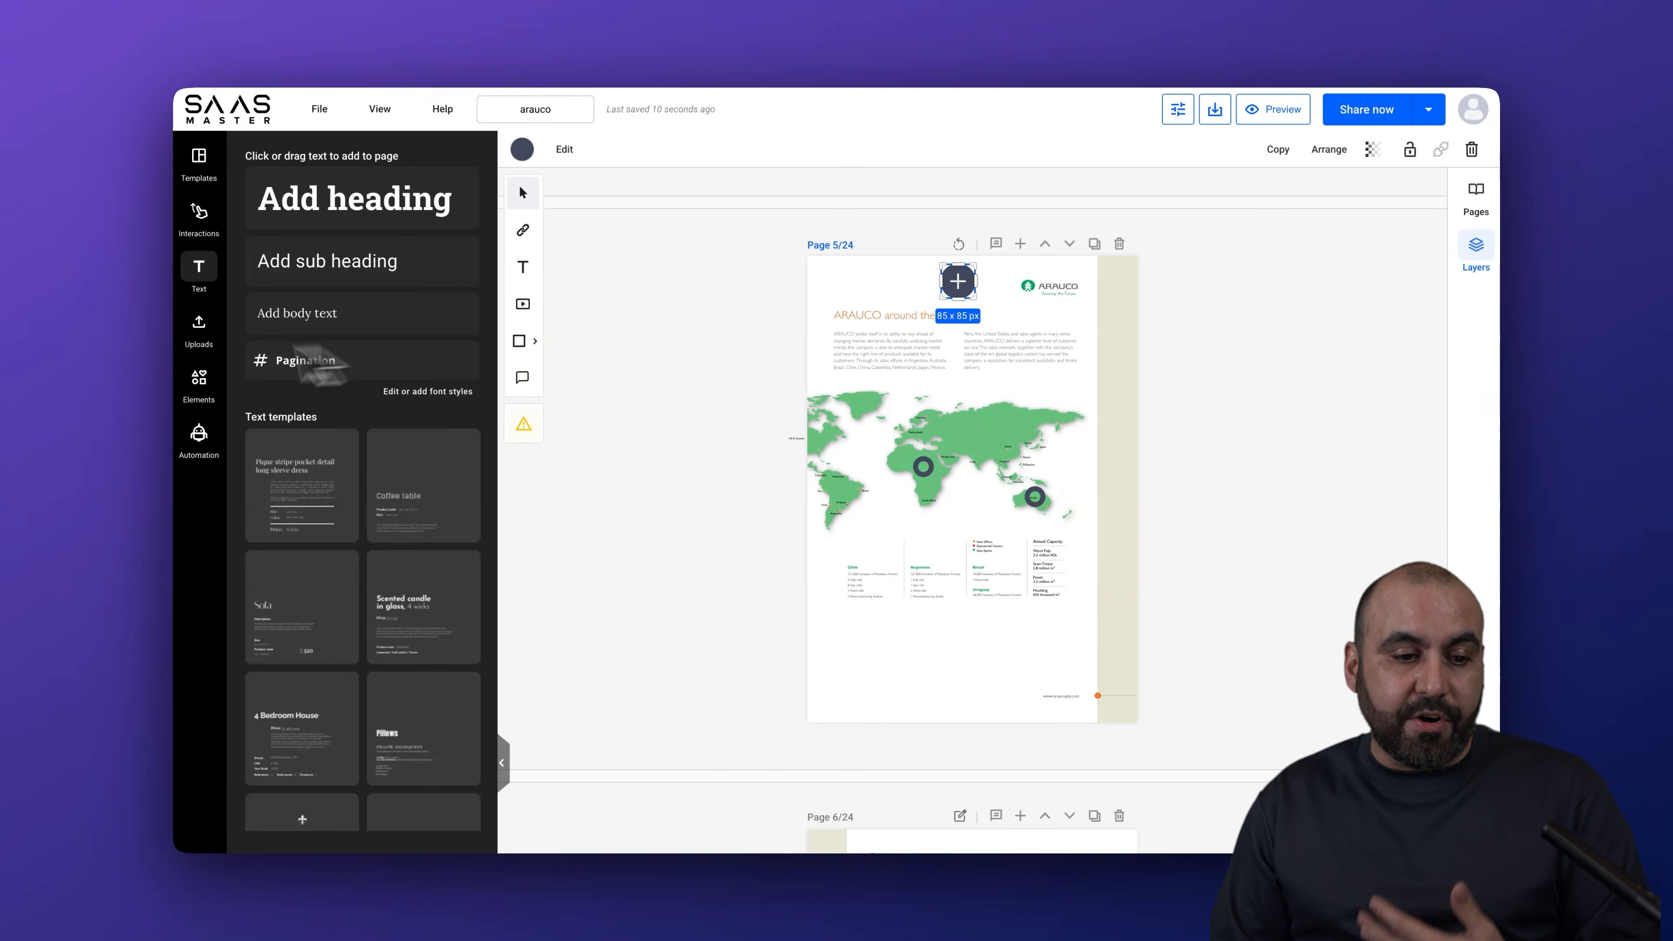
{"action": "left_click", "coordinate": [198, 328]}
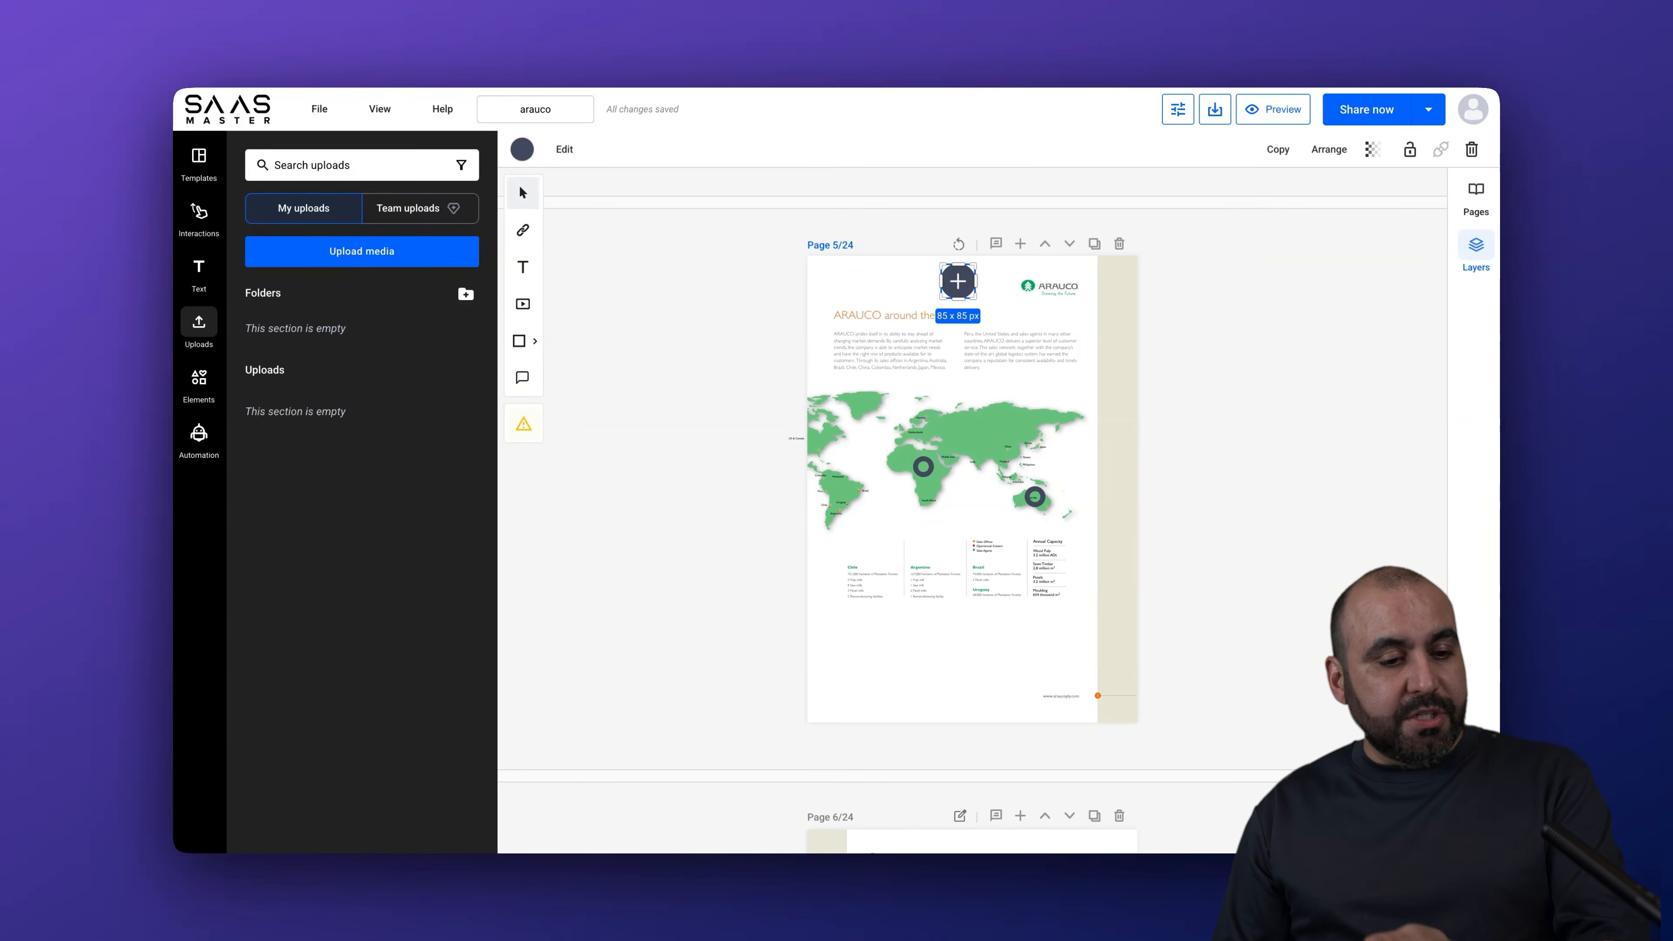
{"action": "left_click", "coordinate": [205, 379]}
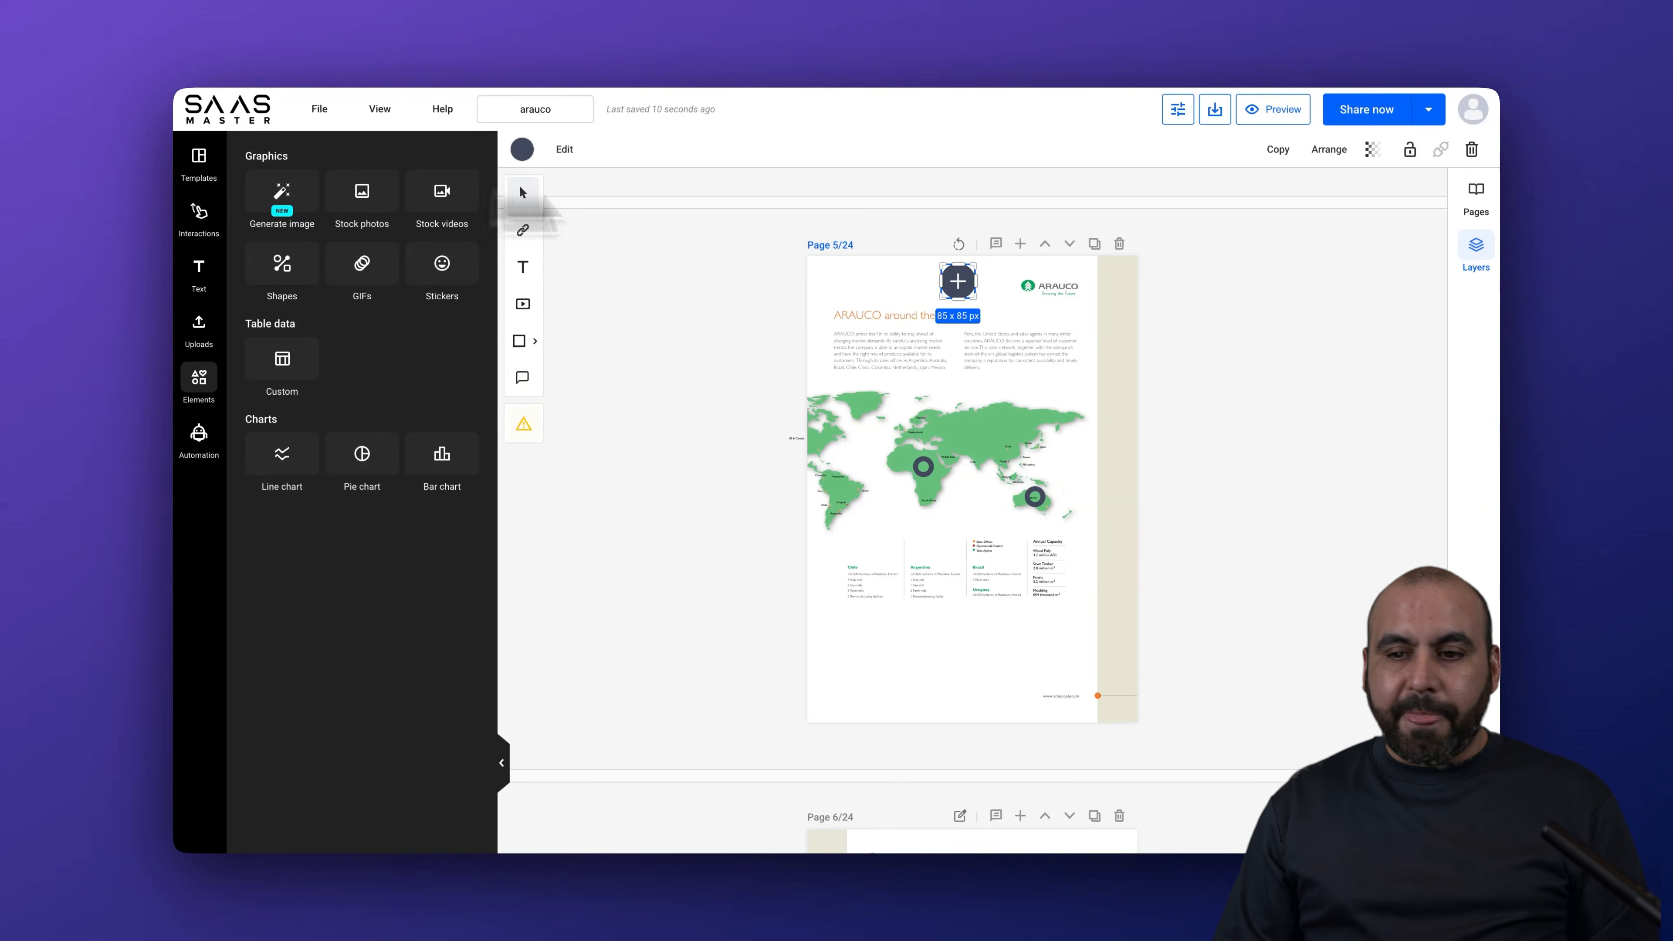
Step: Review the unlisted and private access options for the arauco flipbook, and publish it with Public visibility
{"action": "left_click", "coordinate": [1377, 117]}
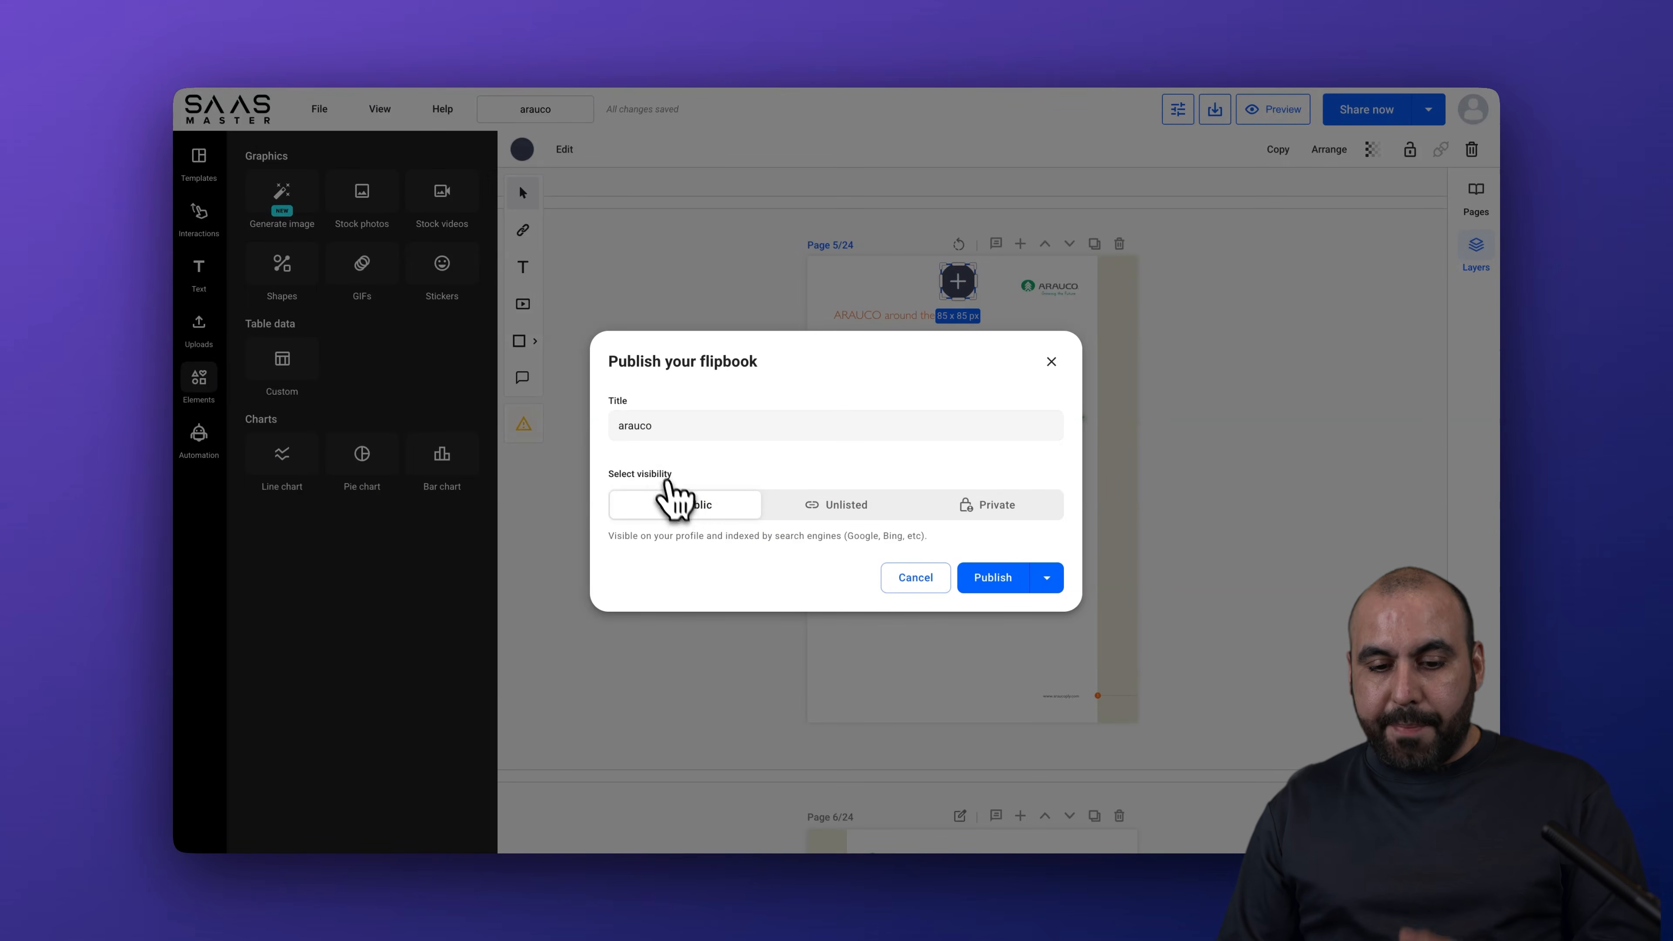
{"action": "left_click", "coordinate": [856, 514]}
{"action": "left_click", "coordinate": [979, 514]}
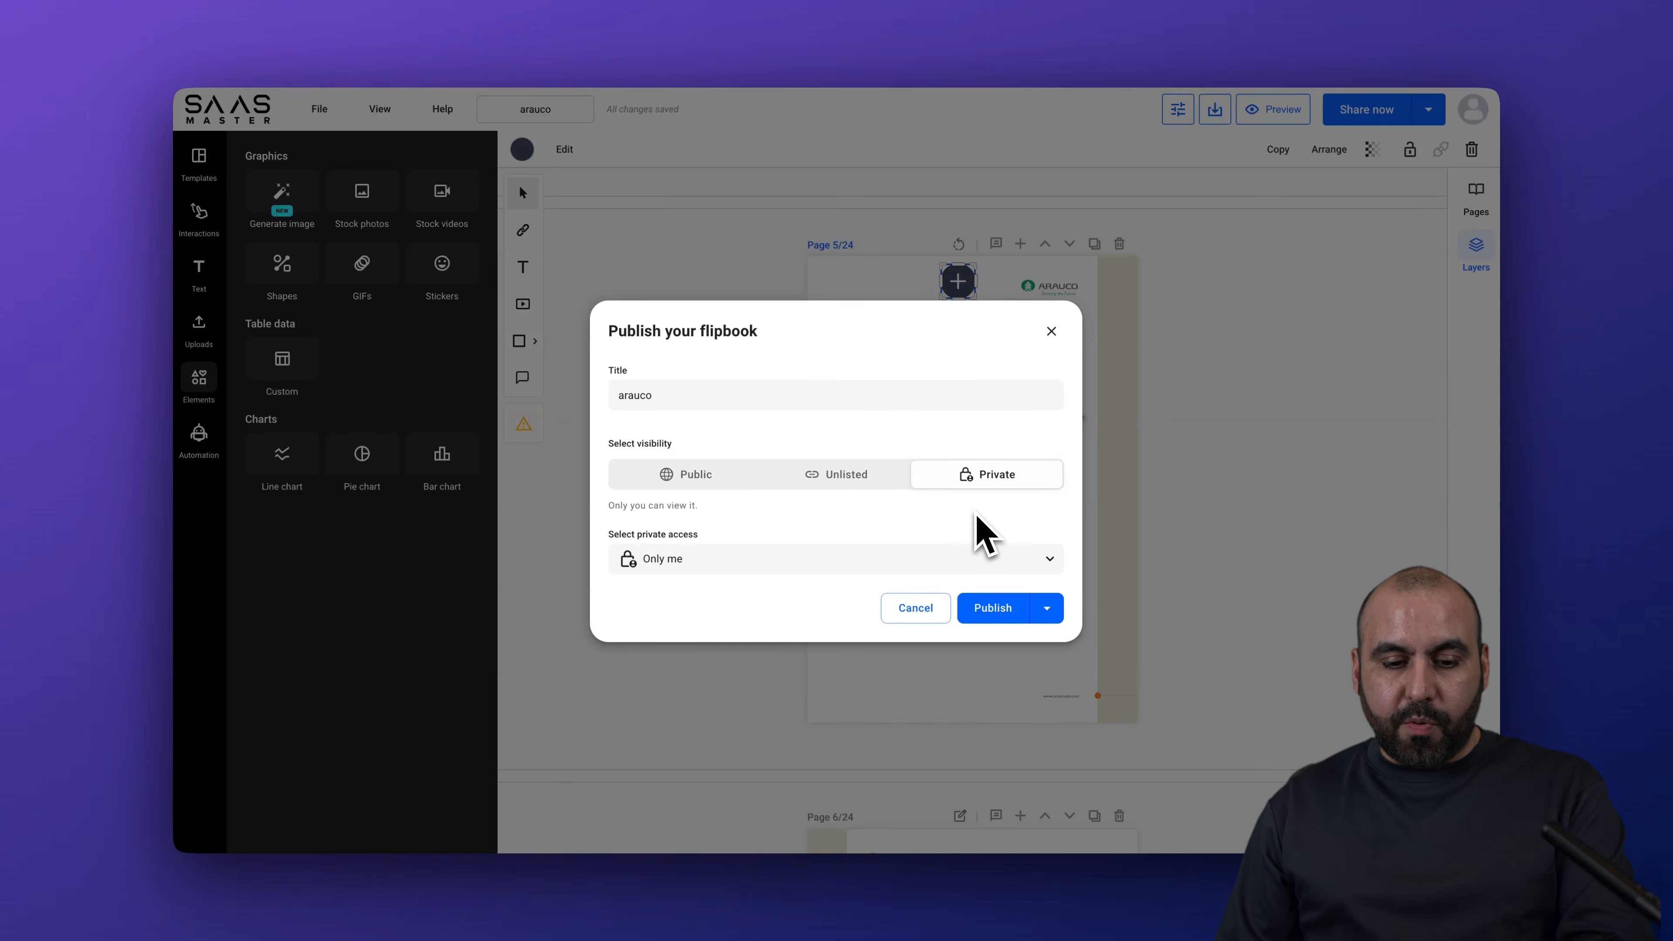
{"action": "left_click", "coordinate": [711, 565]}
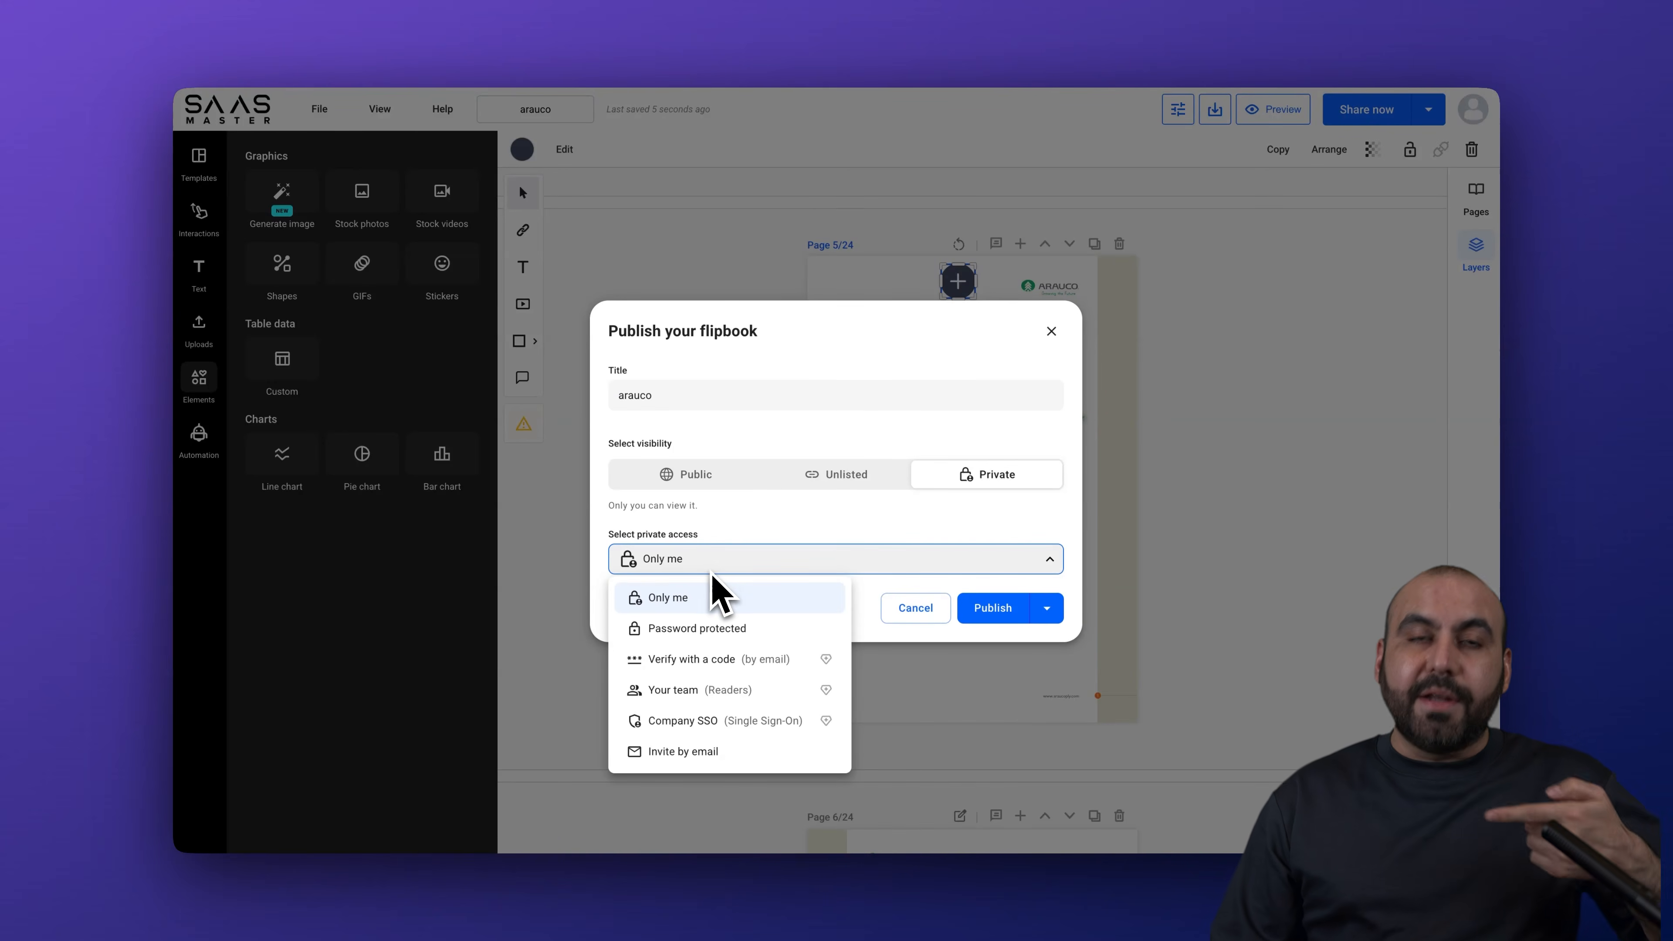
{"action": "left_click", "coordinate": [692, 478]}
{"action": "left_click", "coordinate": [688, 476]}
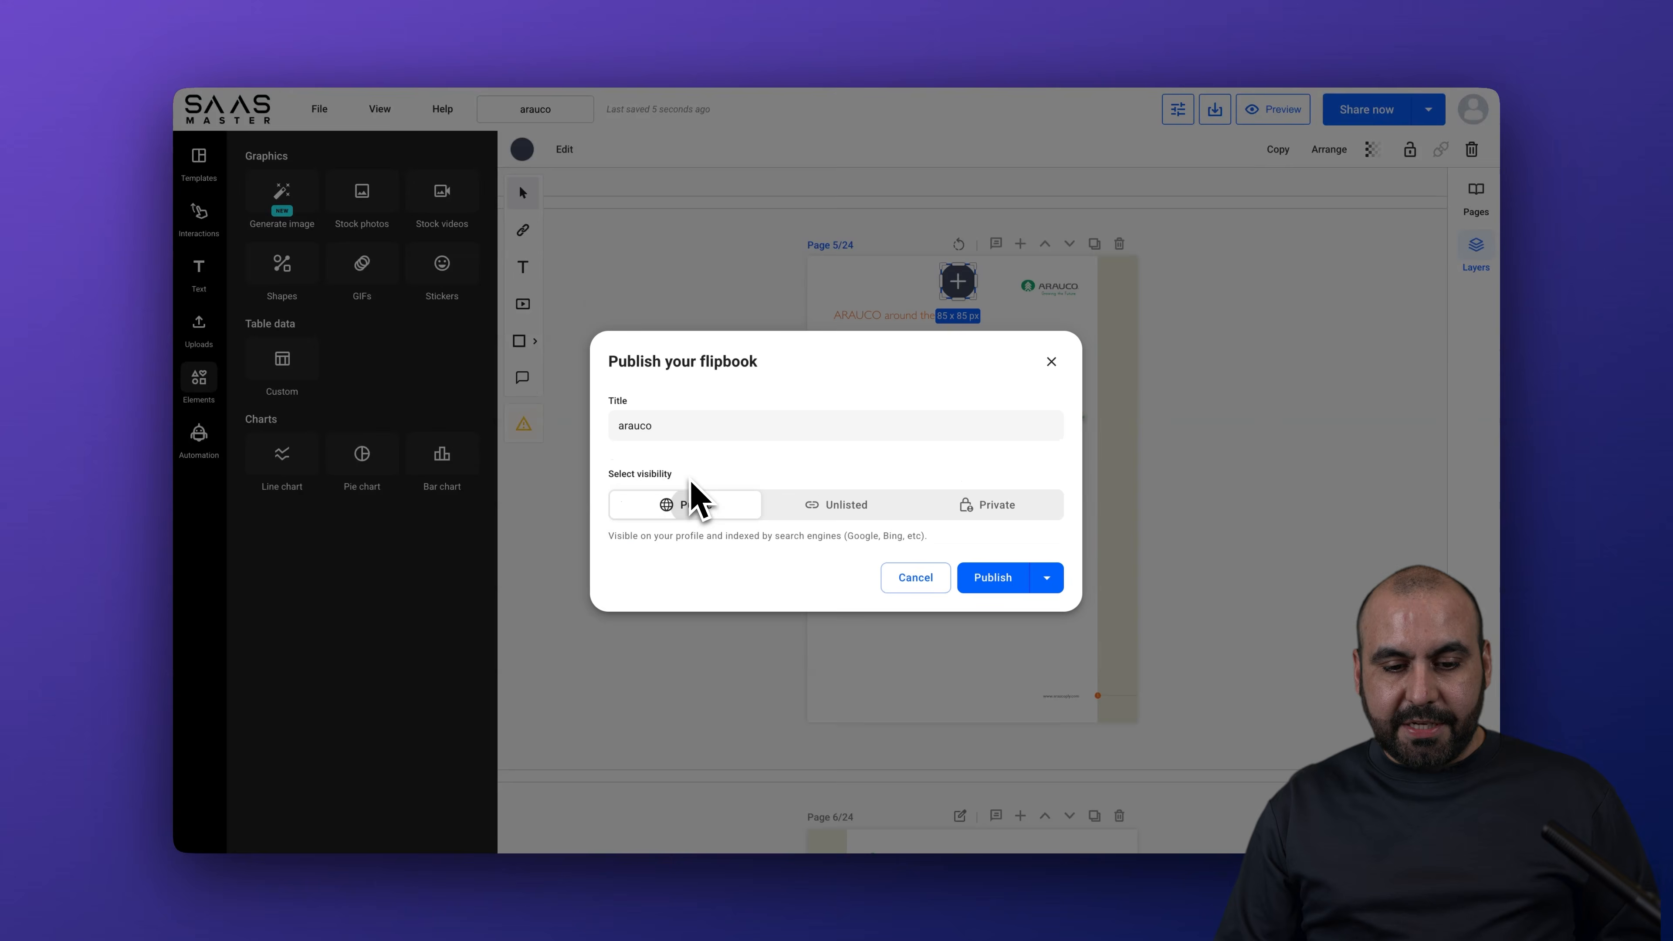
{"action": "left_click", "coordinate": [995, 579]}
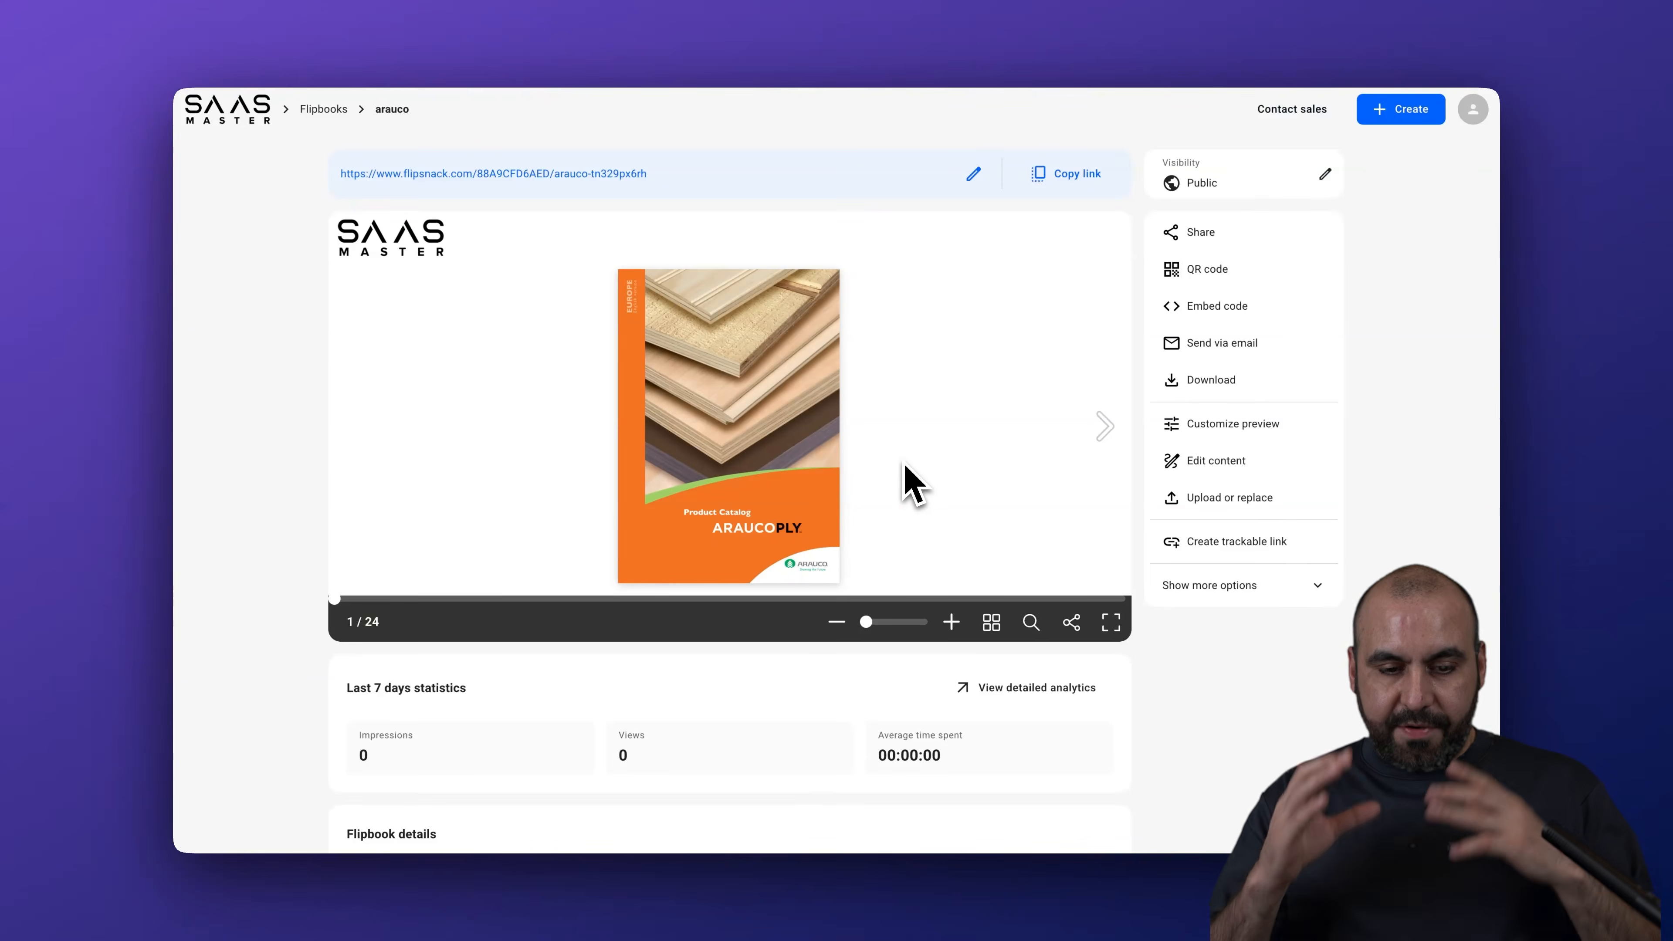
Step: Flip forward through the published arauco flipbook from the cover to pages 6-7
{"action": "left_click", "coordinate": [1102, 431]}
{"action": "left_click", "coordinate": [1103, 432]}
{"action": "left_click", "coordinate": [1103, 431]}
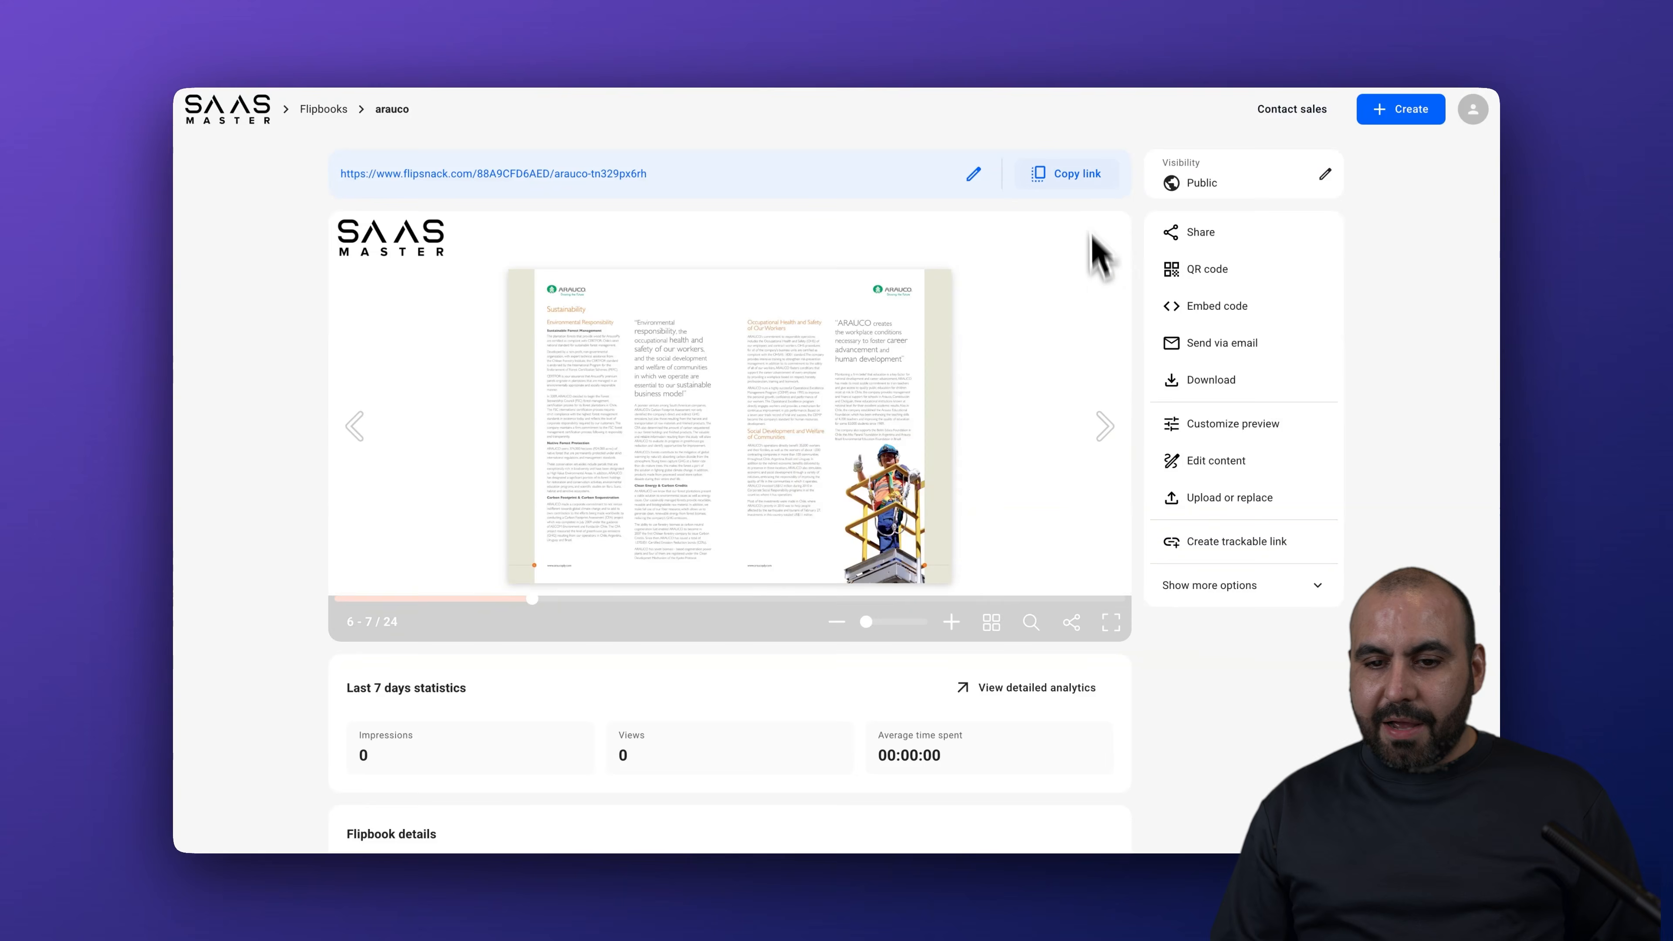
Step: Review the published flipbook's QR code, embed and social sharing options, and close the sharing dialog
{"action": "left_click", "coordinate": [1211, 271]}
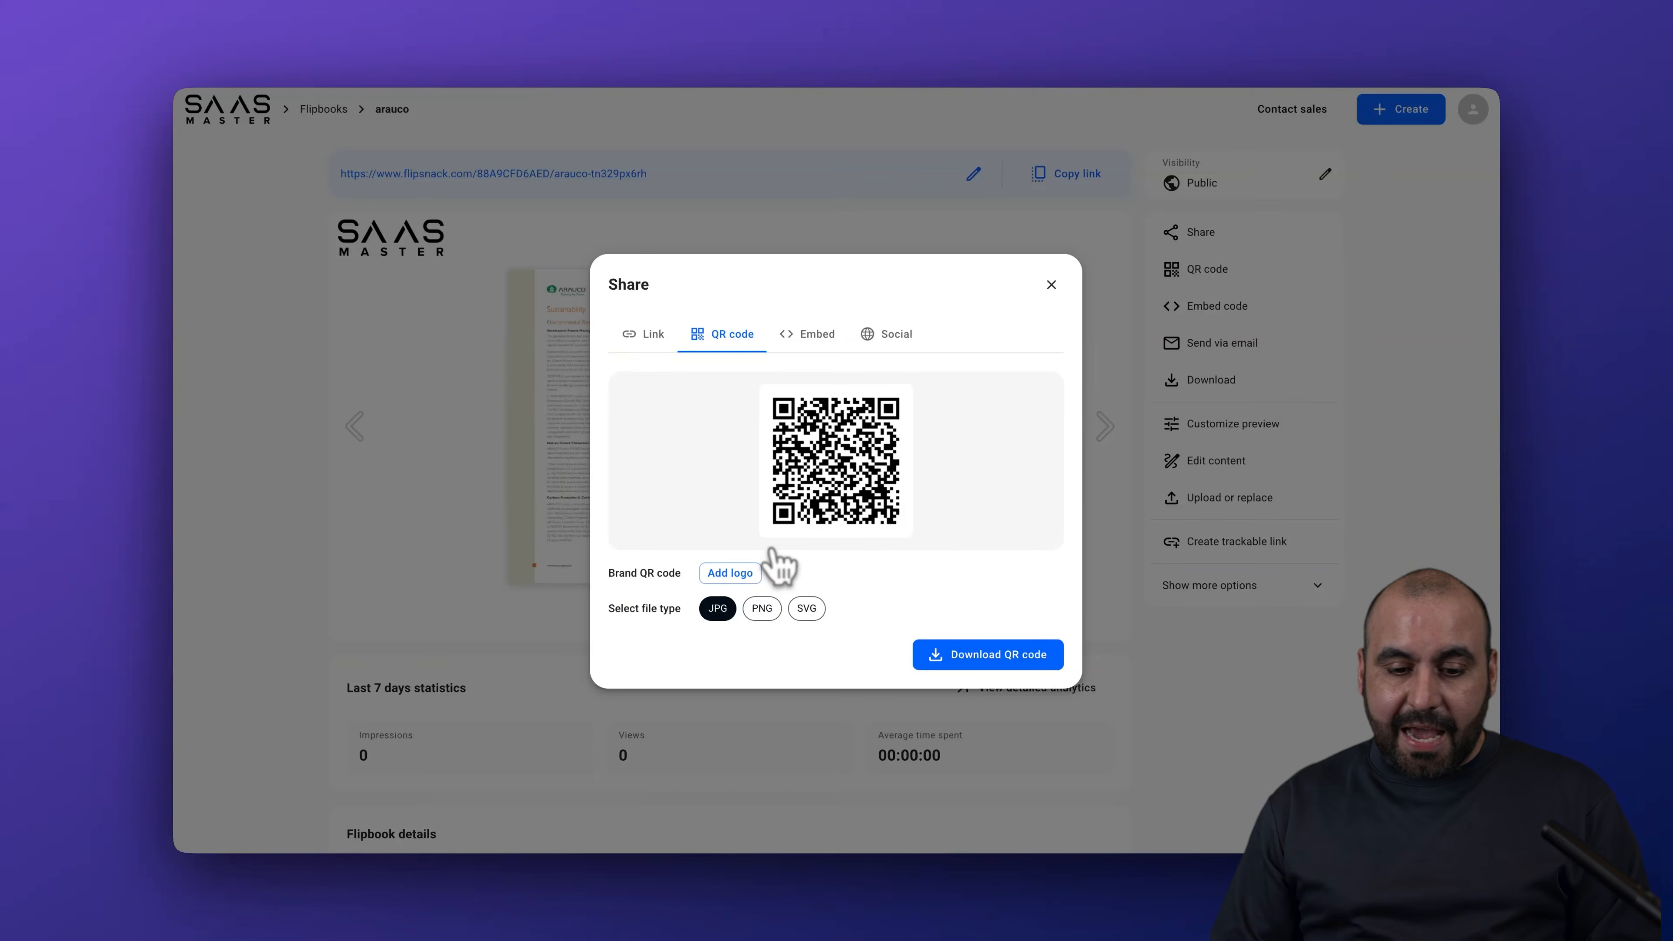
{"action": "left_click", "coordinate": [808, 336]}
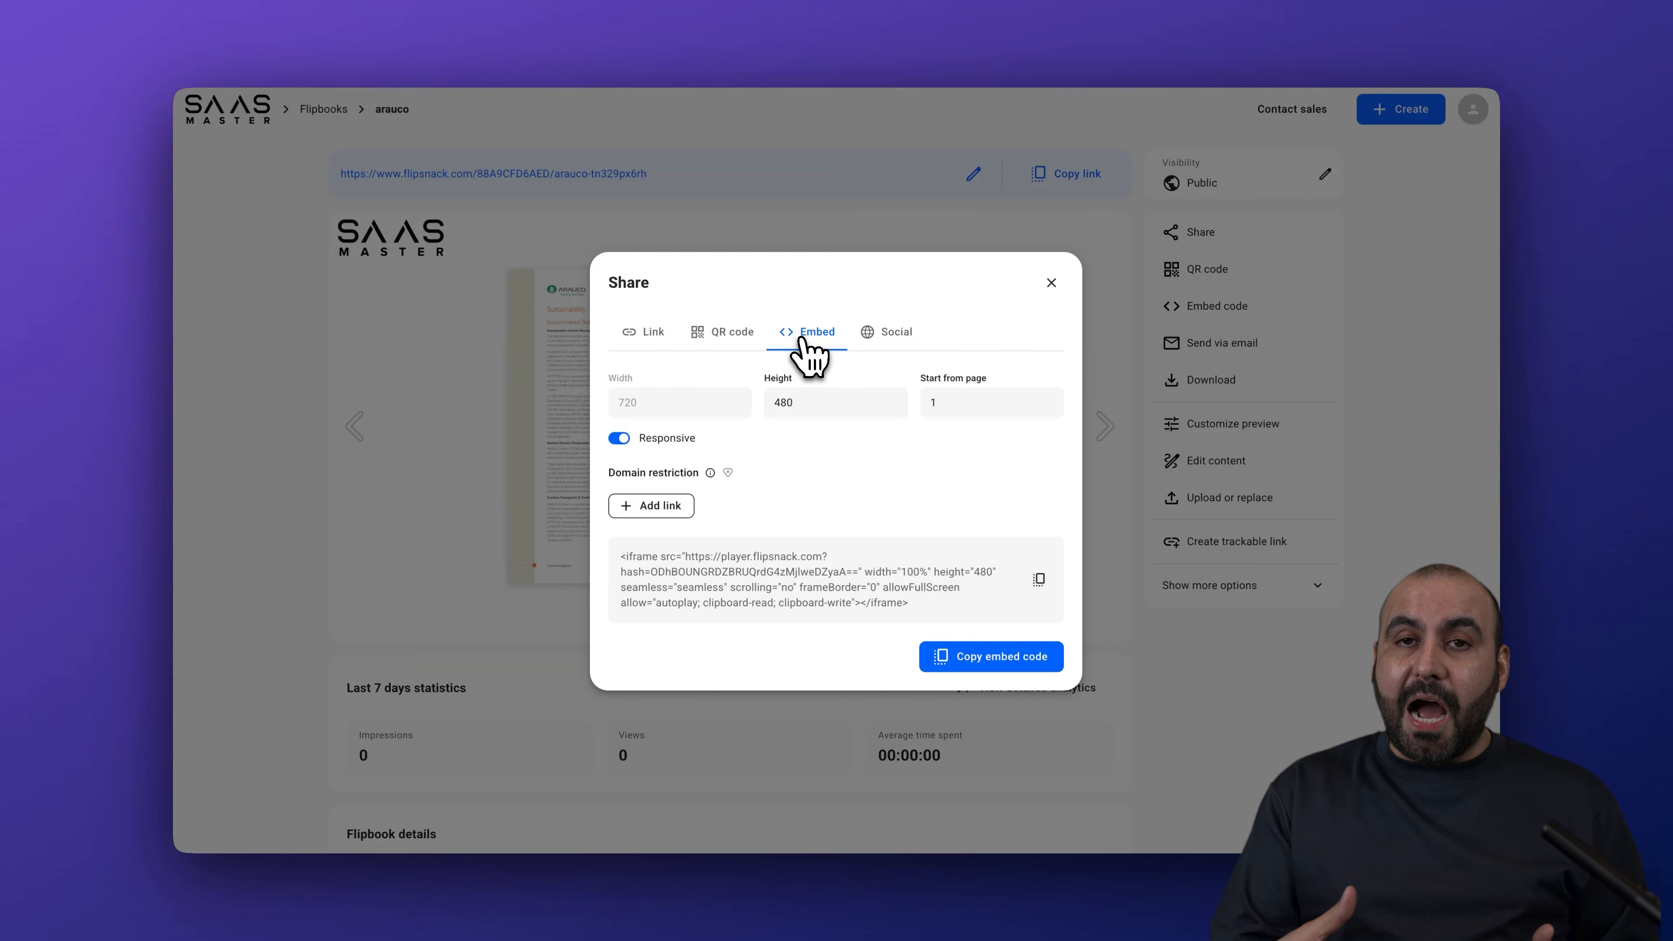
{"action": "left_click", "coordinate": [886, 332]}
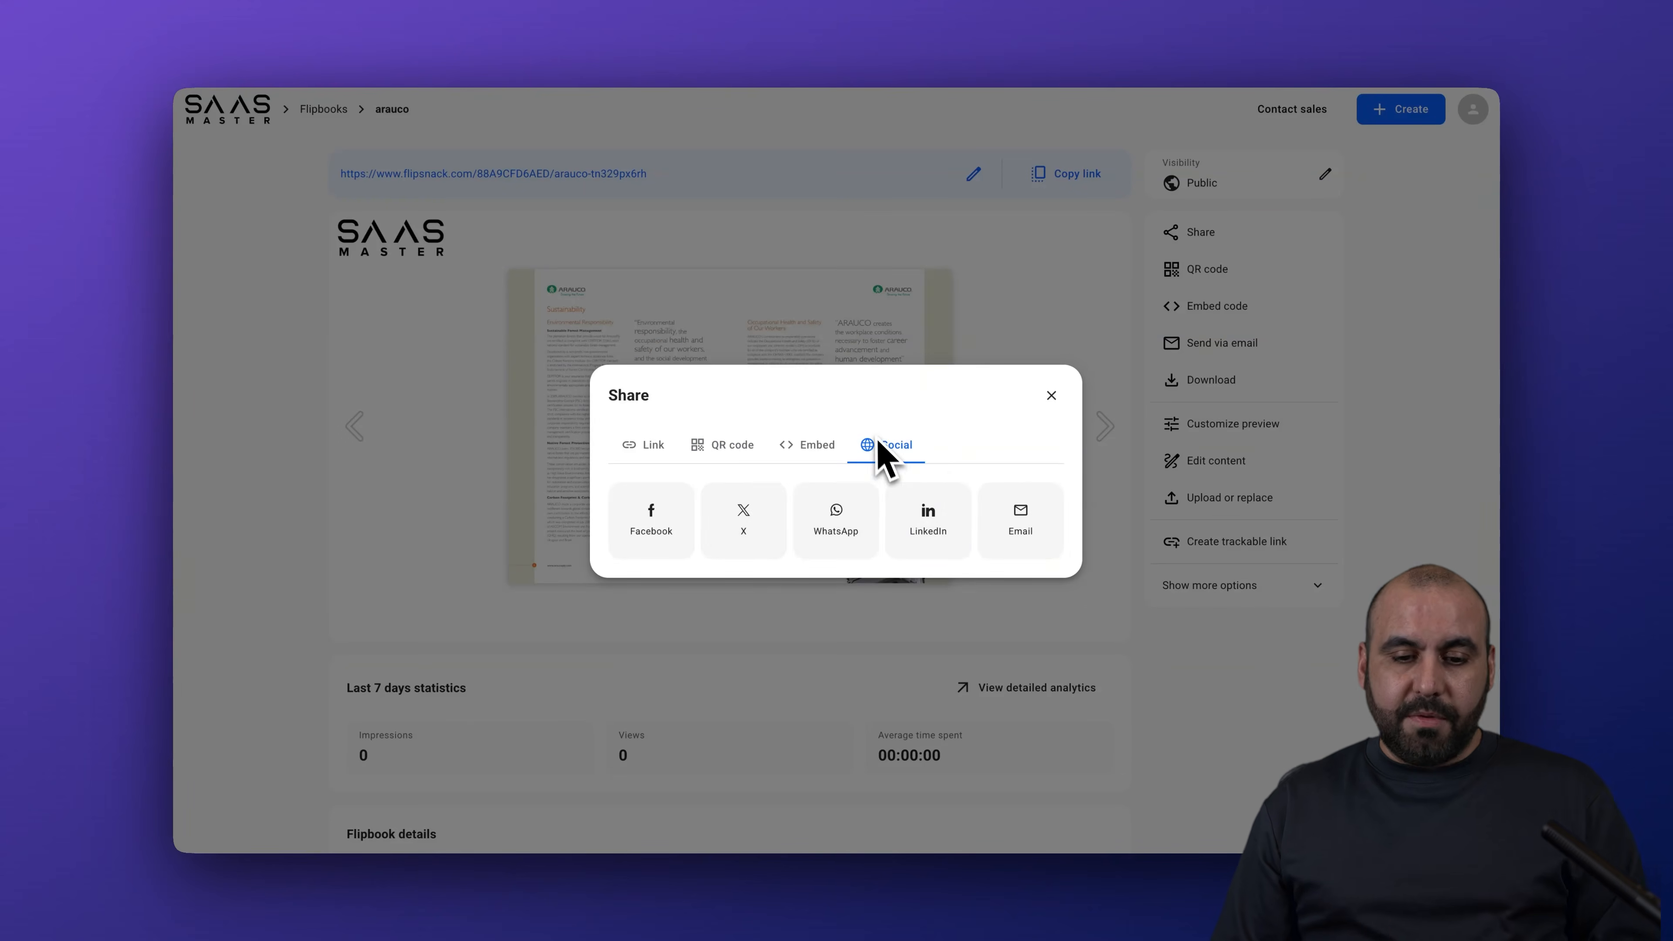
{"action": "left_click", "coordinate": [1051, 396]}
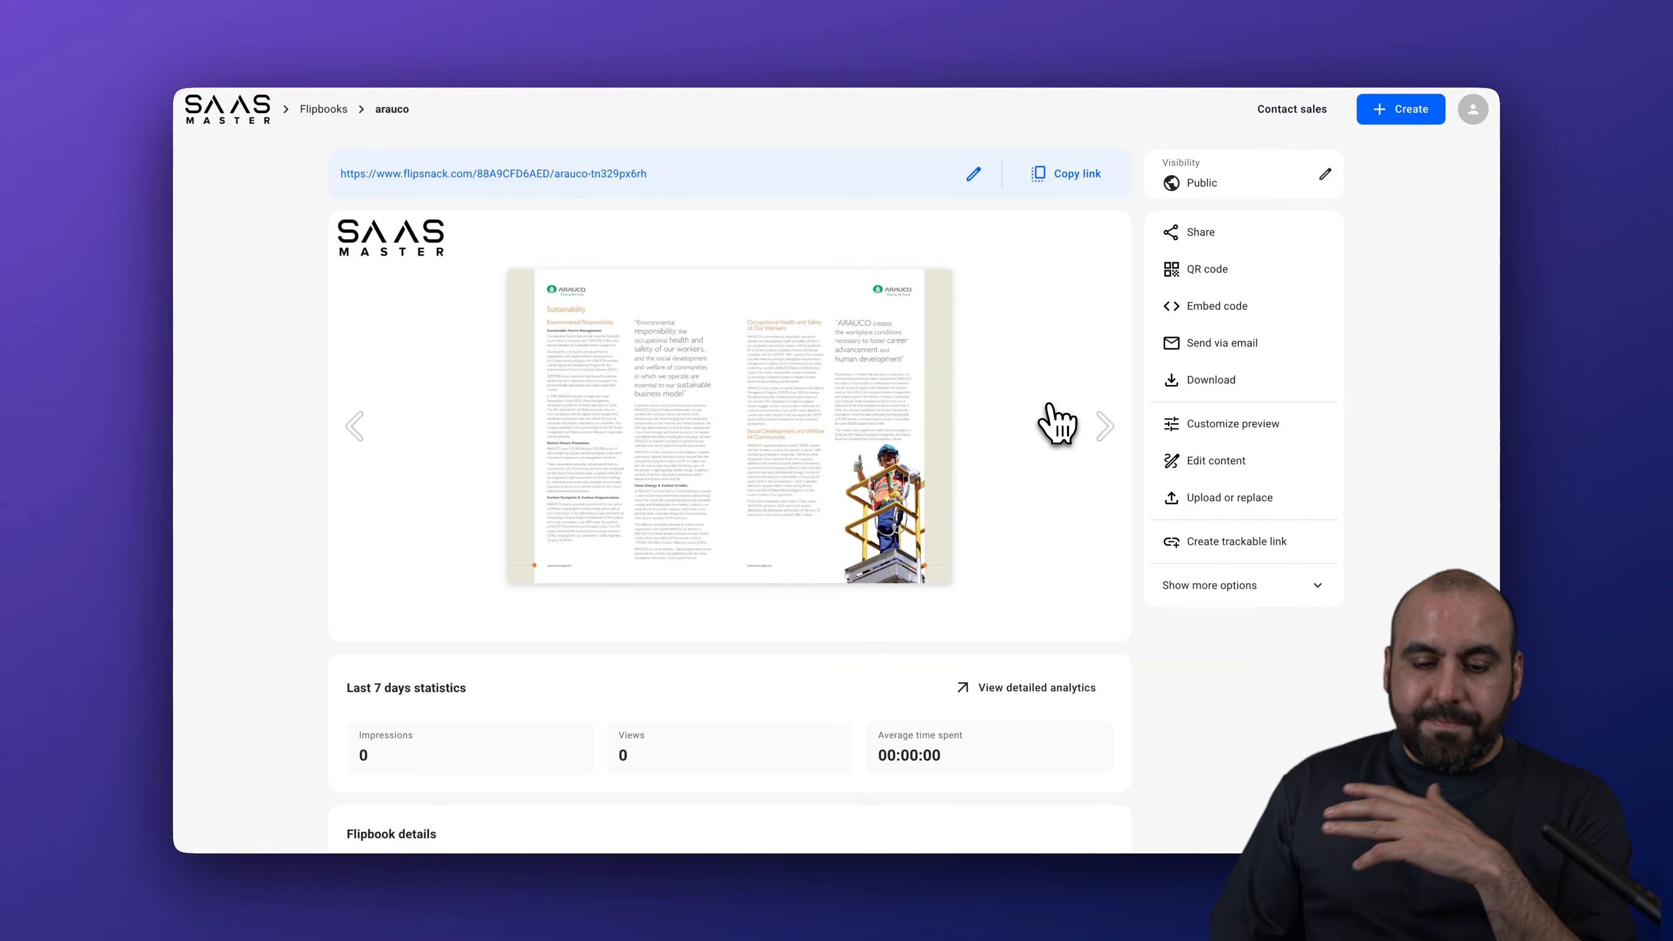
Step: Check the published flipbook's statistics and details, and open the analytics of the second arauco flipbook in the Personal list
{"action": "scroll", "coordinate": [1057, 422], "scroll_direction": "down", "scroll_amount": 3}
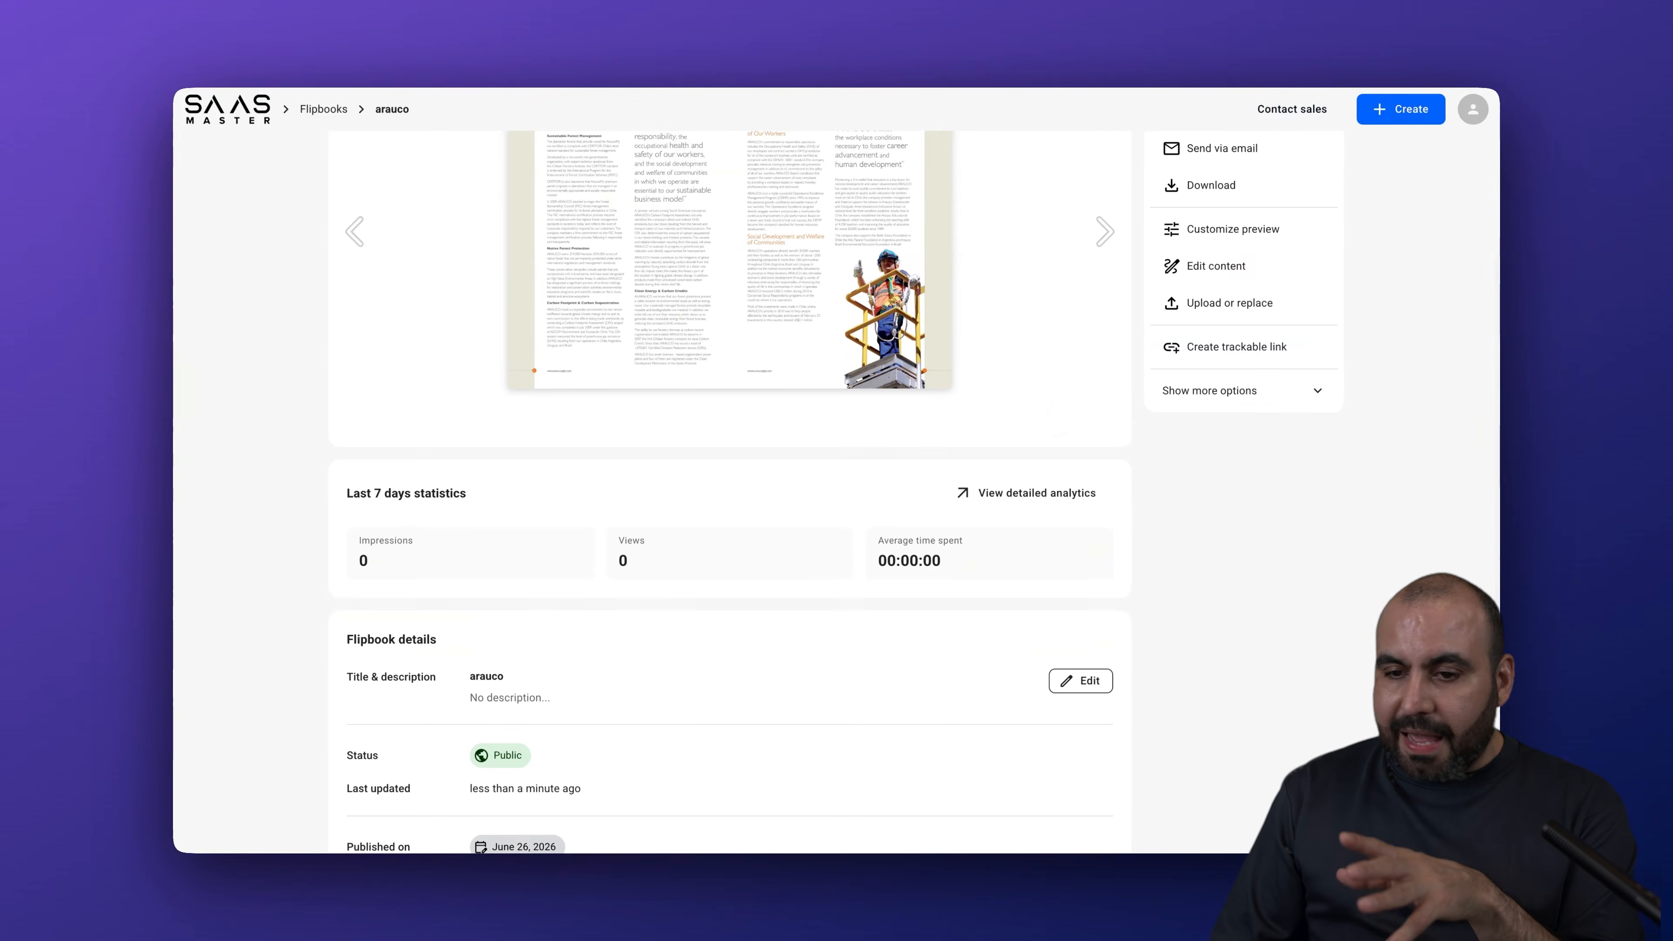
{"action": "scroll", "coordinate": [1057, 422], "scroll_direction": "up", "scroll_amount": 3}
{"action": "left_click", "coordinate": [260, 118]}
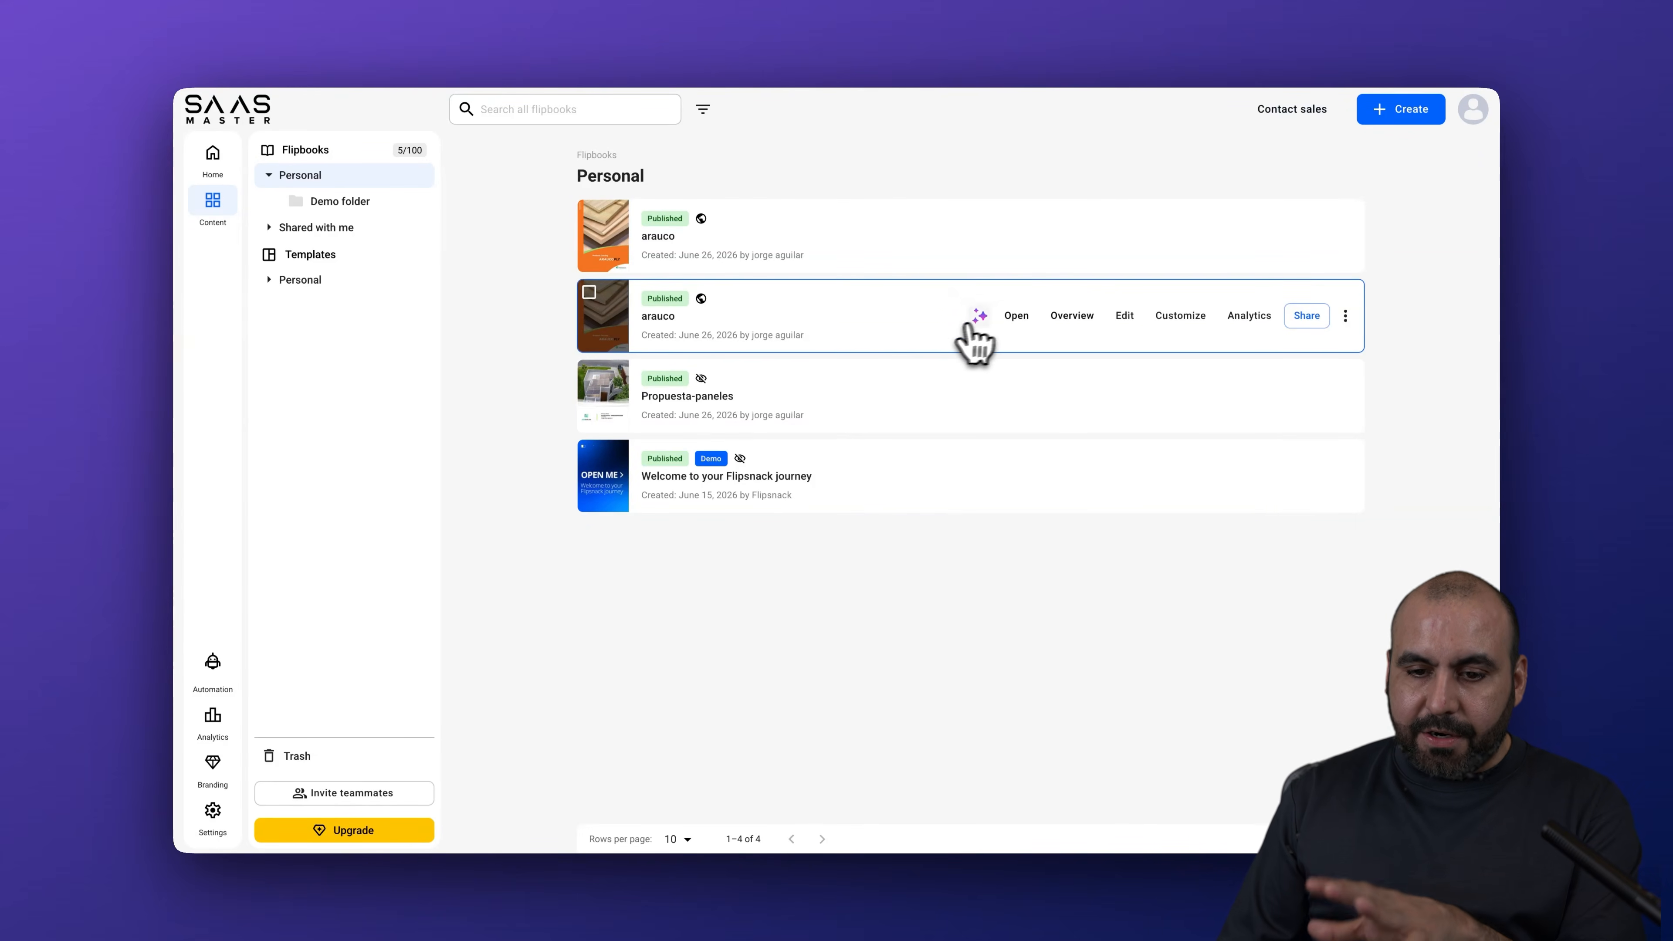
{"action": "left_click", "coordinate": [1255, 319]}
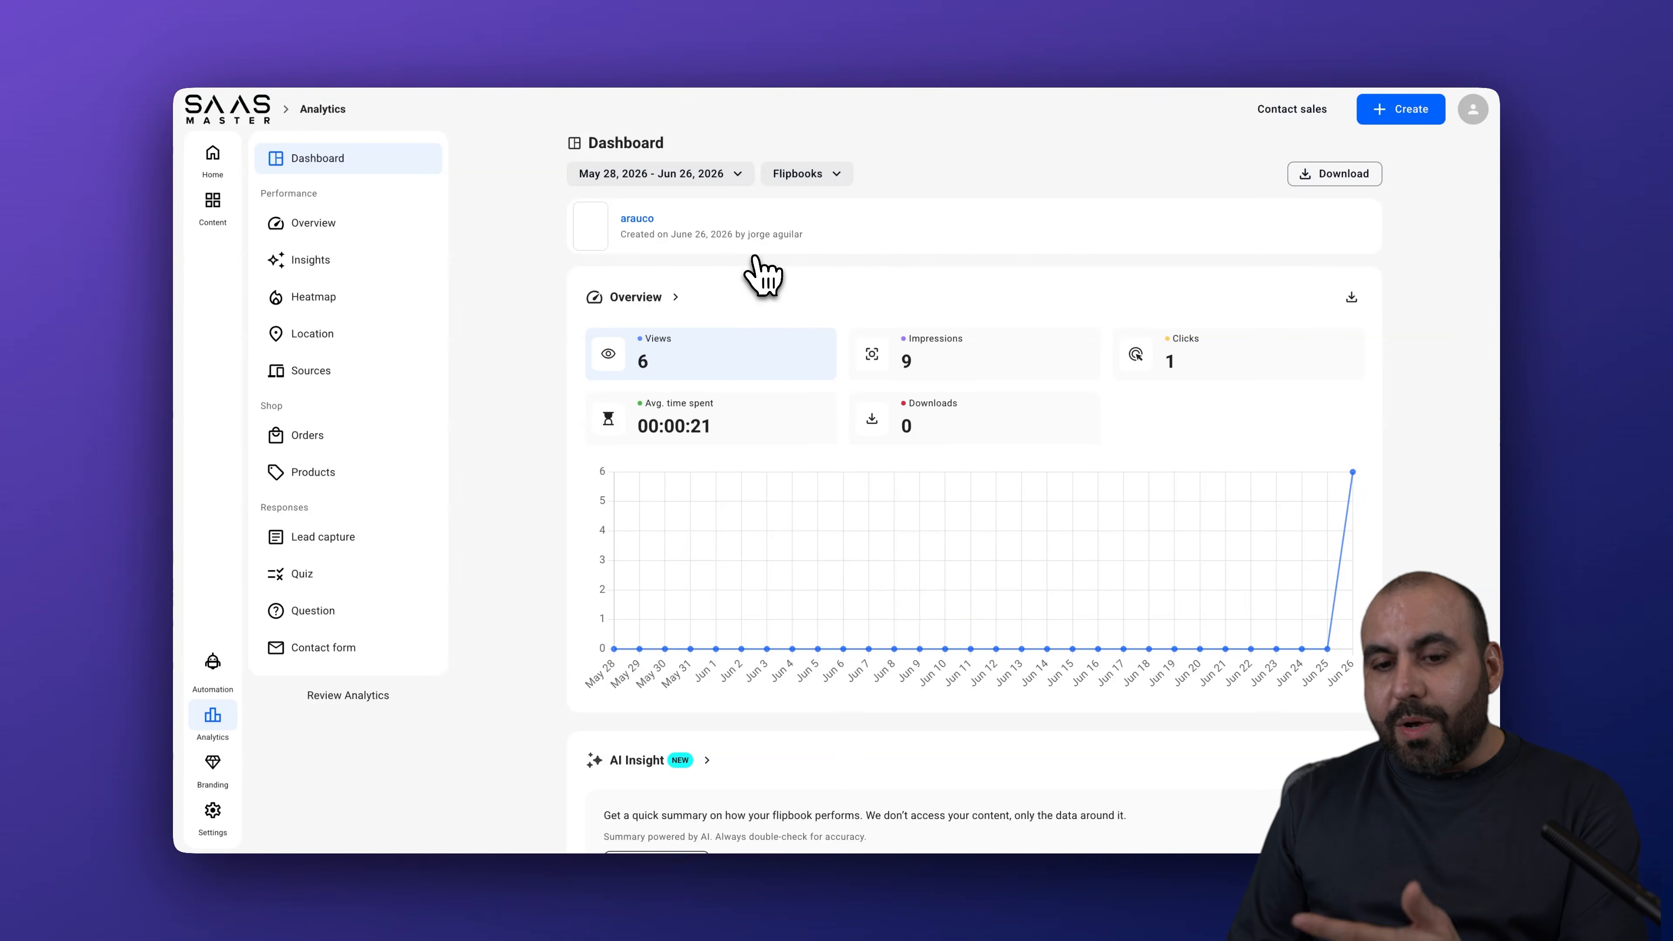
Step: Examine the arauco analytics dashboard, covering the overview metrics, AI insight, heatmap, location and sources
{"action": "scroll", "coordinate": [800, 313], "scroll_direction": "down", "scroll_amount": 3}
{"action": "scroll", "coordinate": [859, 362], "scroll_direction": "up", "scroll_amount": 3}
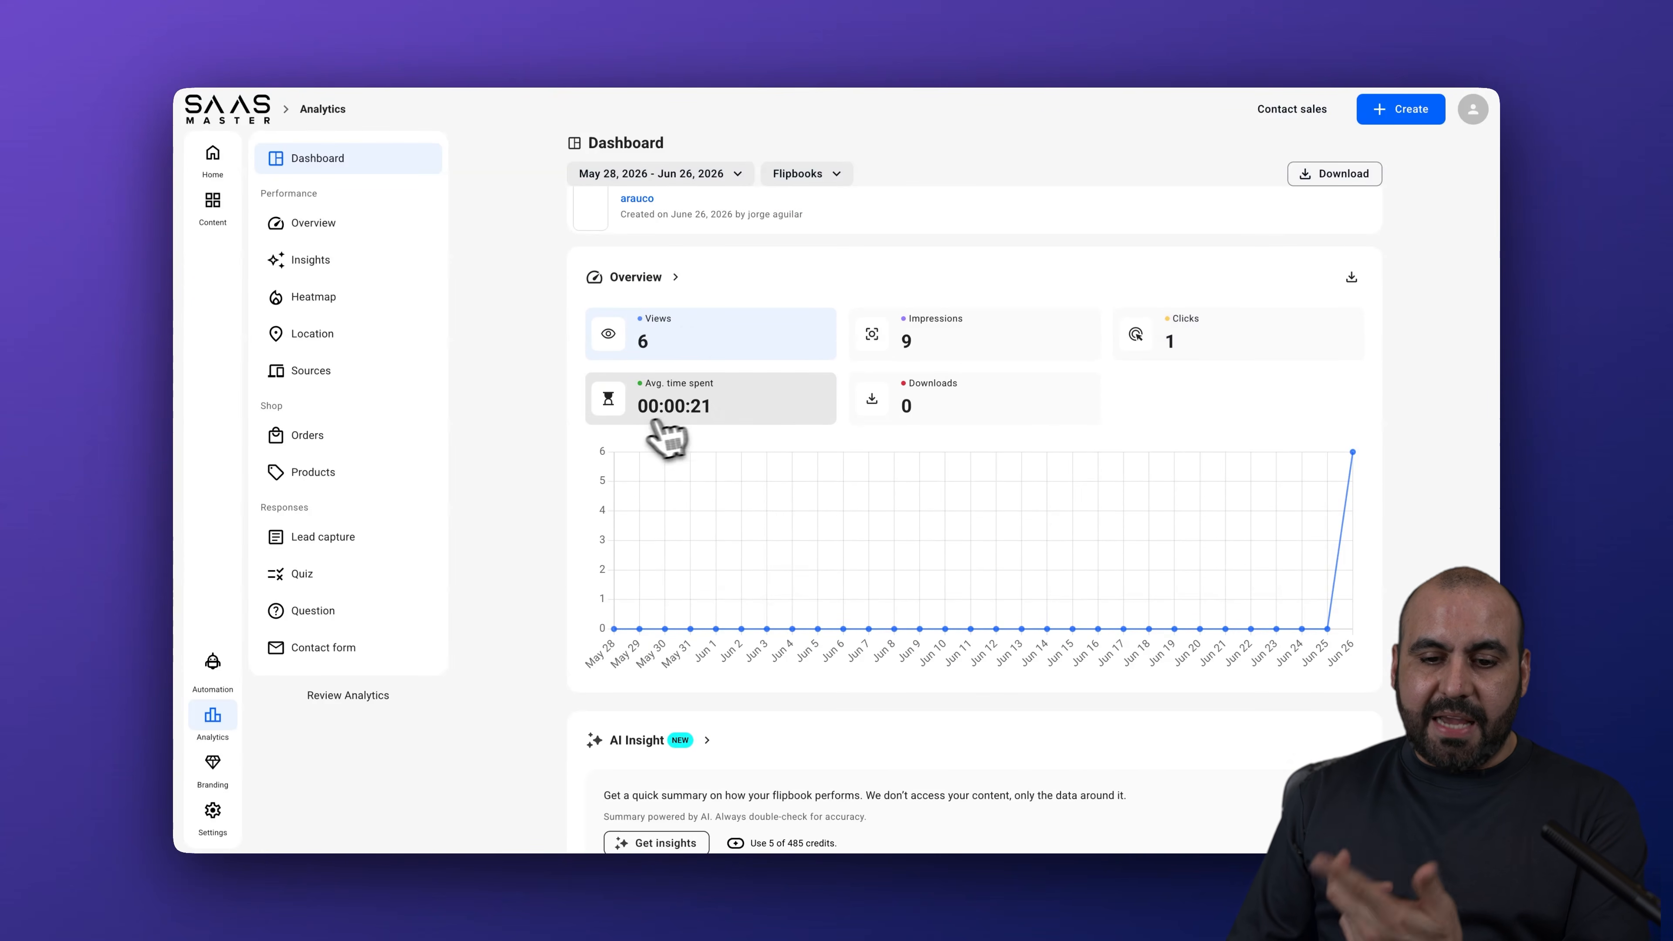
{"action": "scroll", "coordinate": [1034, 408], "scroll_direction": "down", "scroll_amount": 8}
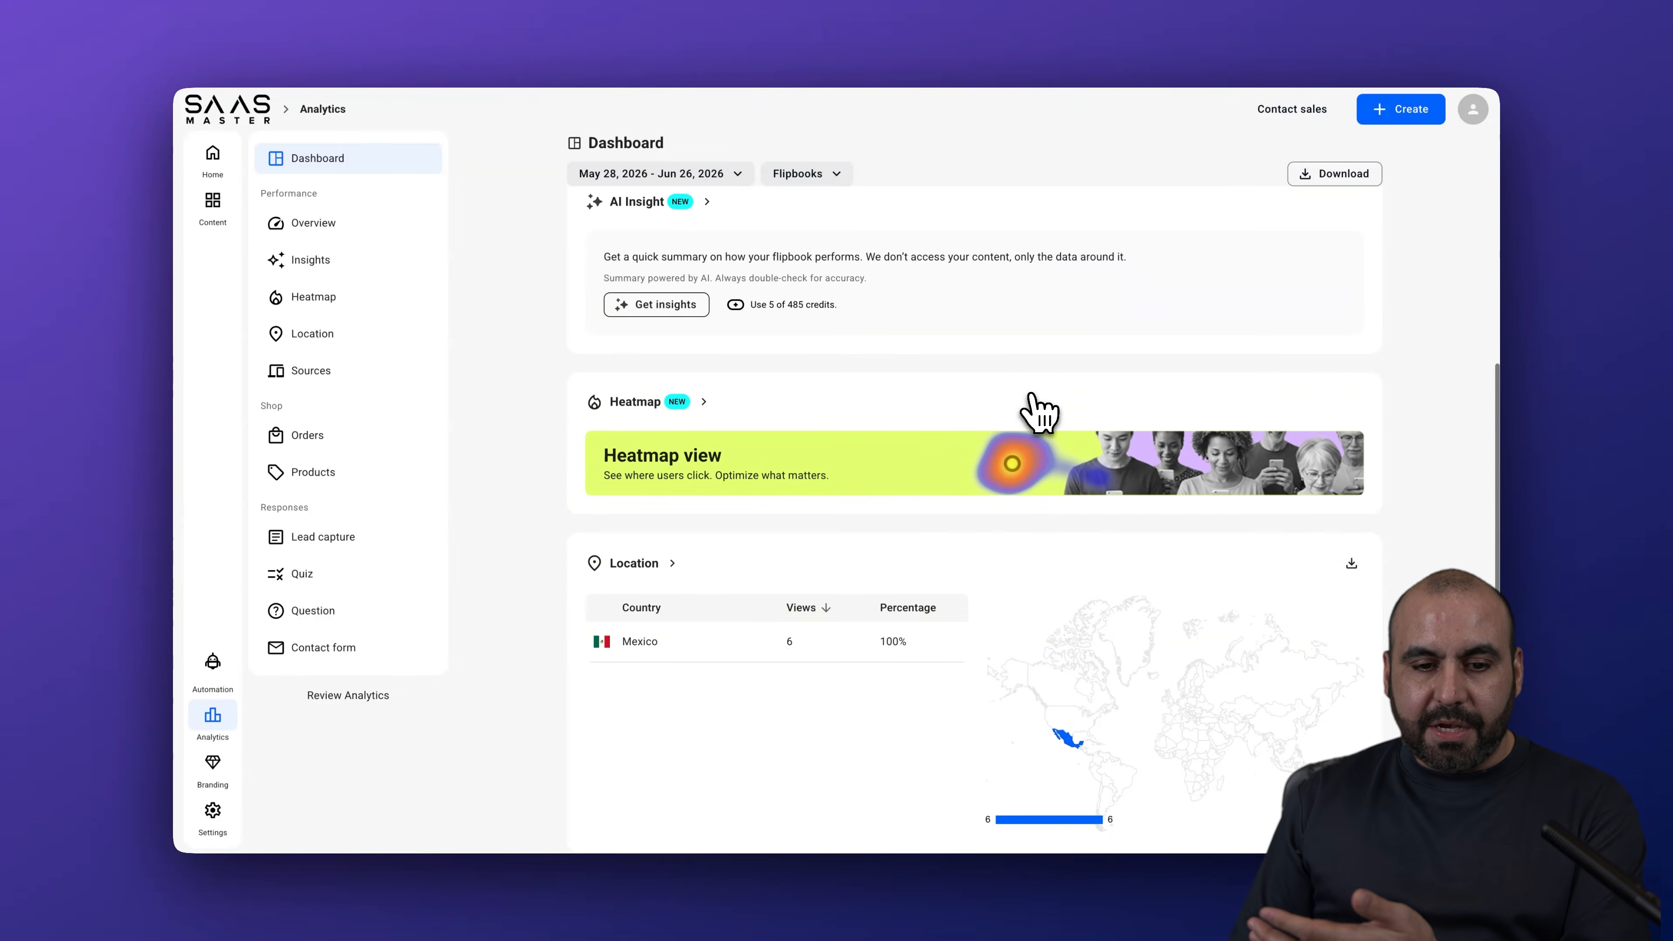
{"action": "scroll", "coordinate": [751, 294], "scroll_direction": "down", "scroll_amount": 6}
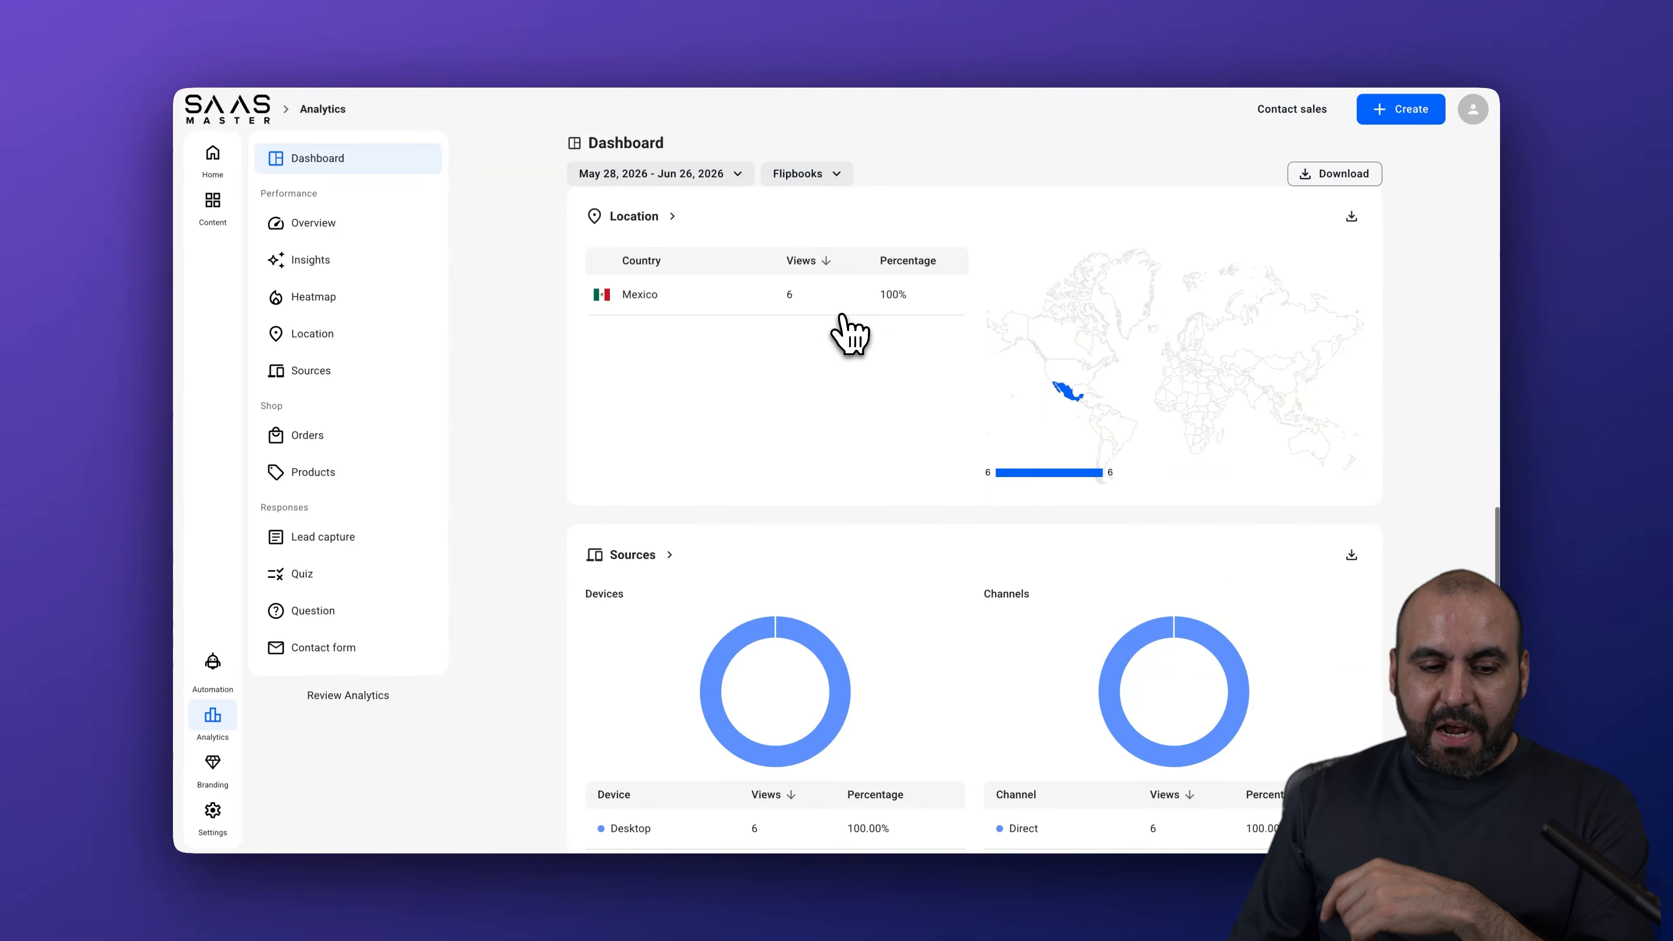
Step: Review the individual Overview, Insights, Heatmap, Location and Sources reports for arauco, and return to the home page
{"action": "left_click", "coordinate": [347, 224]}
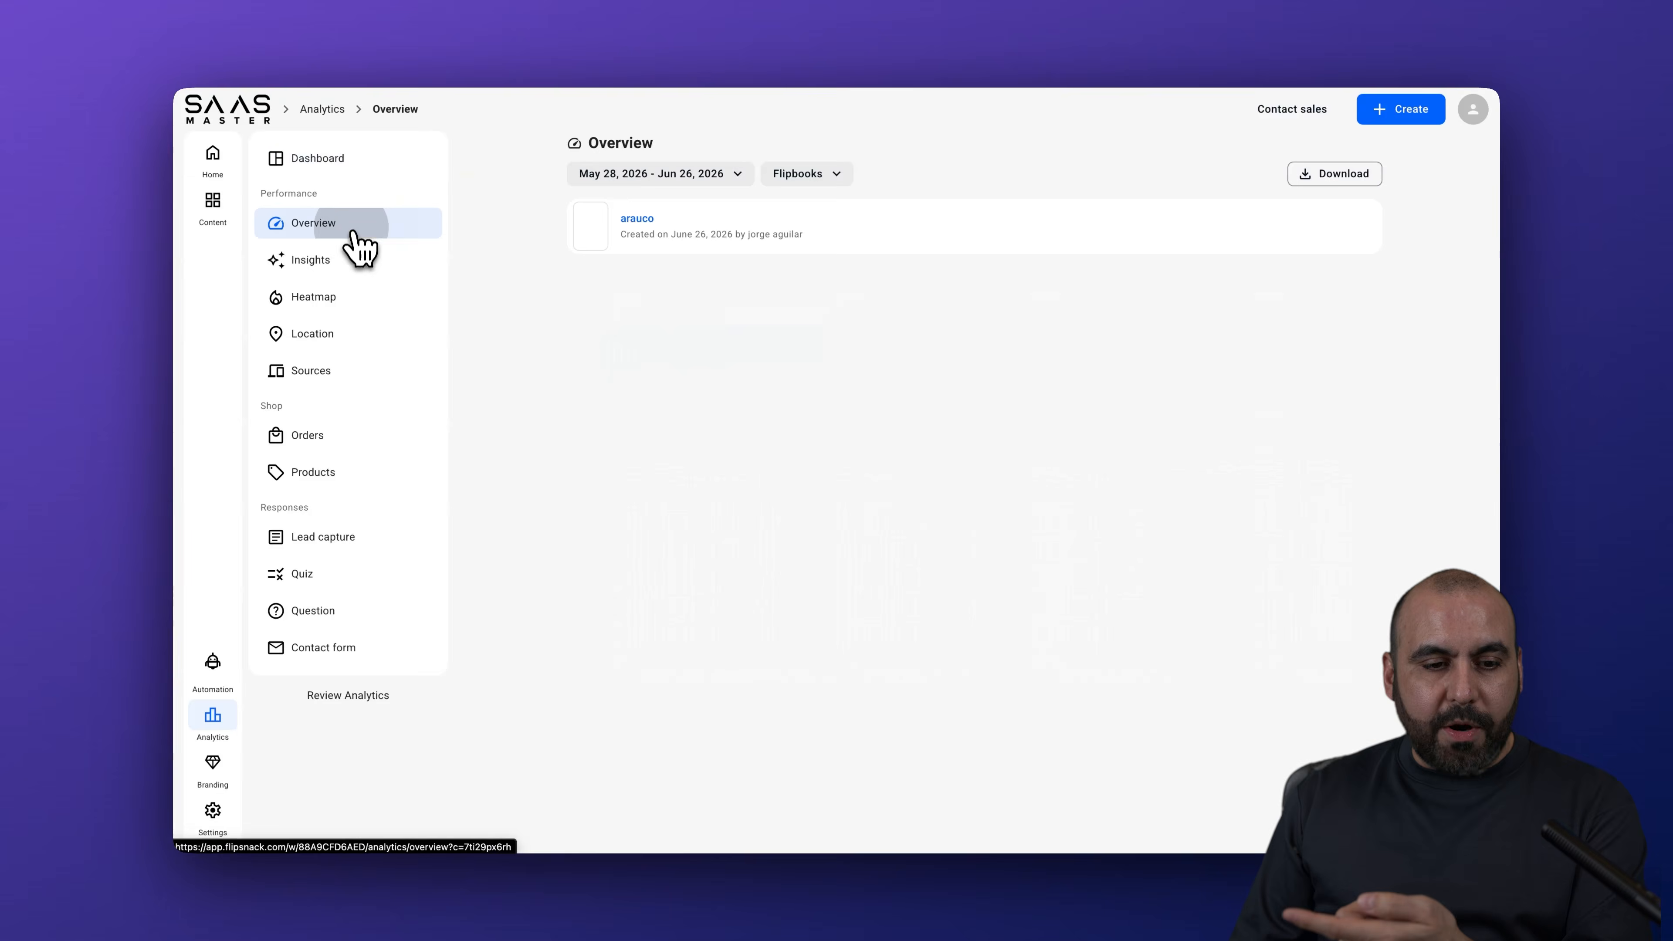
{"action": "left_click", "coordinate": [349, 261]}
{"action": "left_click", "coordinate": [355, 299]}
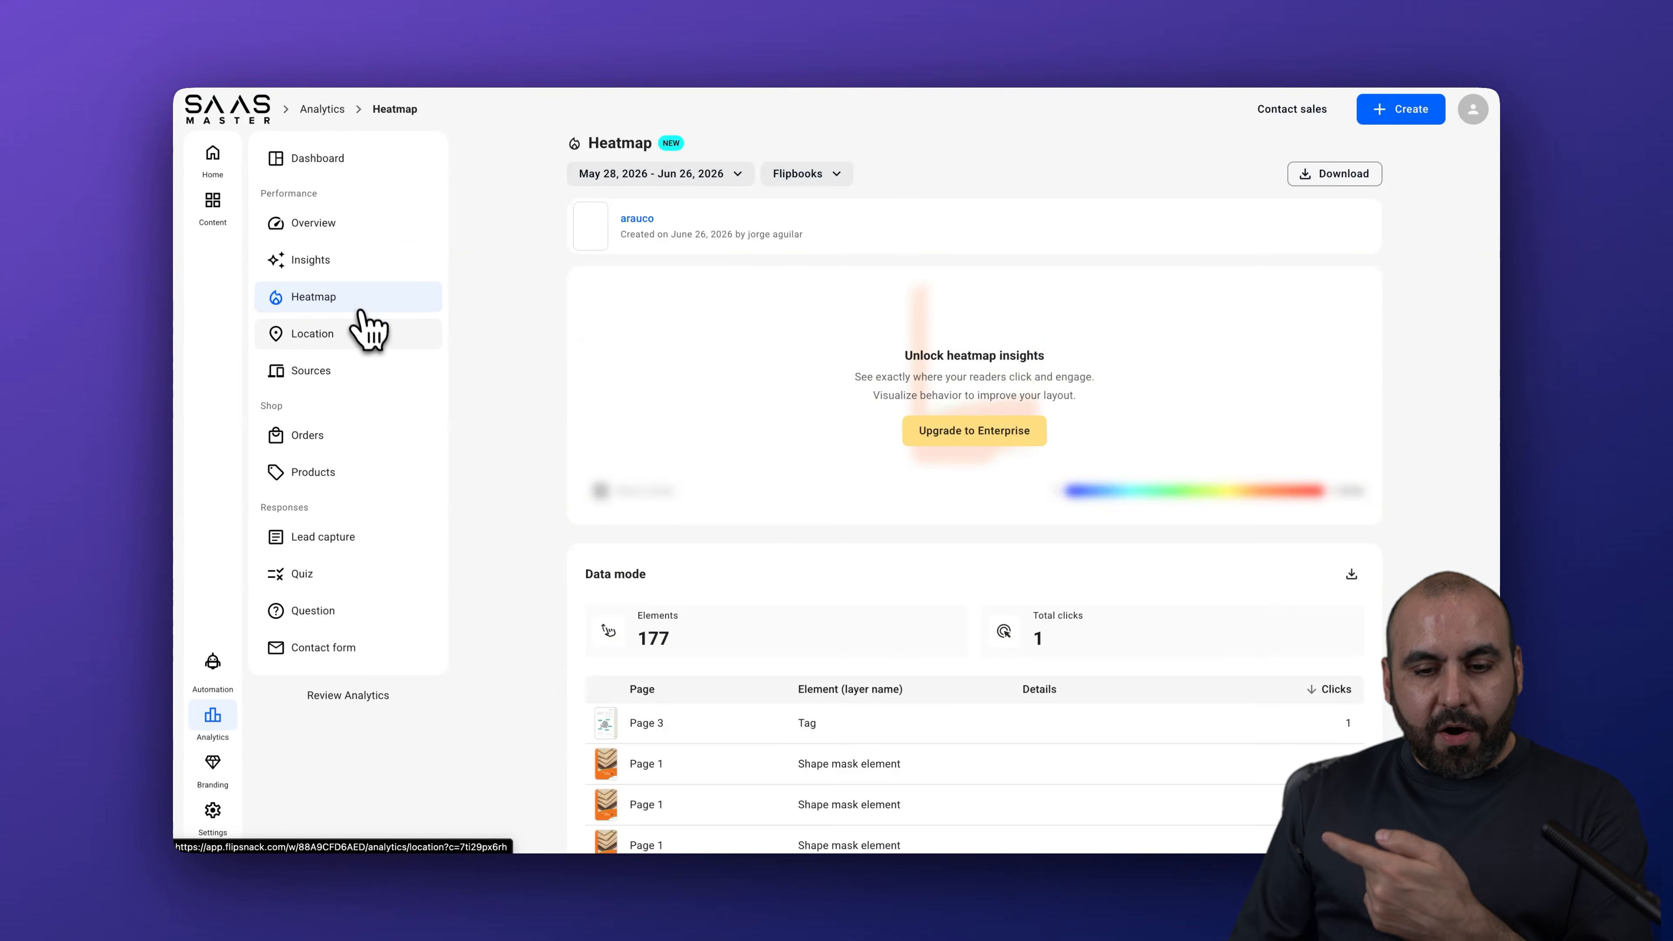
{"action": "left_click", "coordinate": [363, 337]}
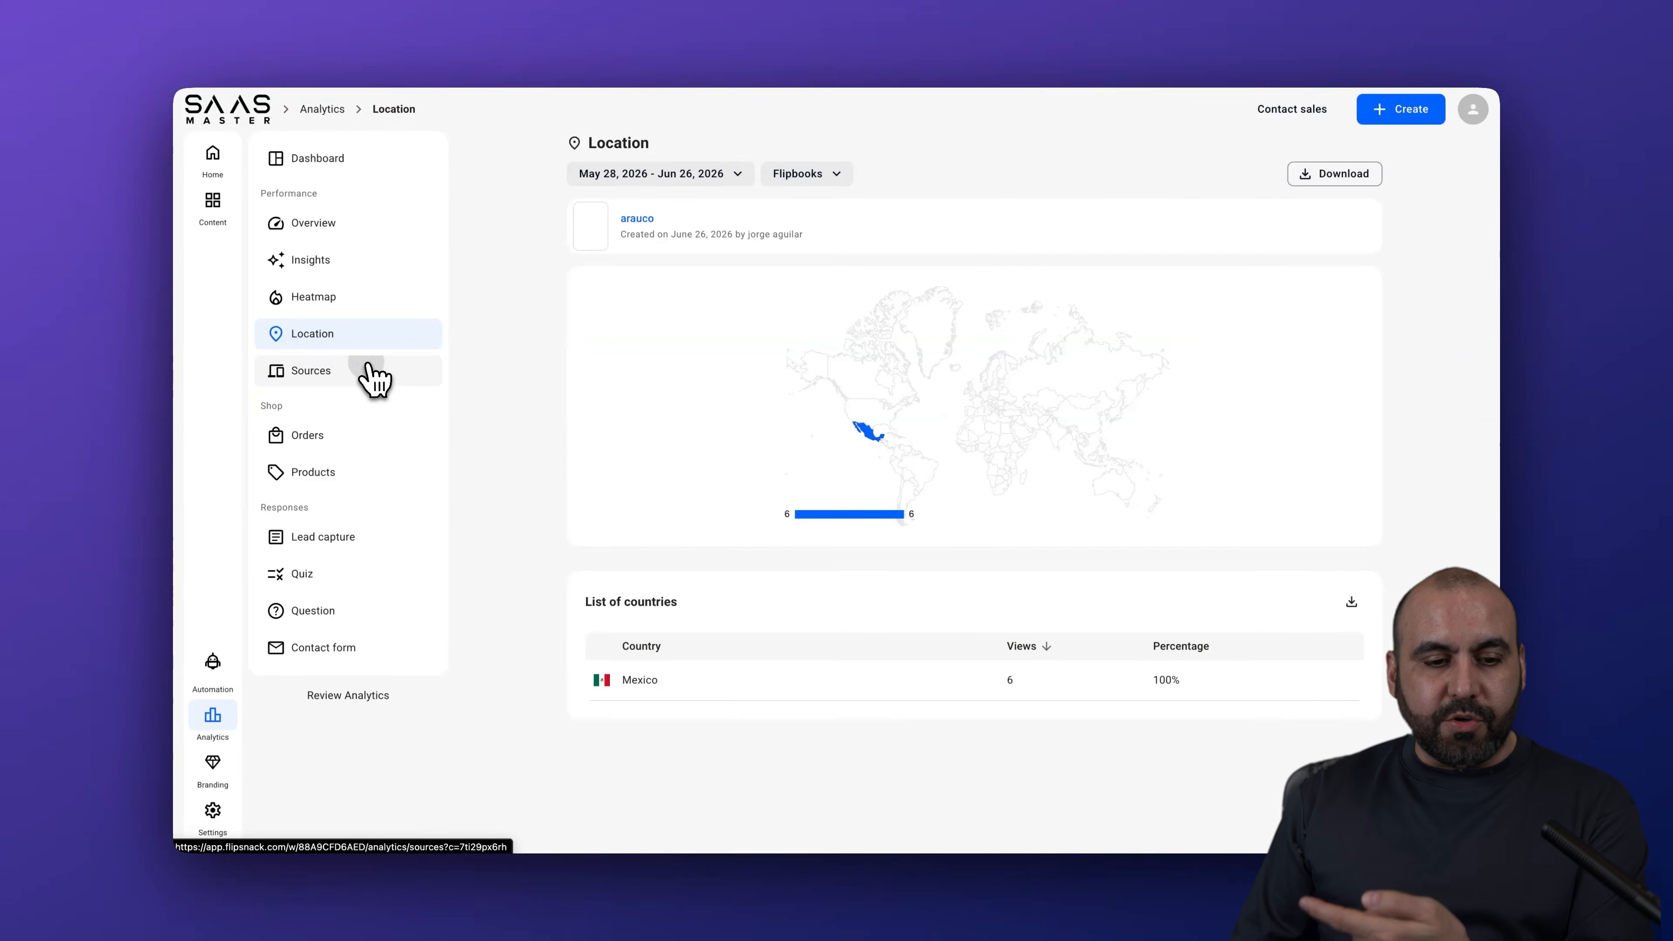
{"action": "left_click", "coordinate": [373, 377]}
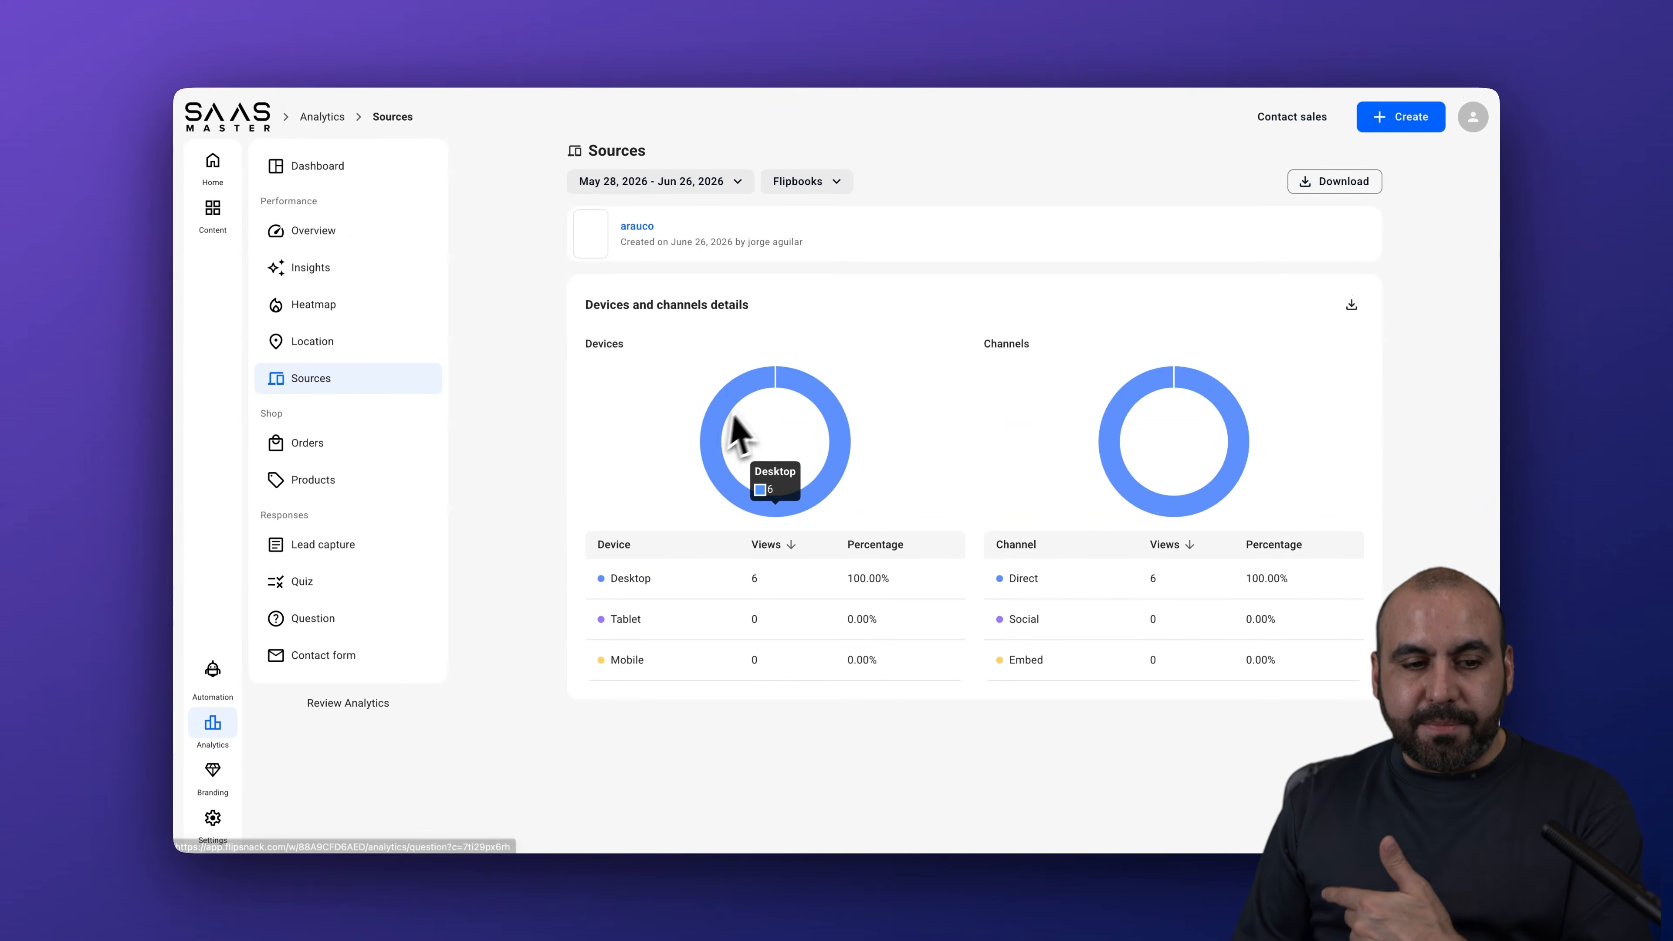
{"action": "left_click", "coordinate": [212, 158]}
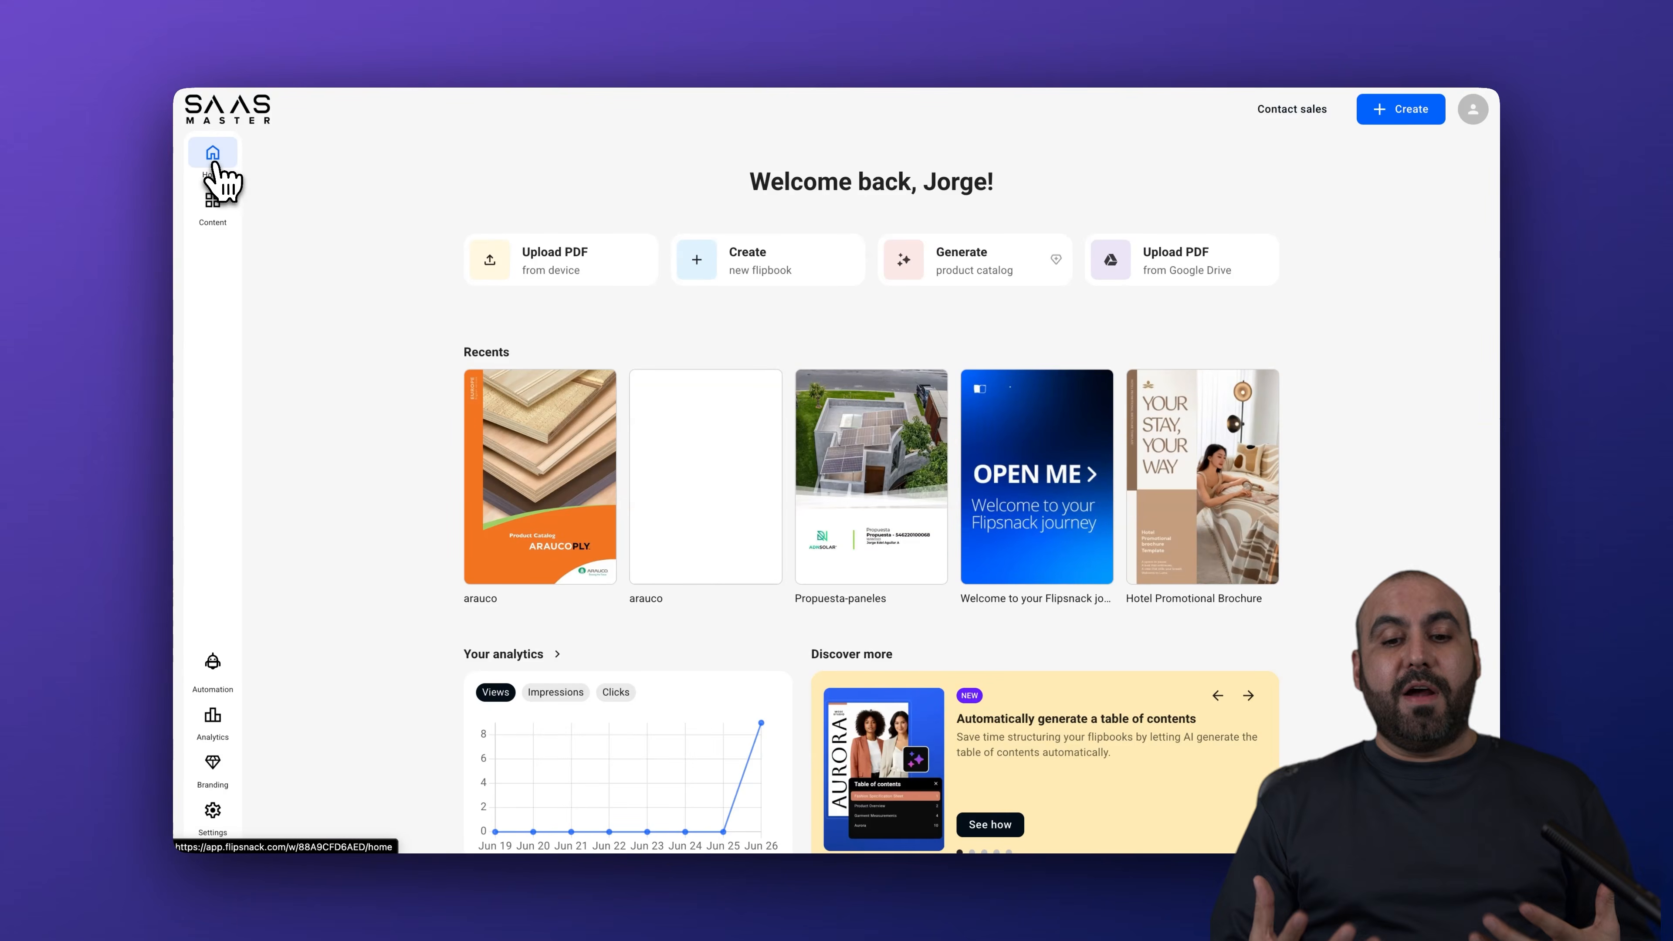